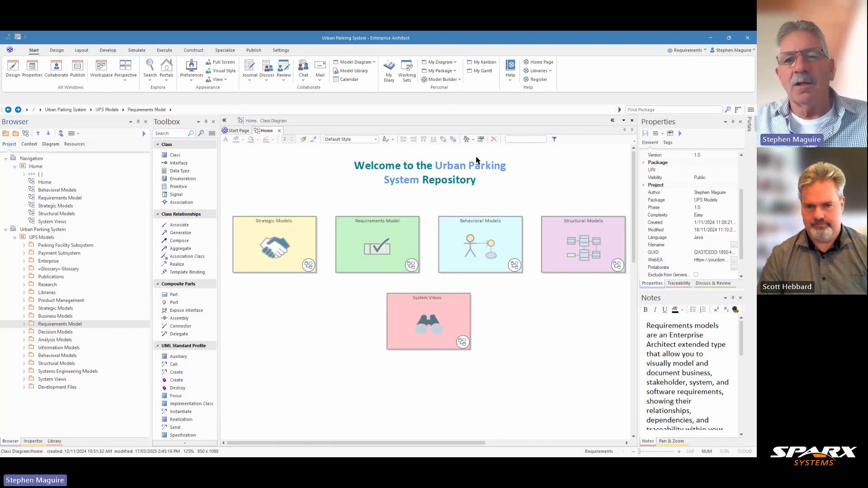
Step: Open the Enterprise Architect User Guide from the help system and bring its browser window into view
left_click(510, 83)
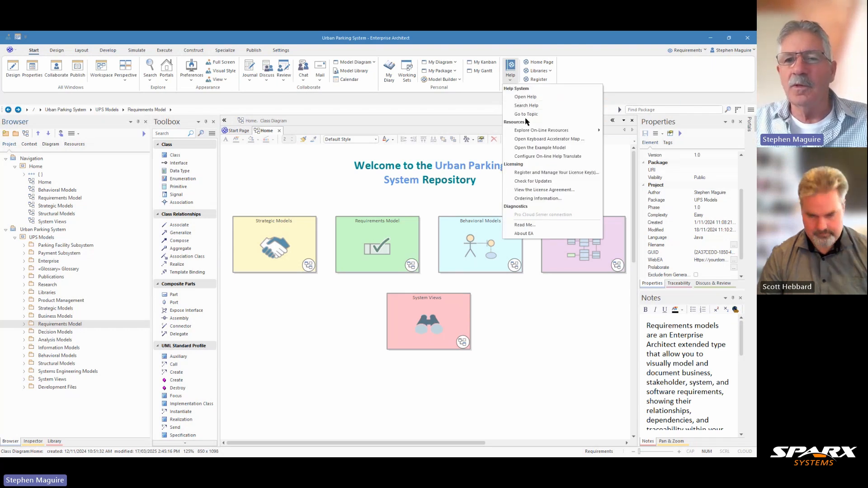
left_click(524, 97)
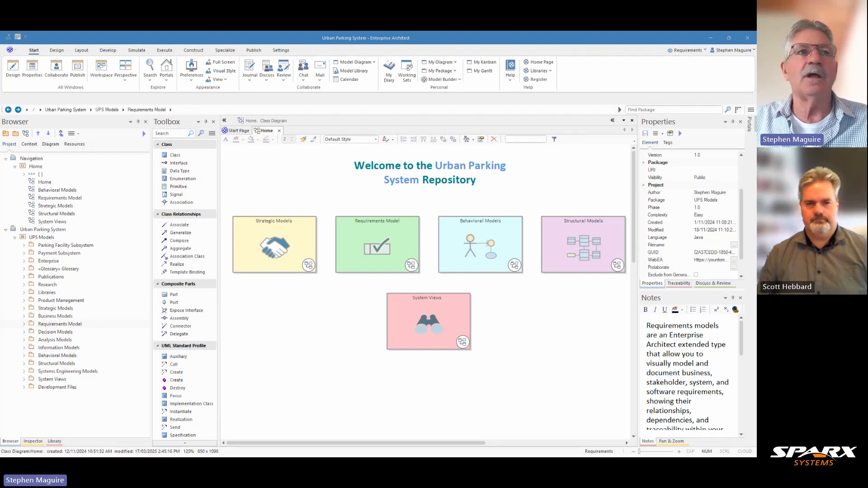
left_click_drag(0, 362, 394, 81)
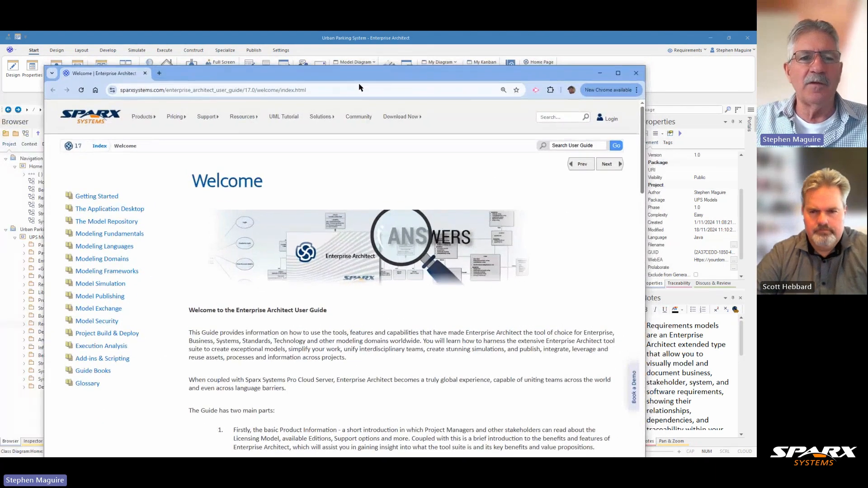
left_click(188, 90)
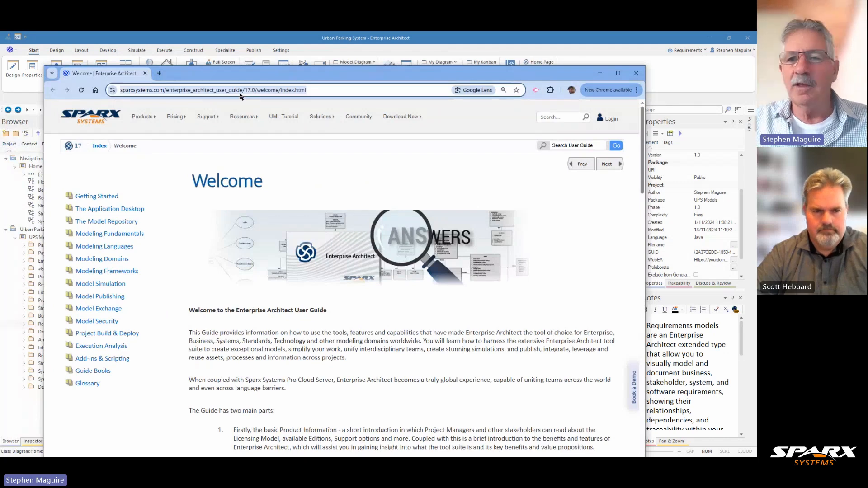
Step: Search the User Guide for "kanban"
left_click(560, 148)
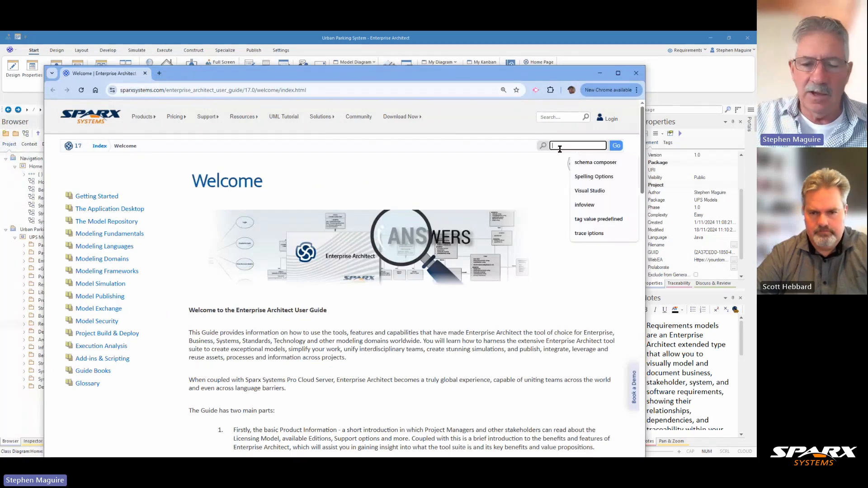
type("Kanban")
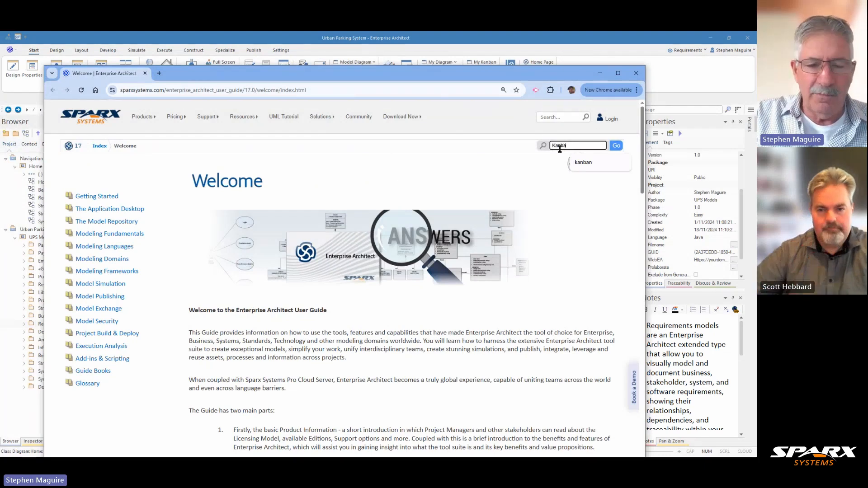
left_click(585, 164)
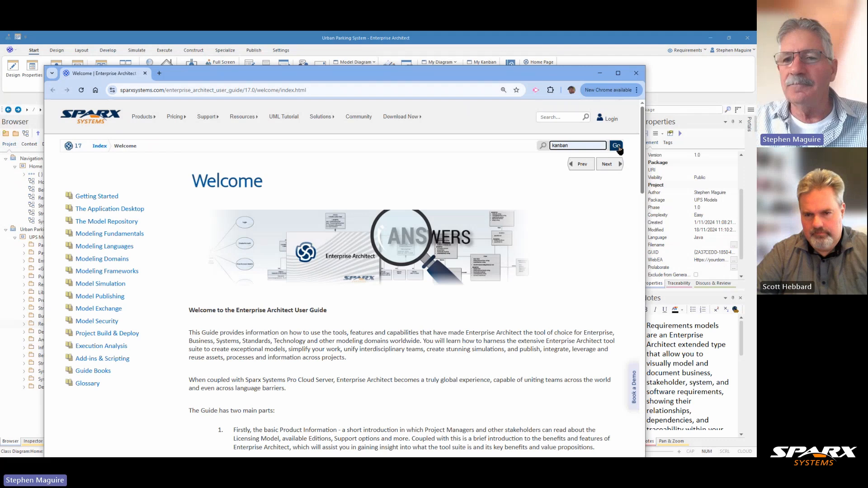
left_click(617, 147)
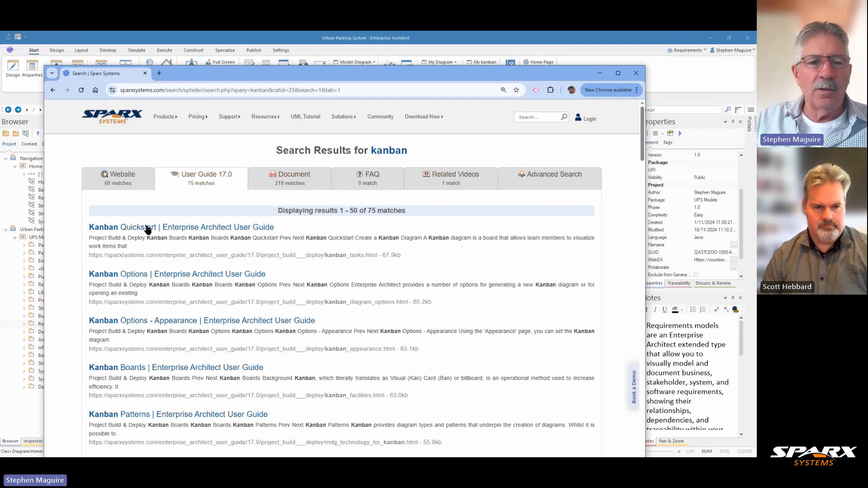
Step: Open the Kanban Quickstart topic from the search results and skim its instructions for creating and filling a Kanban diagram
left_click(172, 232)
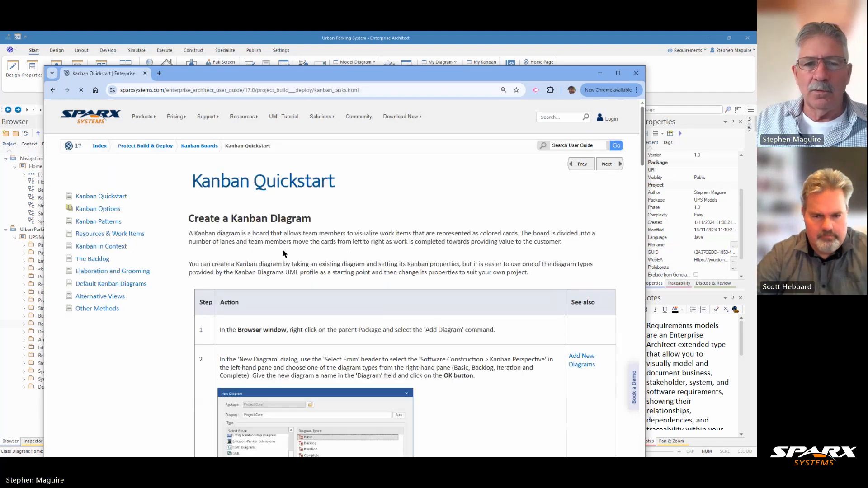
scroll(284, 253, "down", 7)
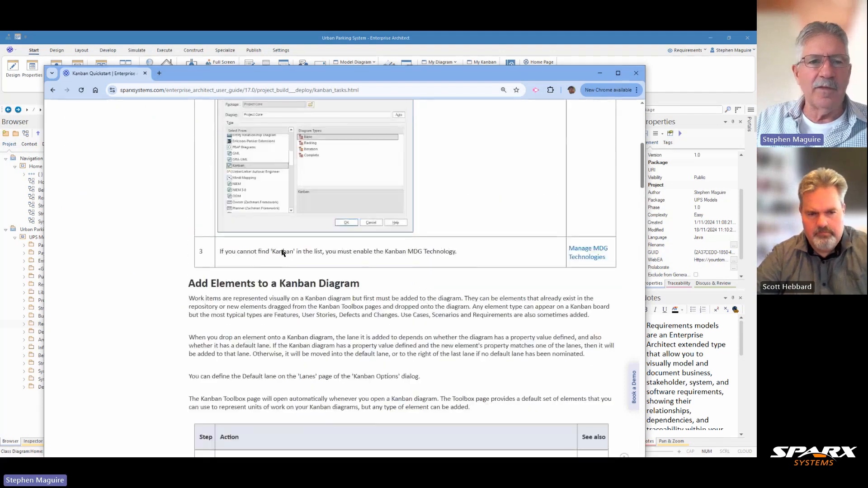
scroll(281, 252, "up", 7)
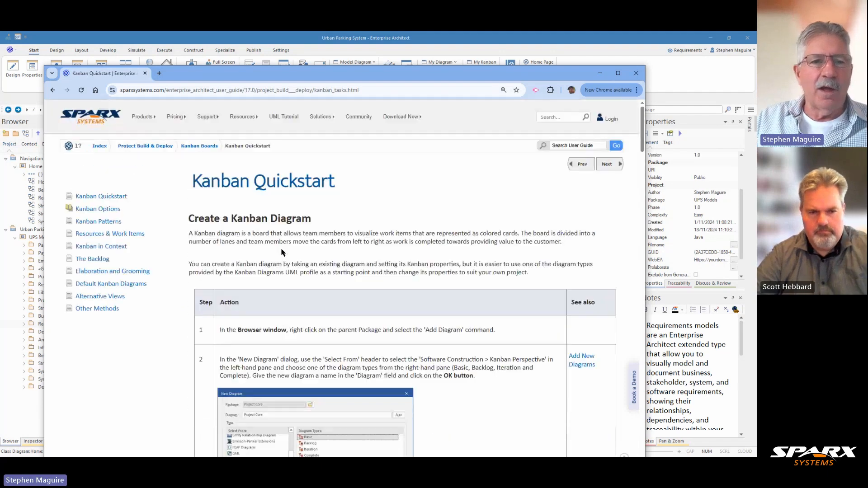
Step: Examine the parent Kanban Boards topic, including its principles, Example 1 and model connections diagram, and return to Enterprise Architect
left_click(199, 146)
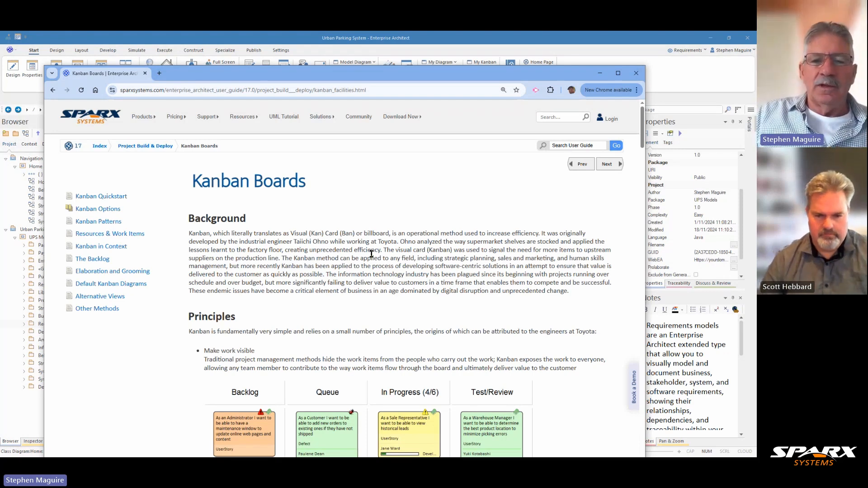
scroll(371, 254, "down", 4)
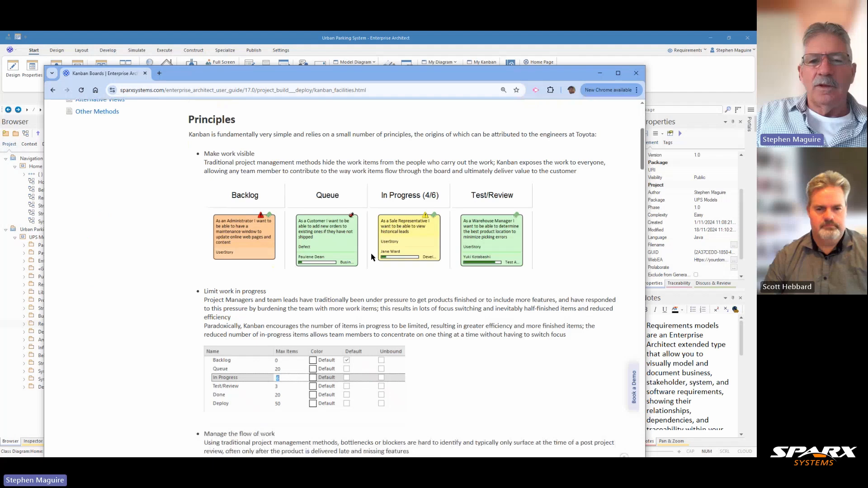
scroll(371, 257, "up", 1)
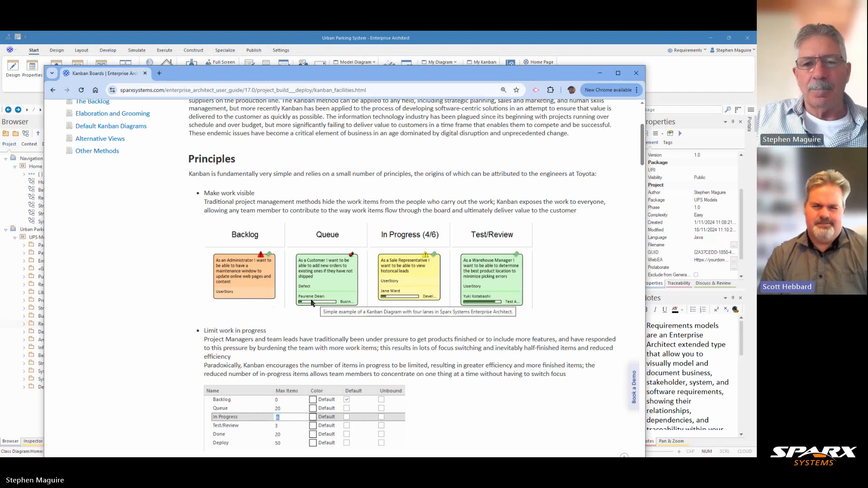
scroll(317, 303, "down", 3)
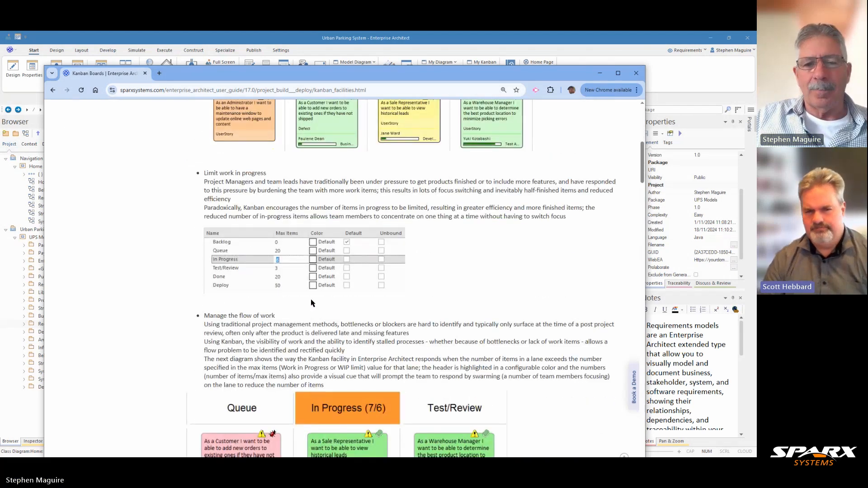
scroll(311, 303, "up", 3)
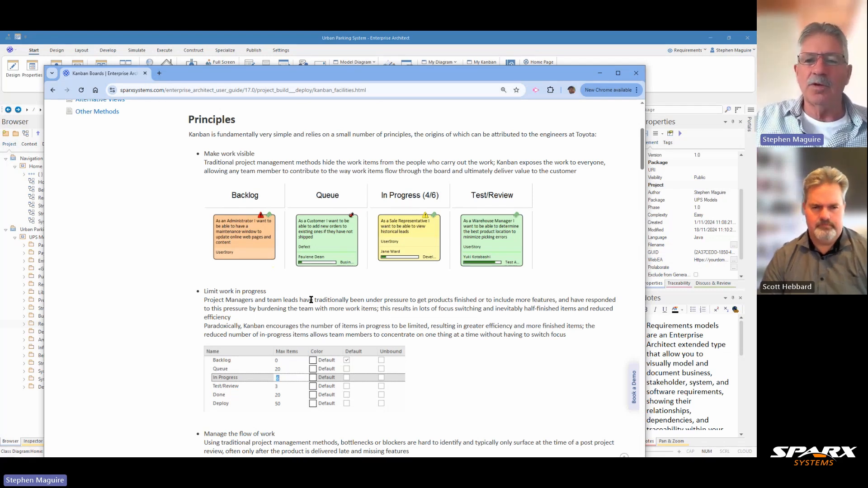
scroll(392, 276, "down", 1)
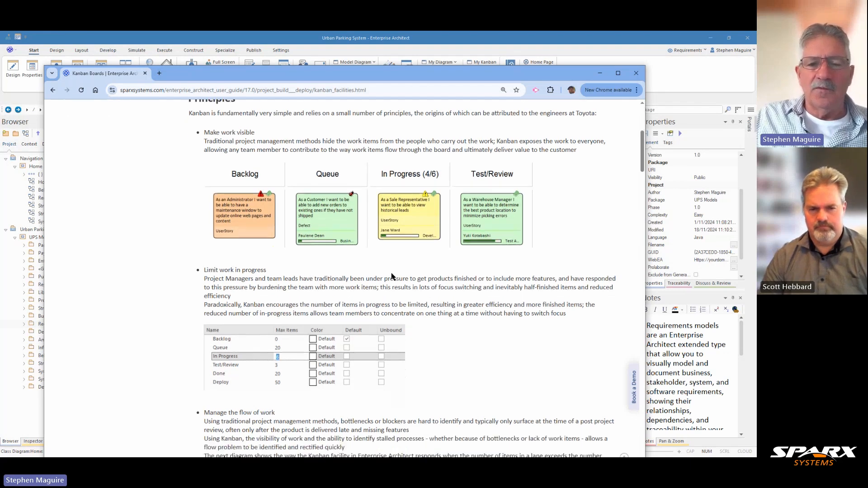
scroll(391, 277, "down", 10)
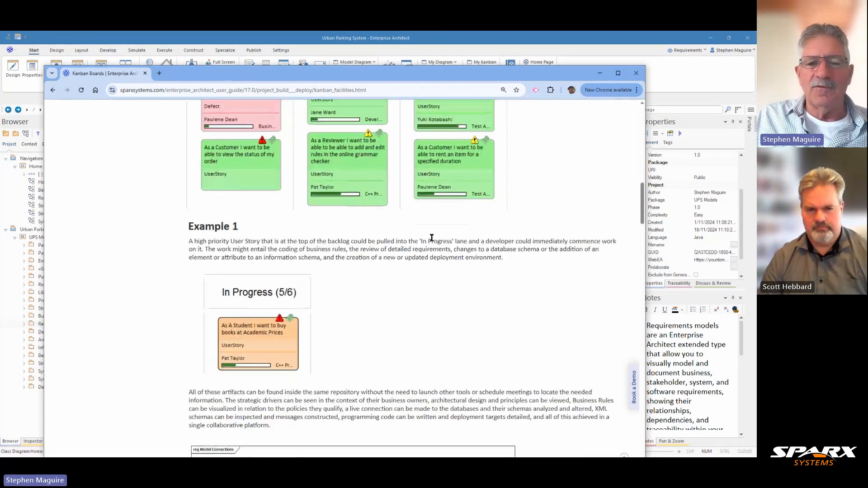
scroll(431, 237, "down", 7)
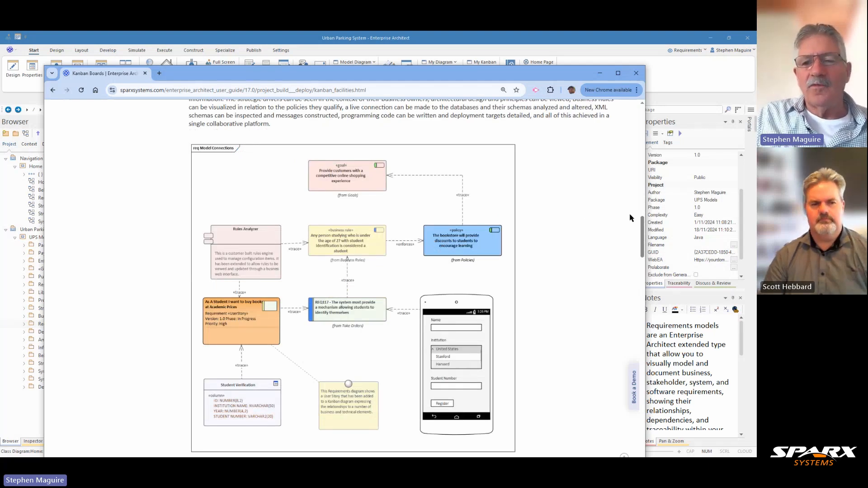
scroll(644, 238, "down", 1)
scroll(645, 238, "up", 5)
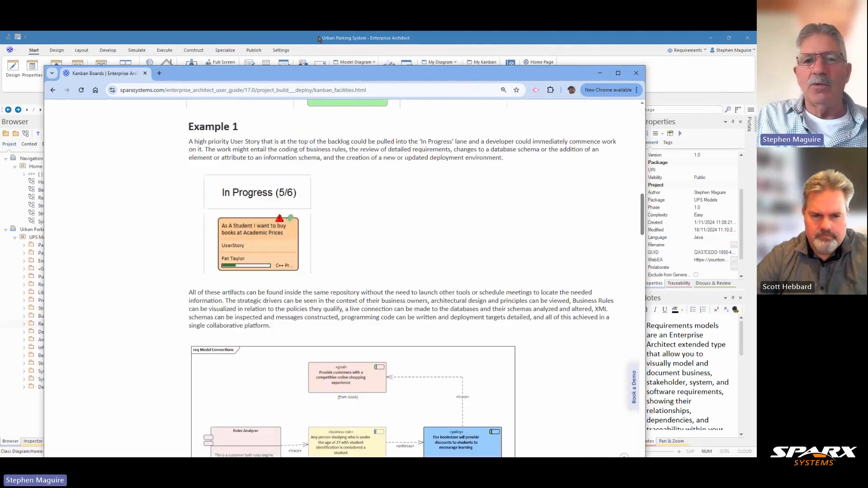
left_click_drag(338, 66, 0, 69)
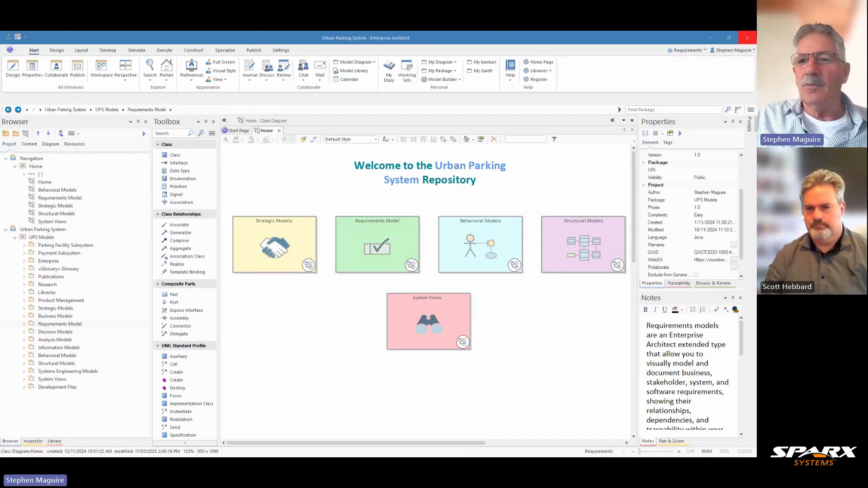
Step: Switch the modeling perspective to Kanban from the Construction group
left_click(704, 51)
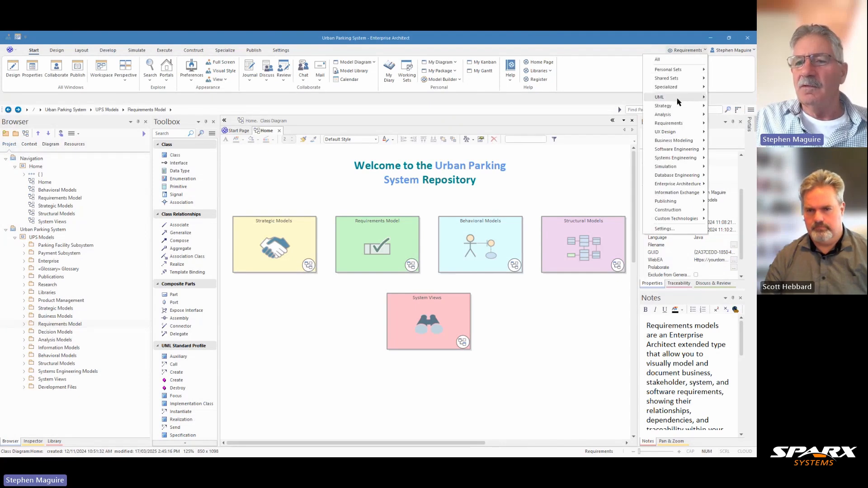
mouse_move(678, 102)
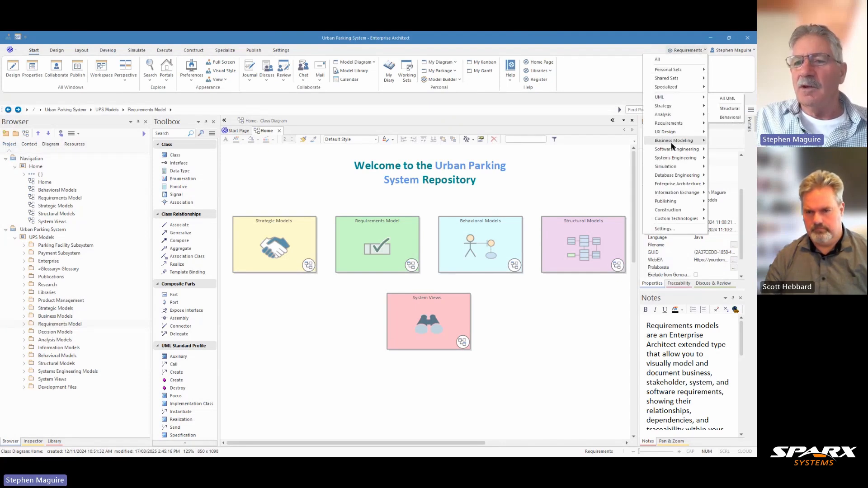
mouse_move(673, 144)
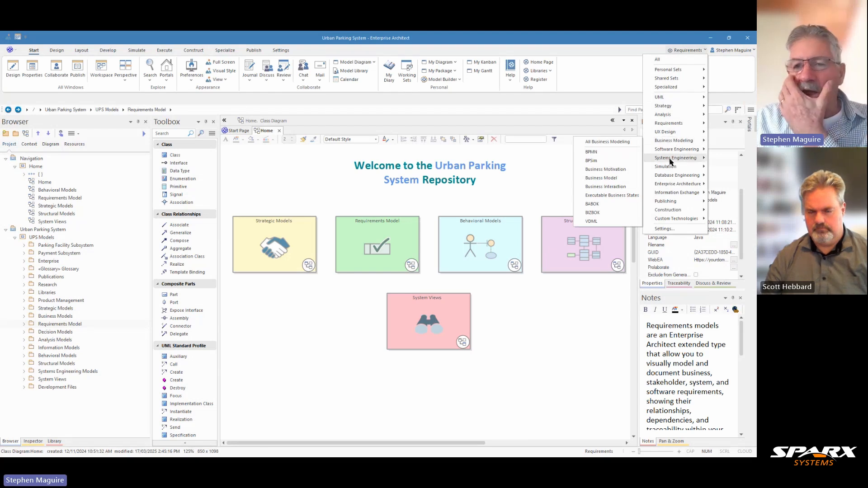
mouse_move(671, 213)
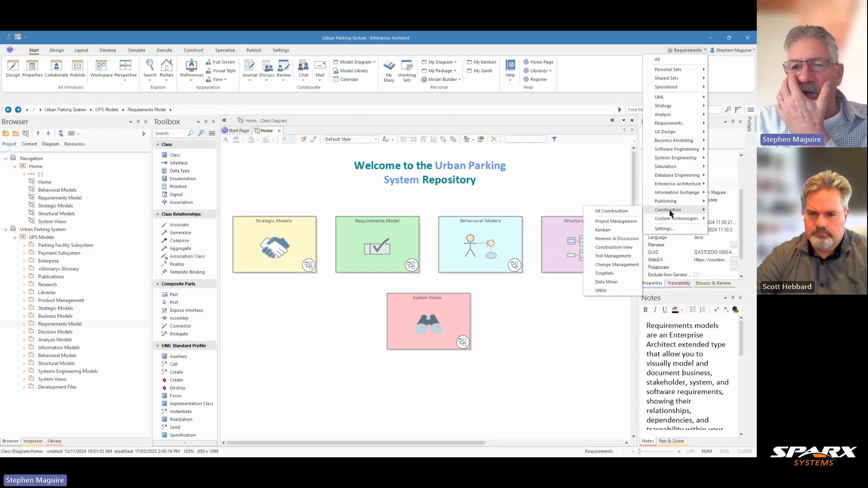
left_click(602, 230)
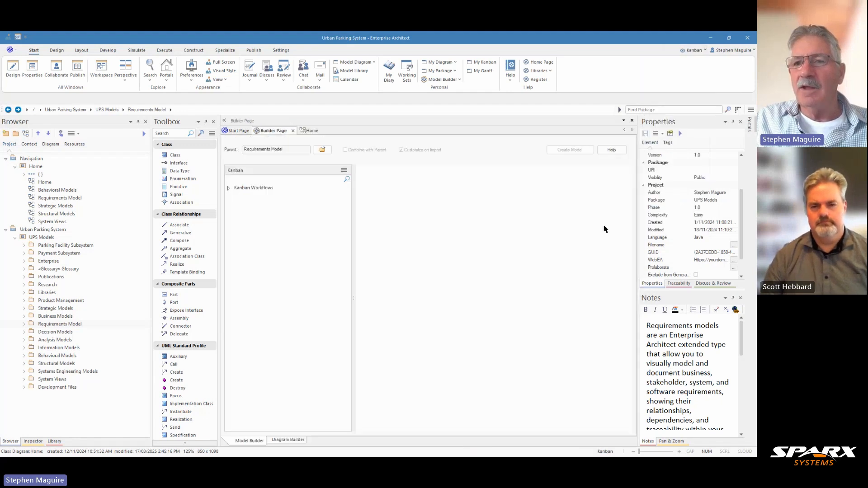
Step: Preview the one, two and three stage Kanban workflow patterns in the Model Builder, and close the Builder Page
left_click(229, 189)
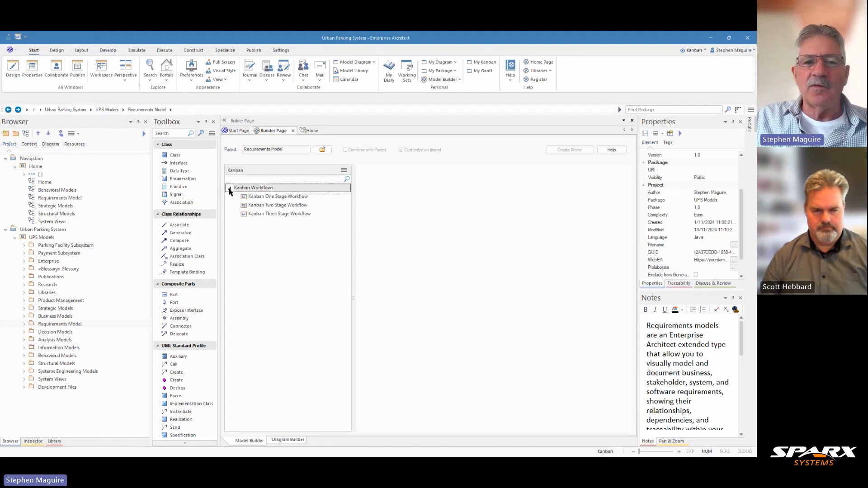
left_click(269, 196)
left_click(278, 205)
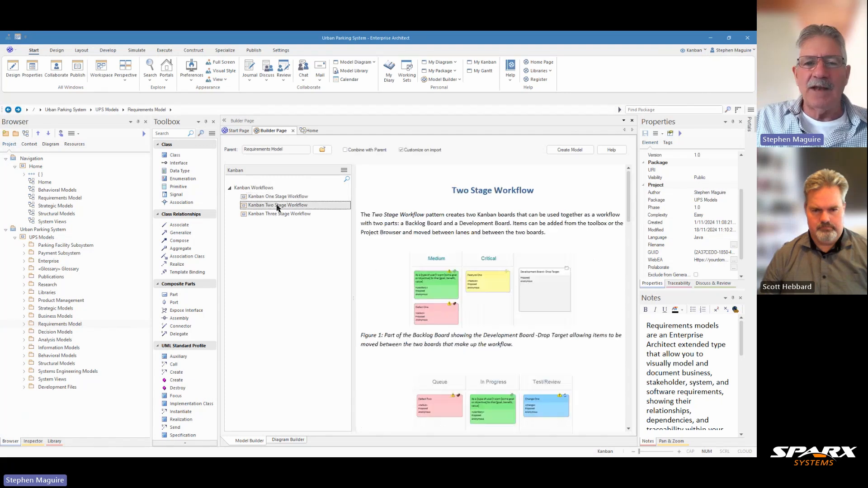
left_click(277, 214)
left_click(275, 206)
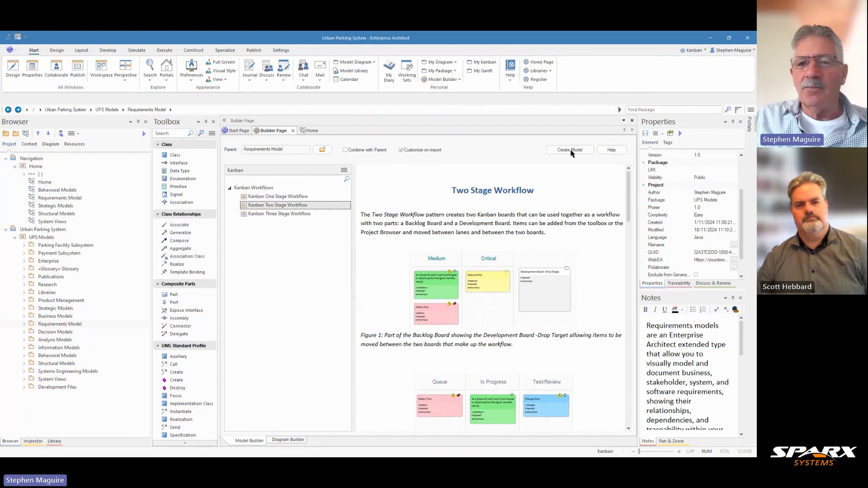
left_click(293, 131)
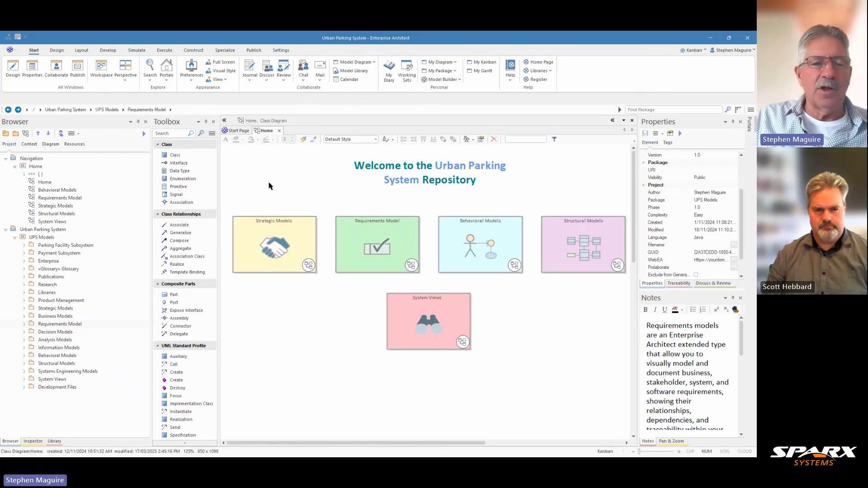
Step: Create a new package named Product Management under Requirements Model, with Package Only as its initial content
left_click(49, 325)
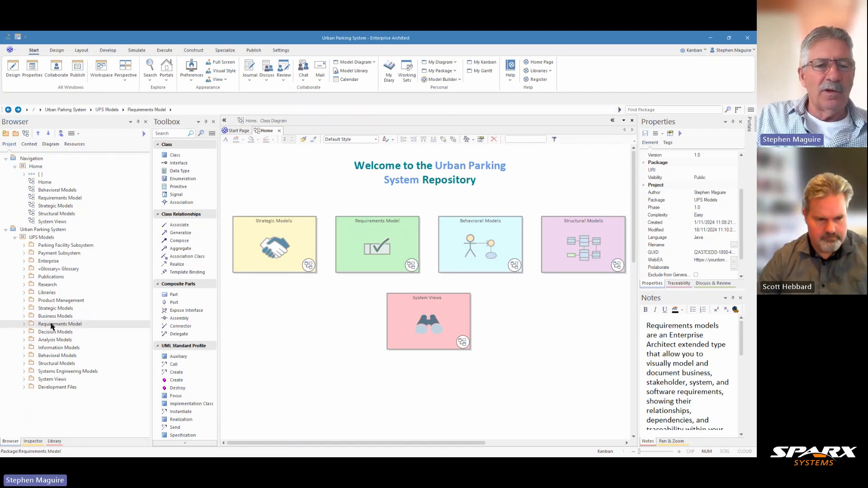
left_click(24, 324)
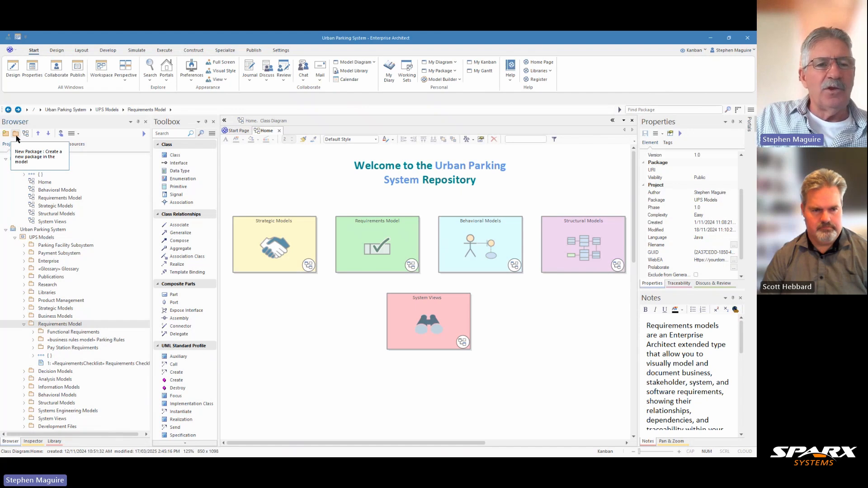
left_click(16, 134)
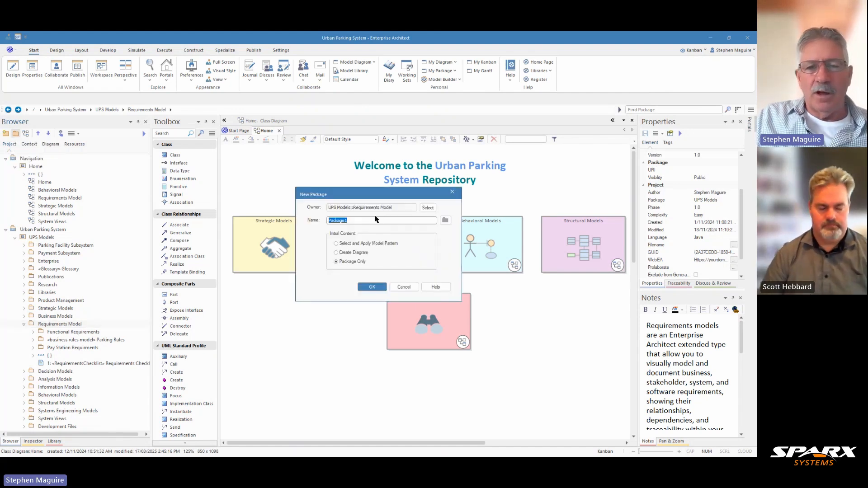
type("Prod")
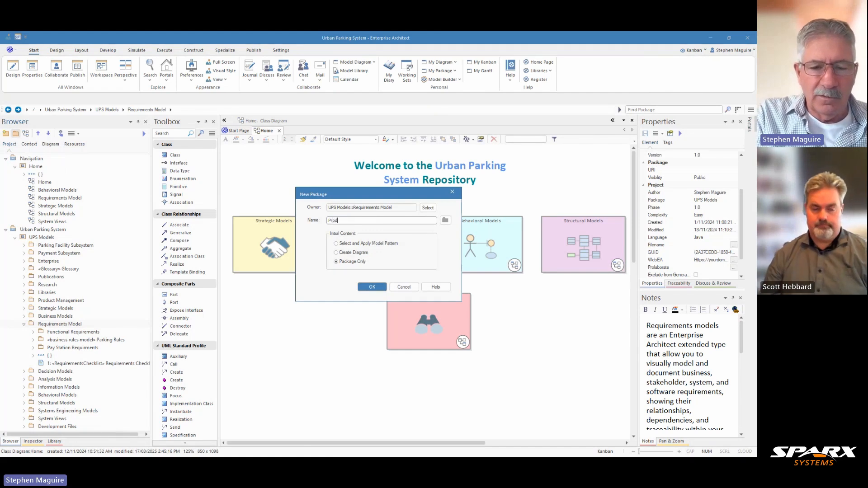
type("uct M")
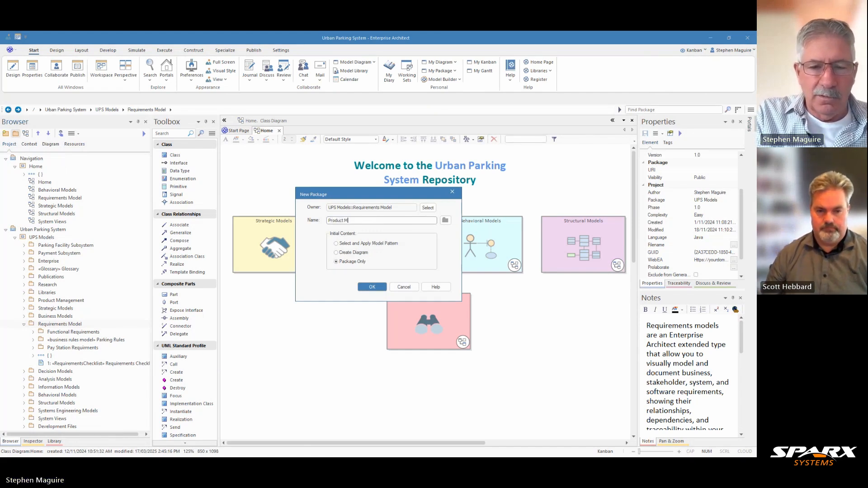
type("anagement")
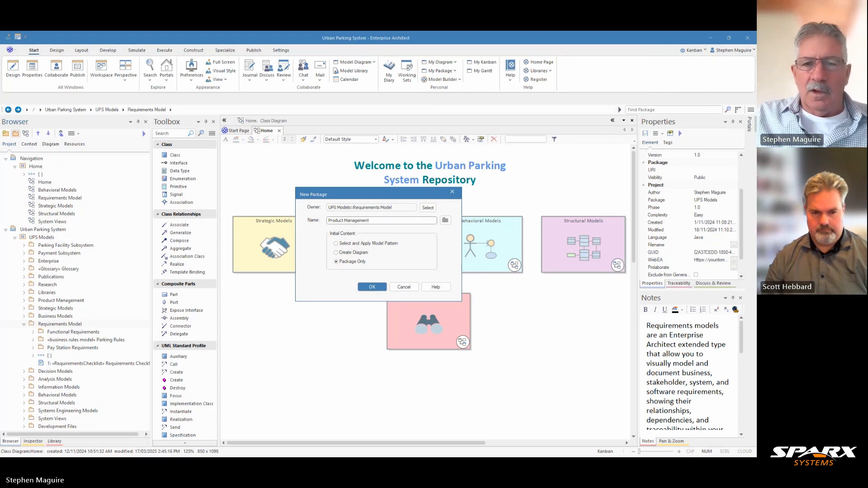
left_click(370, 288)
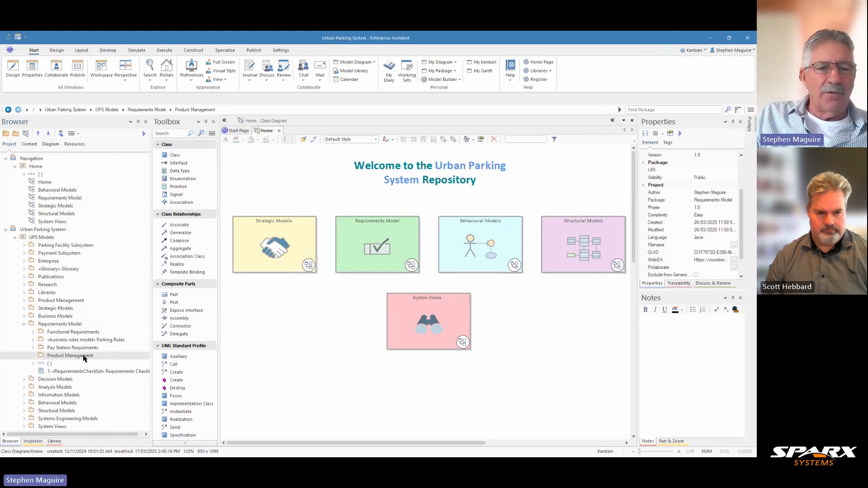
Step: Create a Basic Kanban diagram named Product Management Requirments in the Product Management package
left_click(27, 136)
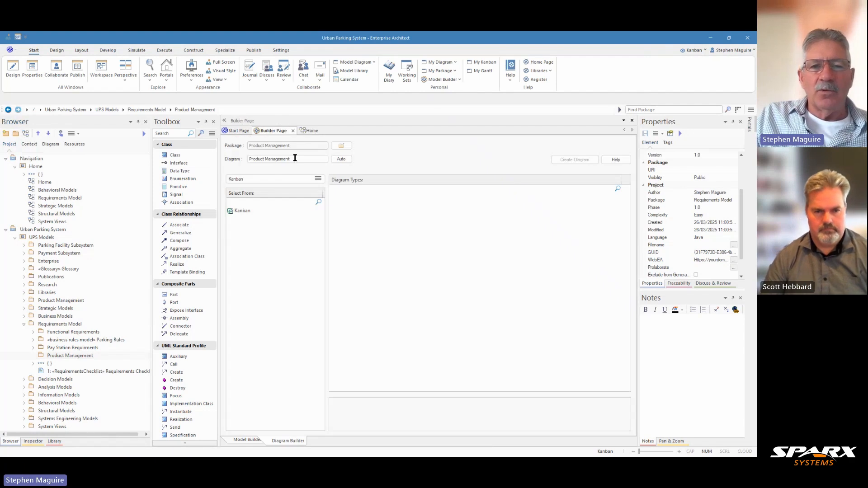
left_click(295, 159)
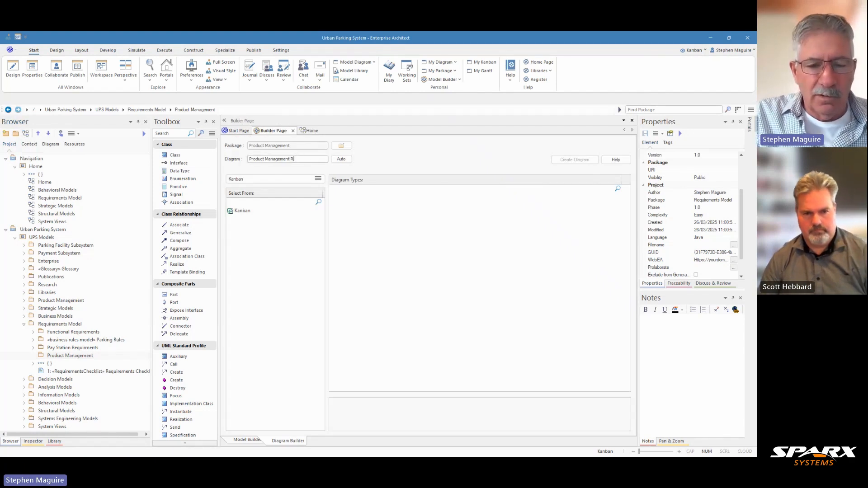
type("Requirments")
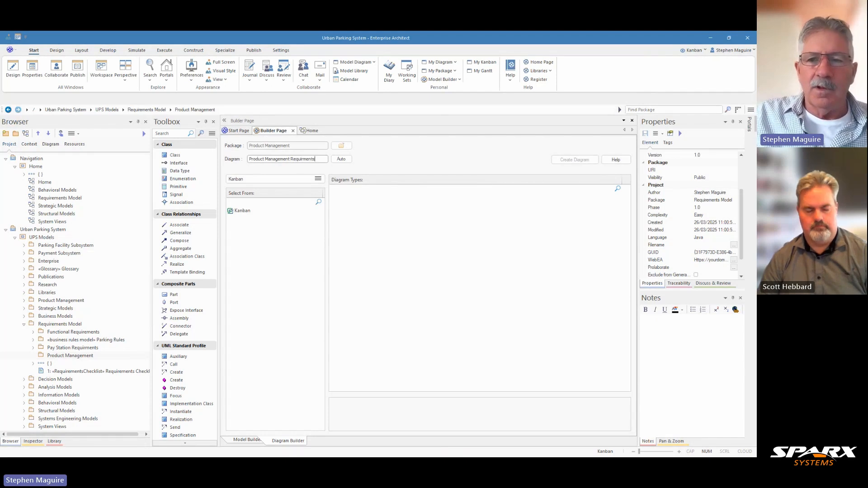
left_click(241, 214)
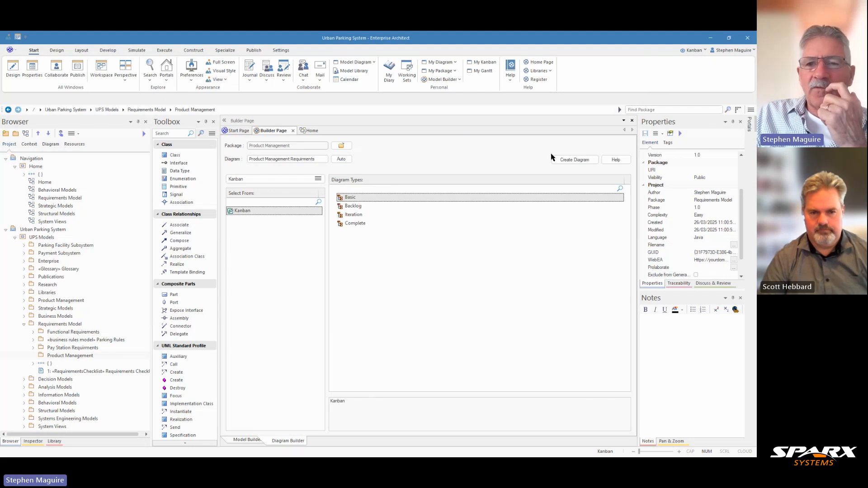
left_click(565, 161)
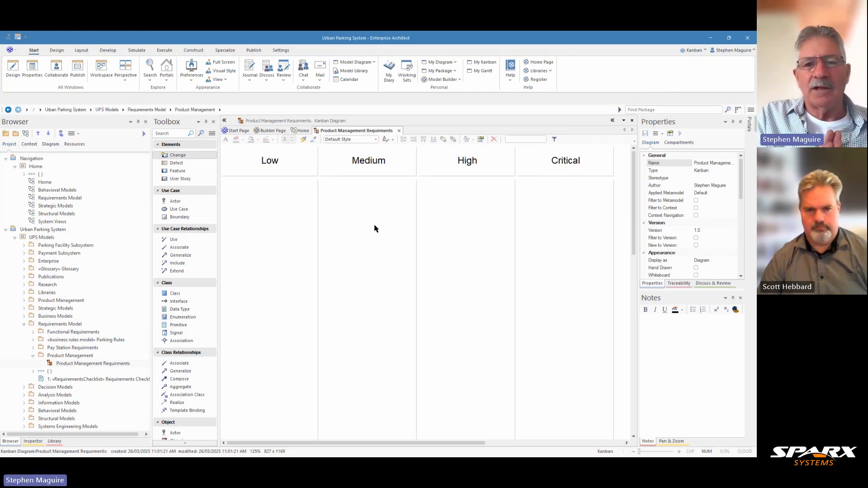
Step: Copy the name of the Product Management Requirments Kanban diagram and delete that diagram from the package
left_click(94, 364)
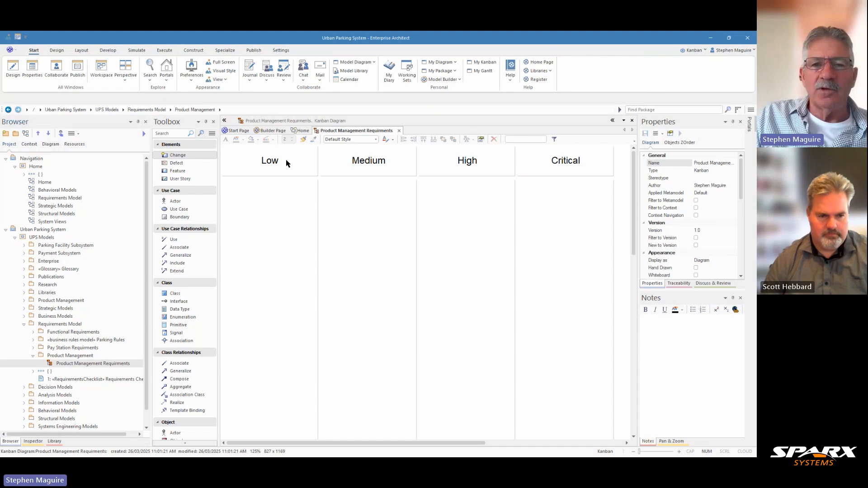
right_click(89, 365)
left_click(71, 363)
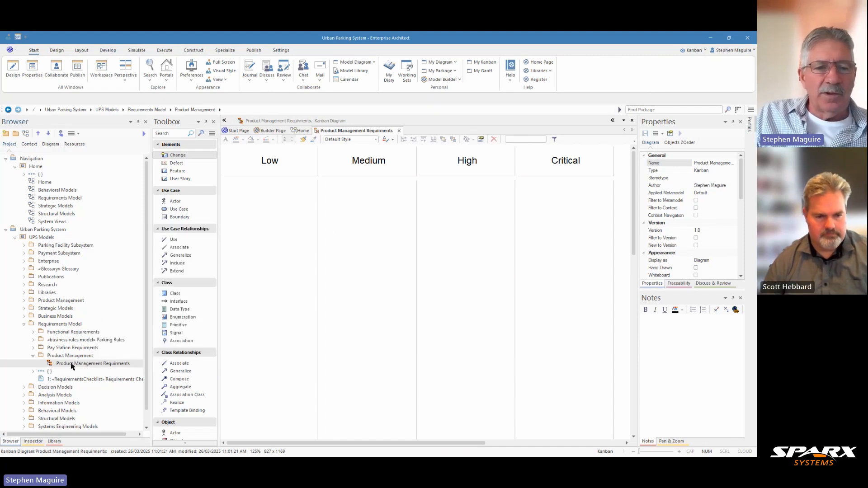
left_click(71, 364)
key("ctrl+c")
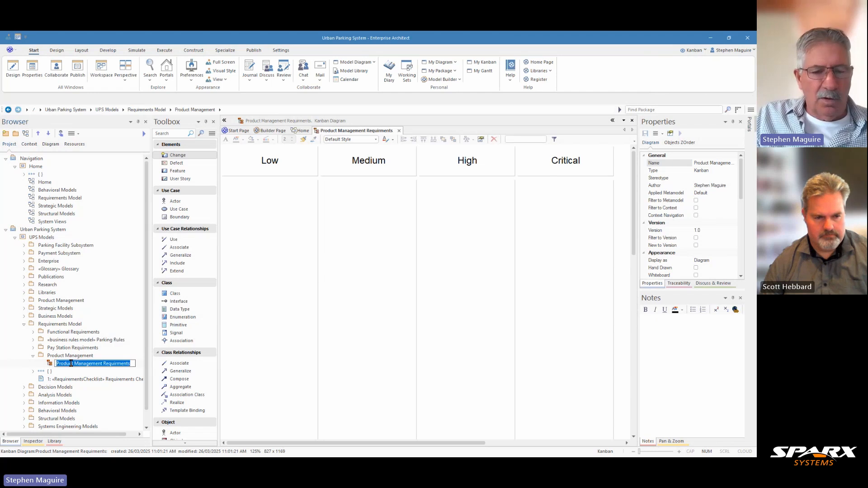
key("Escape")
right_click(73, 364)
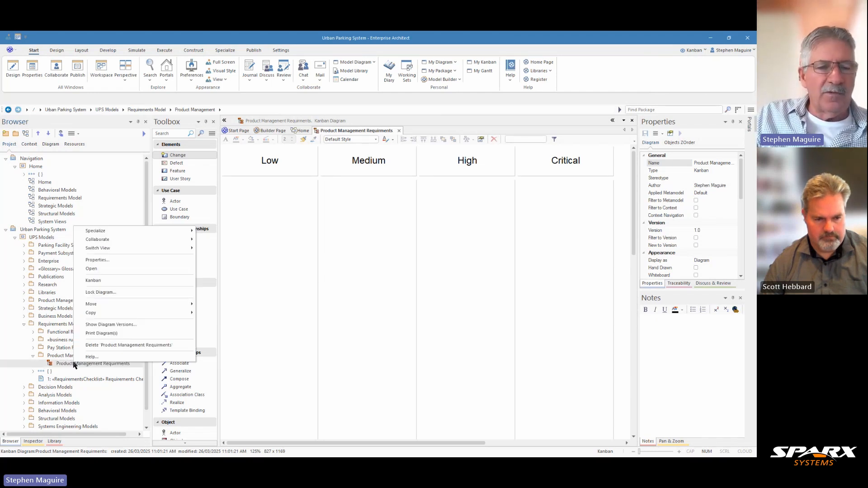
left_click(104, 345)
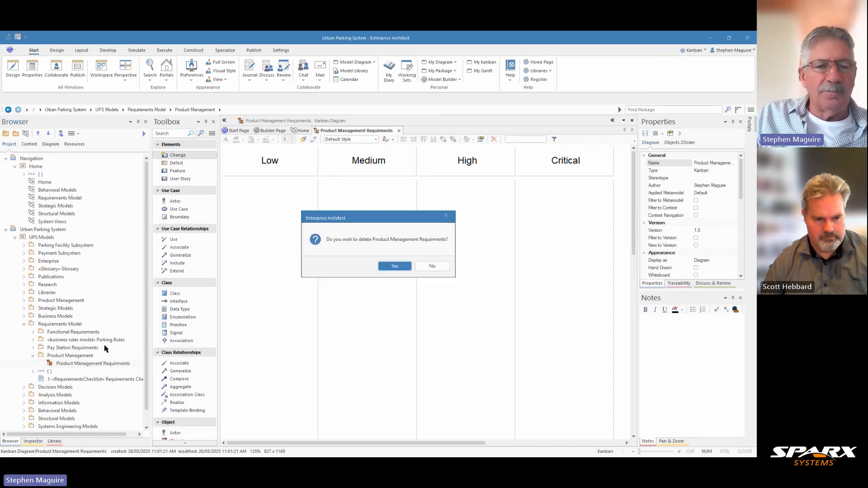
left_click(395, 266)
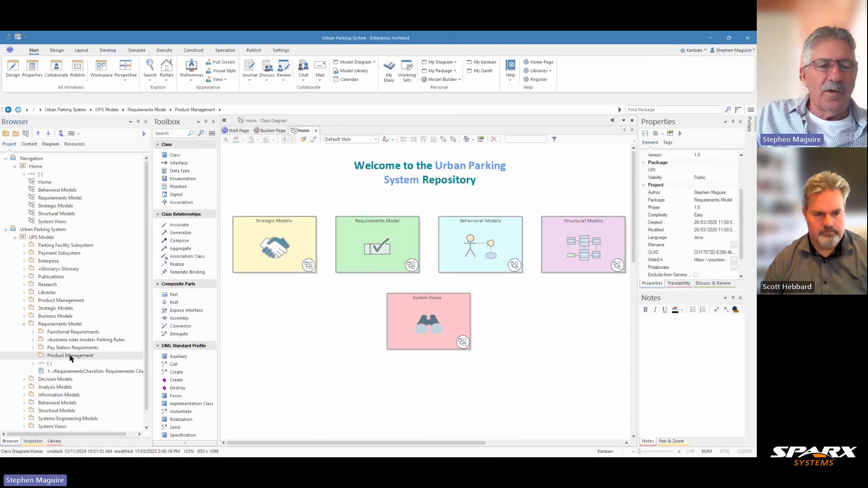
Step: Create an Extended Requirements diagram from the Requirements perspective in the Product Management package, named Product Management Requirments
left_click(26, 134)
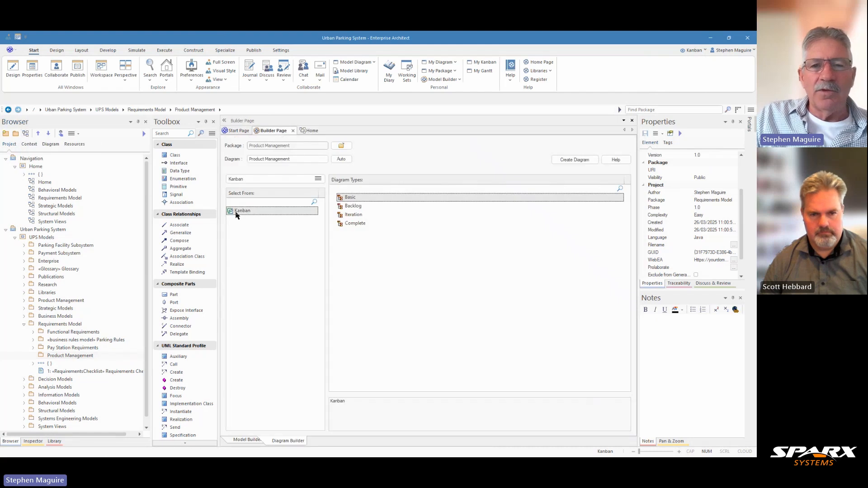
left_click(317, 178)
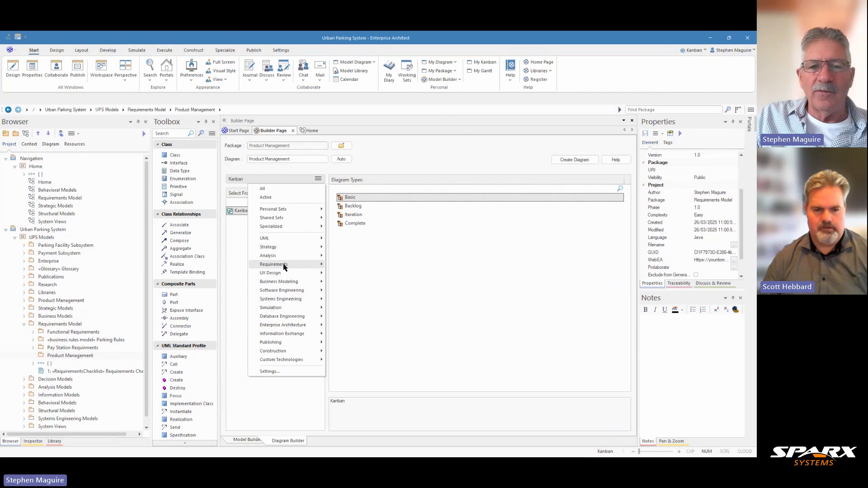
mouse_move(290, 266)
left_click(349, 276)
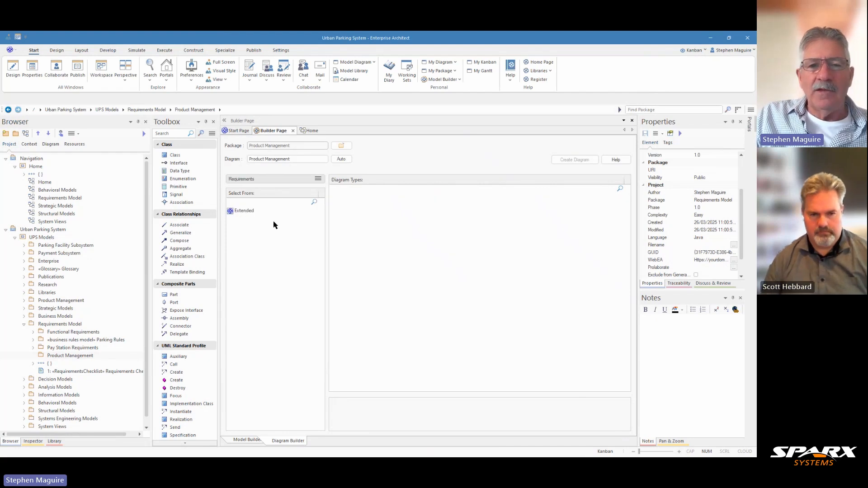
left_click(249, 213)
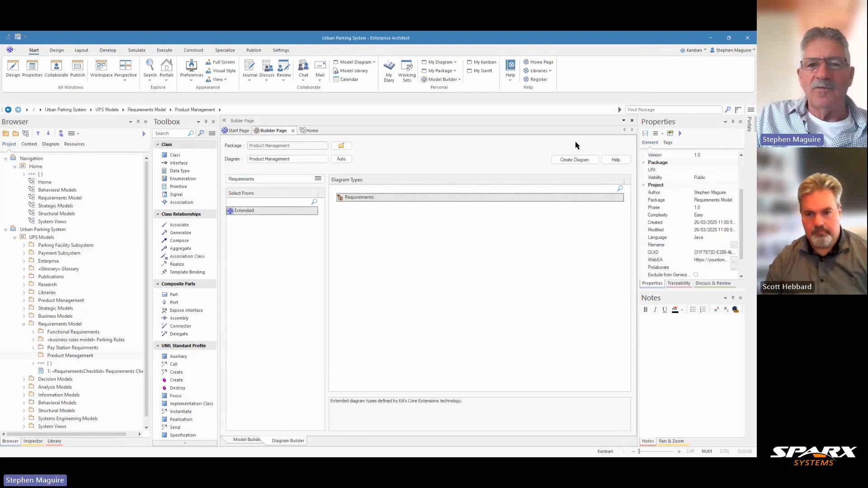
left_click_drag(296, 159, 249, 159)
key("ctrl+v")
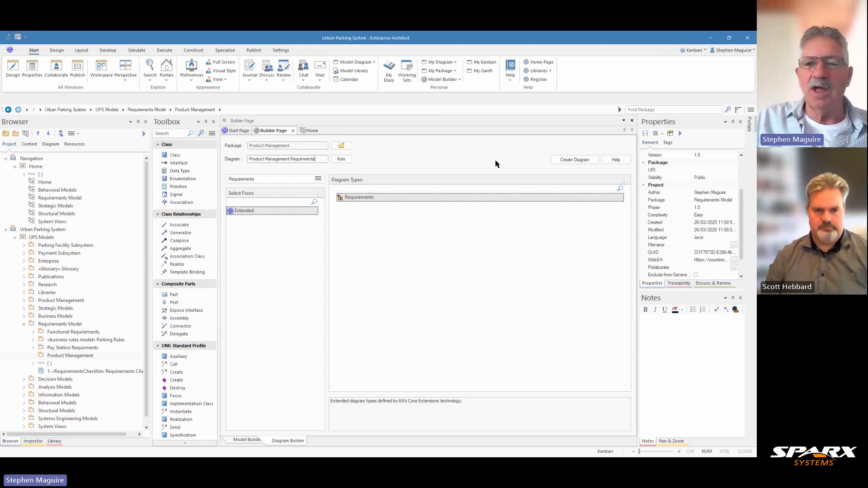
left_click(567, 161)
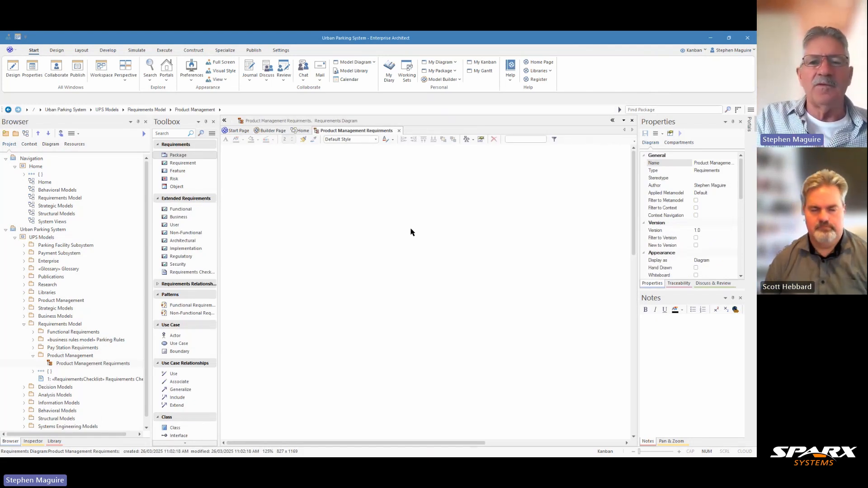
Step: Open the Kanban settings of the new Requirements diagram and enable Kanban on their Configuration page
right_click(307, 197)
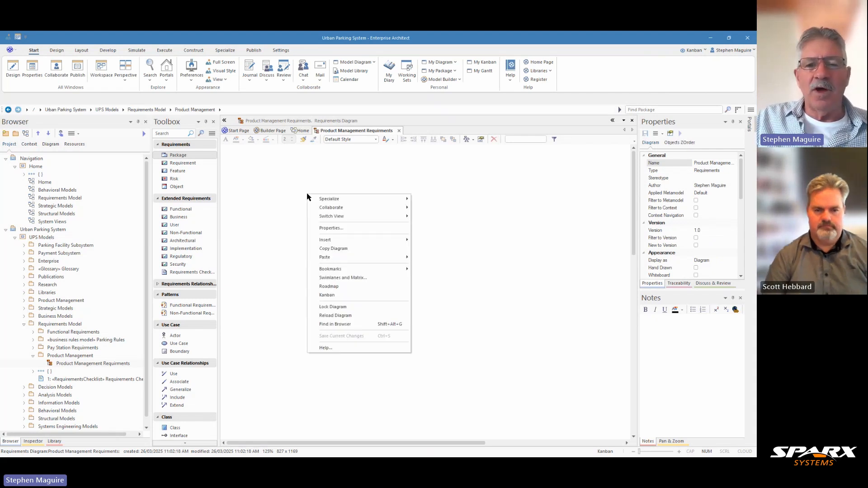
left_click(334, 296)
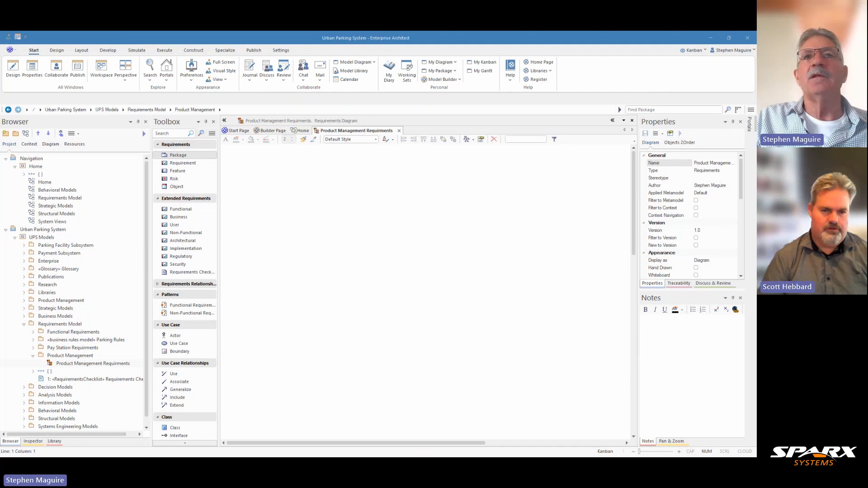
left_click_drag(0, 82, 381, 166)
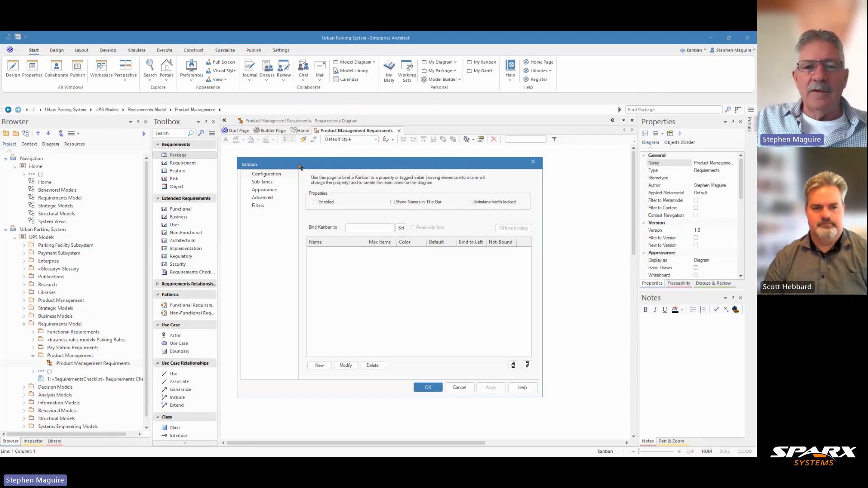
left_click(271, 175)
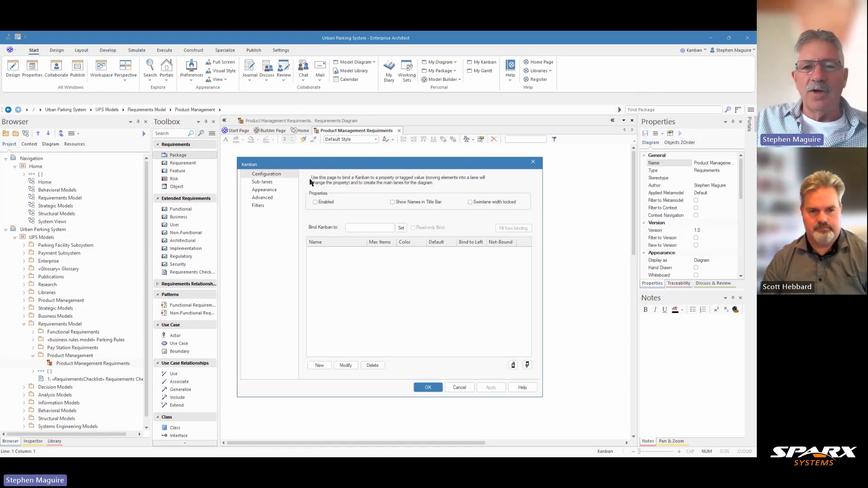
left_click(315, 203)
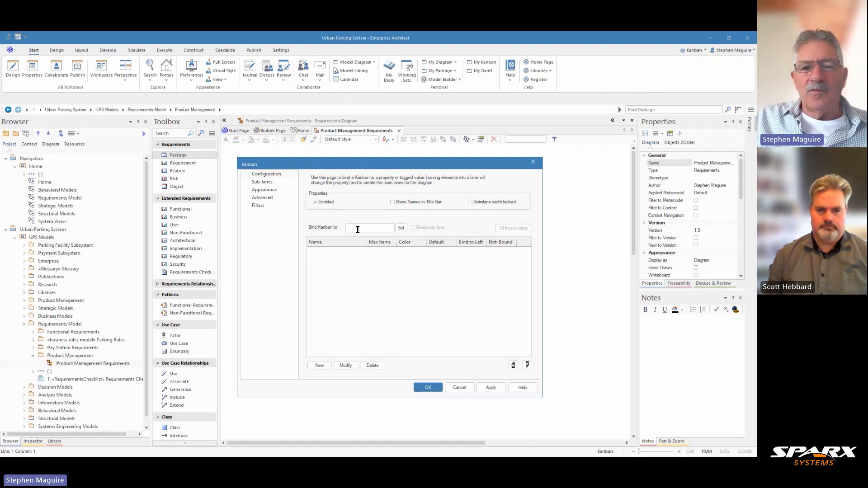
Step: Bind the Kanban to the element's Status property and fill the lane list from that binding
left_click(401, 227)
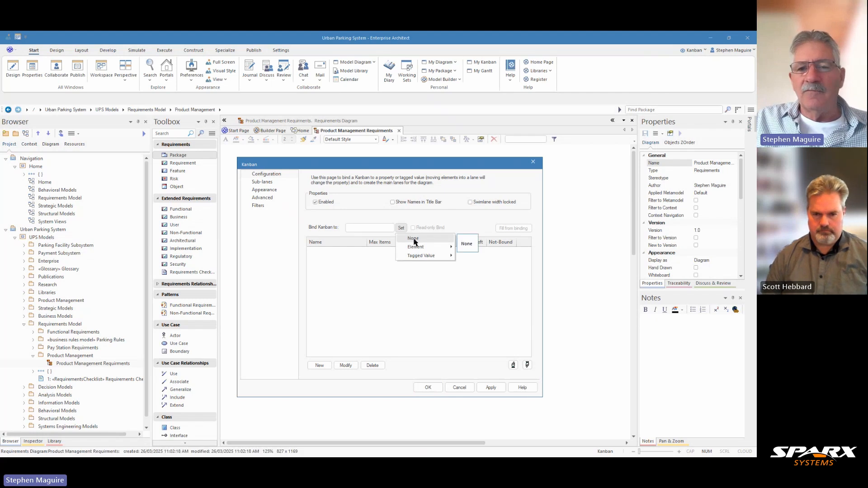
mouse_move(417, 261)
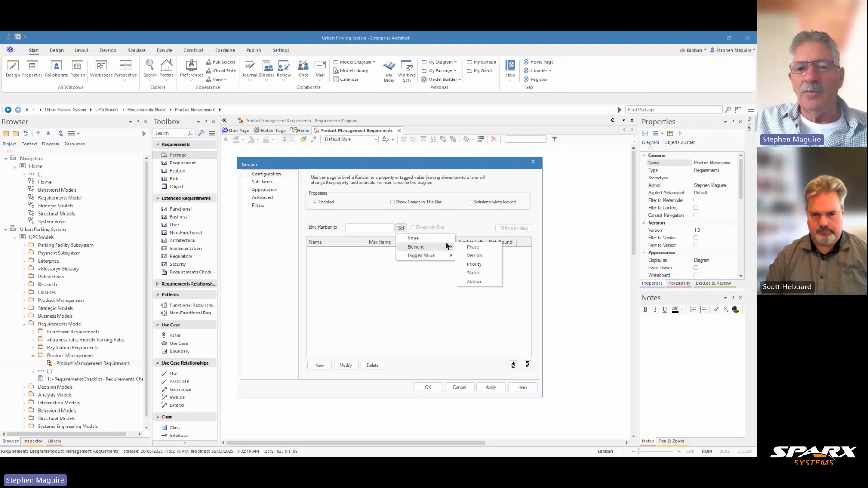
left_click(475, 273)
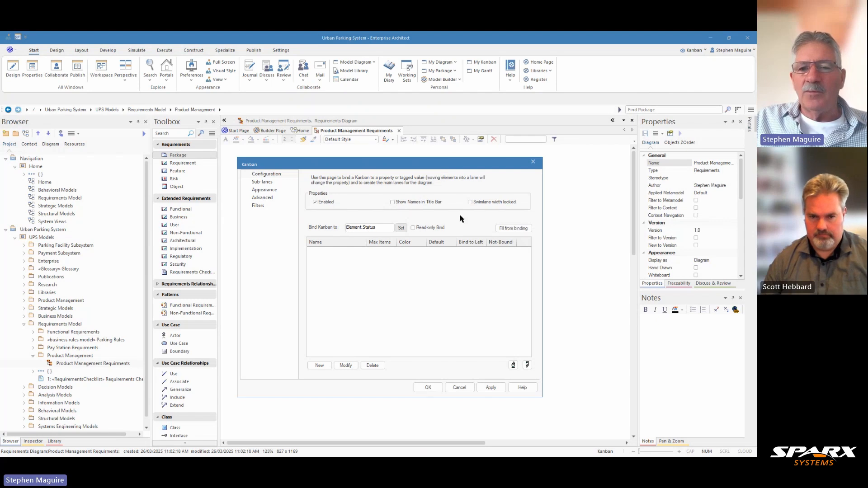
left_click(510, 228)
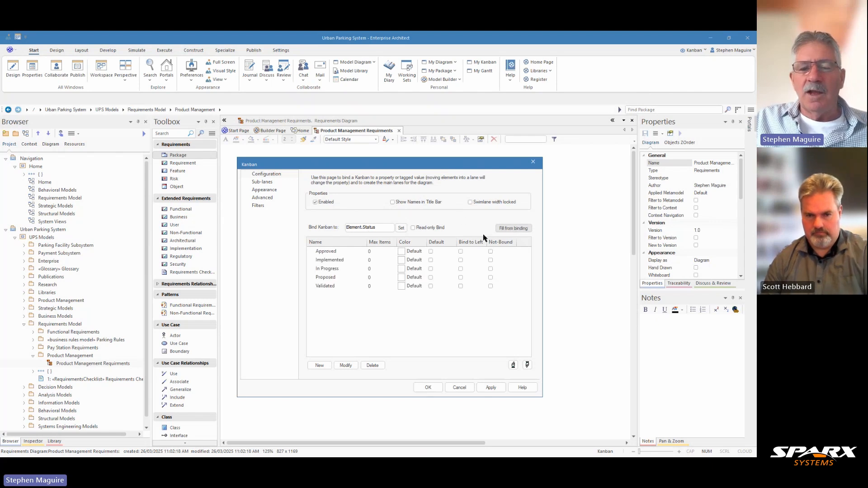
Step: Move the Proposed lane up to the first position in the Kanban lane list
left_click(326, 278)
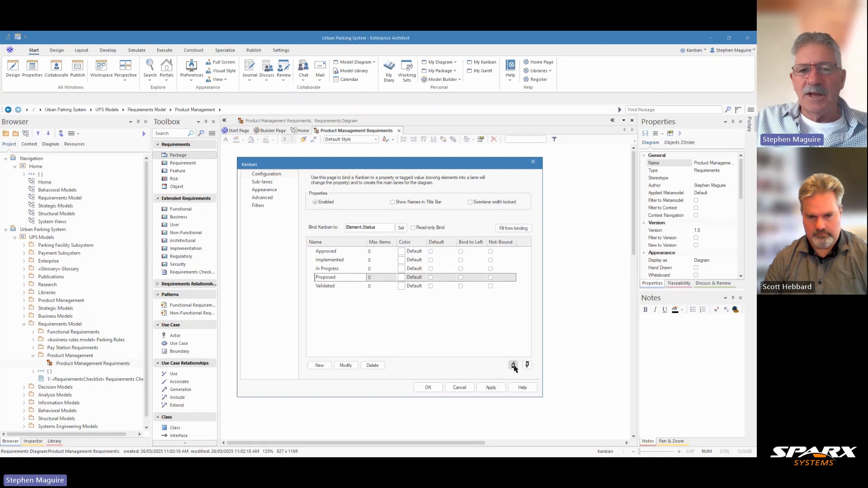
left_click(514, 366)
left_click(514, 365)
left_click(513, 365)
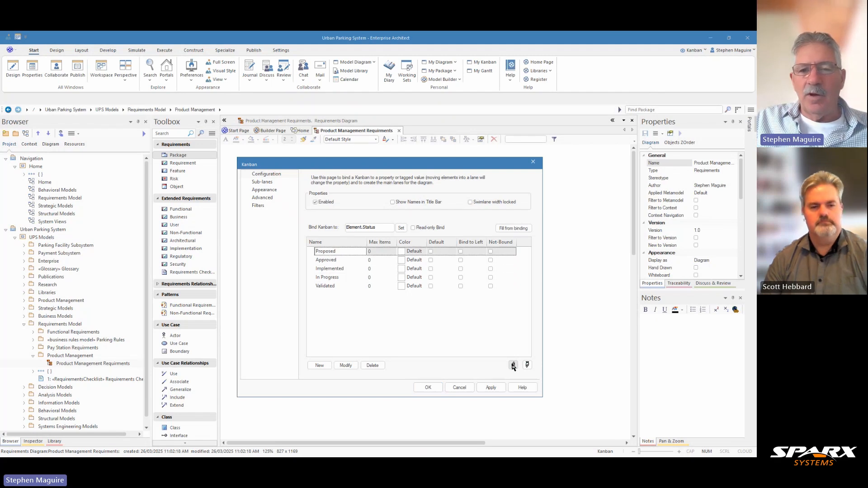
Step: Reorder the Kanban lanes so Validated comes directly after Proposed and In Progress comes before Implemented
left_click(324, 286)
left_click(514, 365)
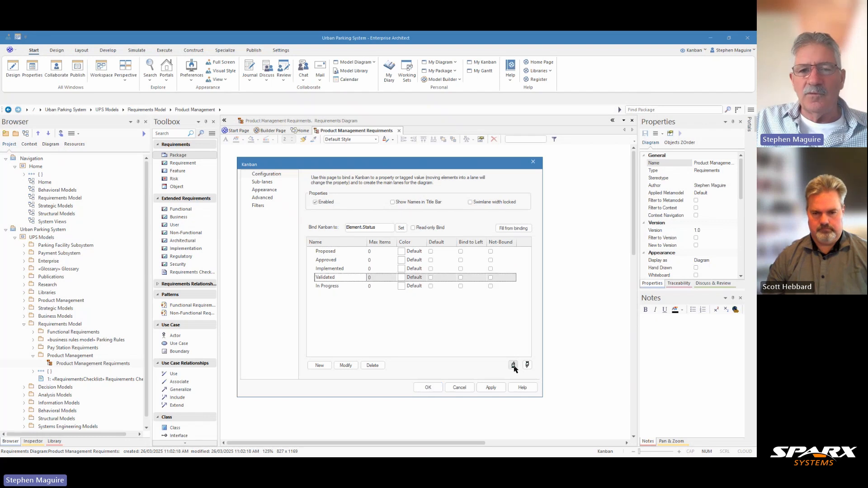
left_click(513, 365)
left_click(514, 365)
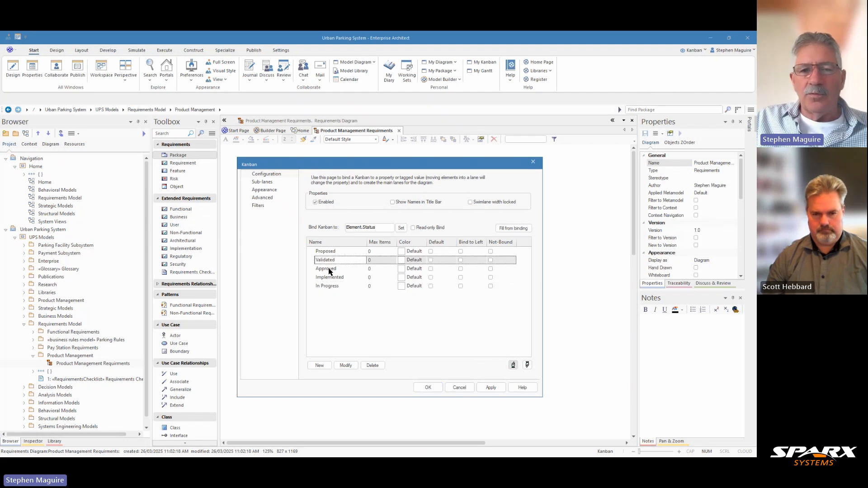
left_click(334, 286)
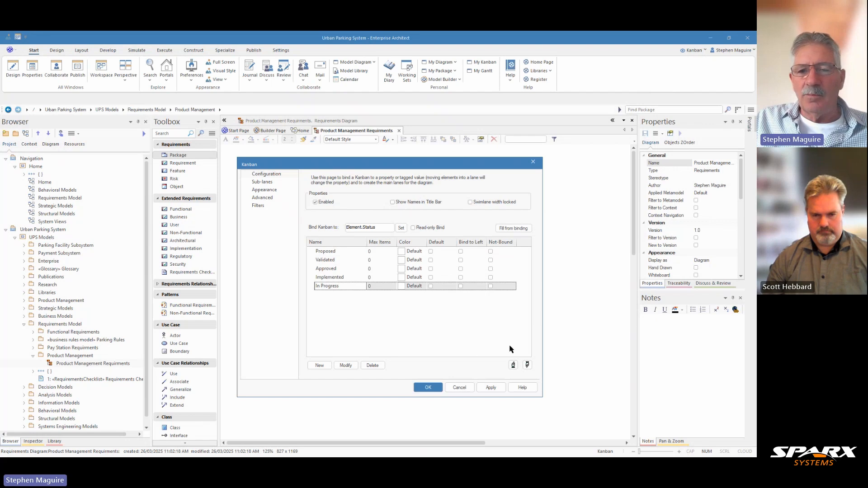
left_click(514, 365)
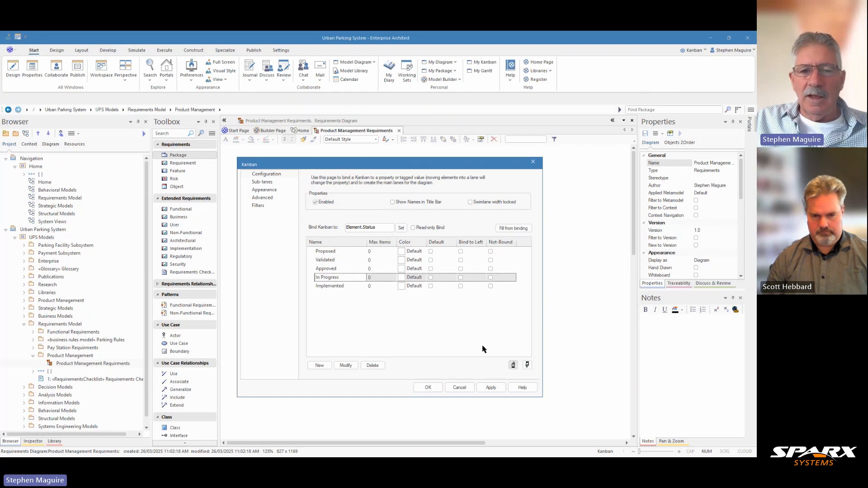
Step: Add a lane named Backlog, move it to the first position in the lane list, and apply the Kanban settings
left_click(319, 366)
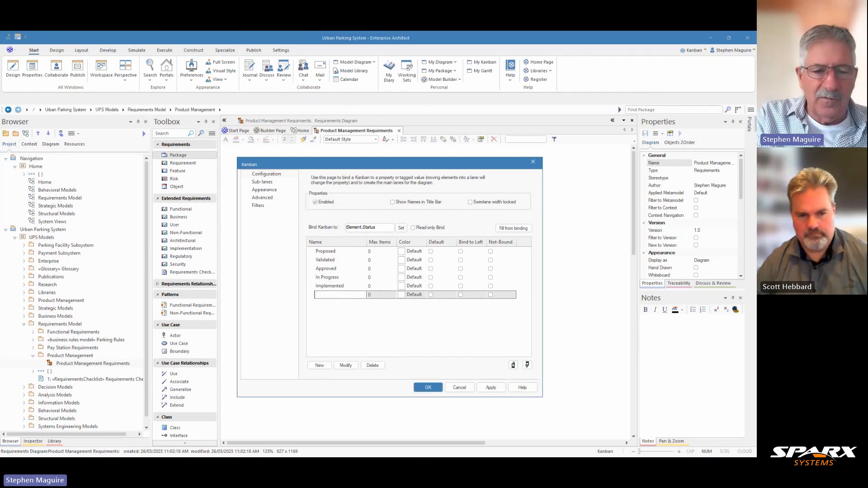
type("Backlog")
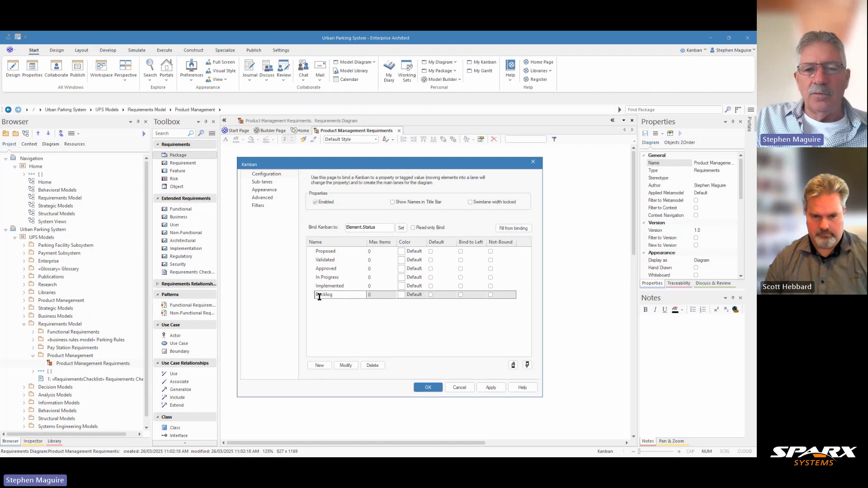
left_click(513, 365)
left_click(513, 365)
left_click(513, 365)
left_click(513, 364)
left_click(513, 364)
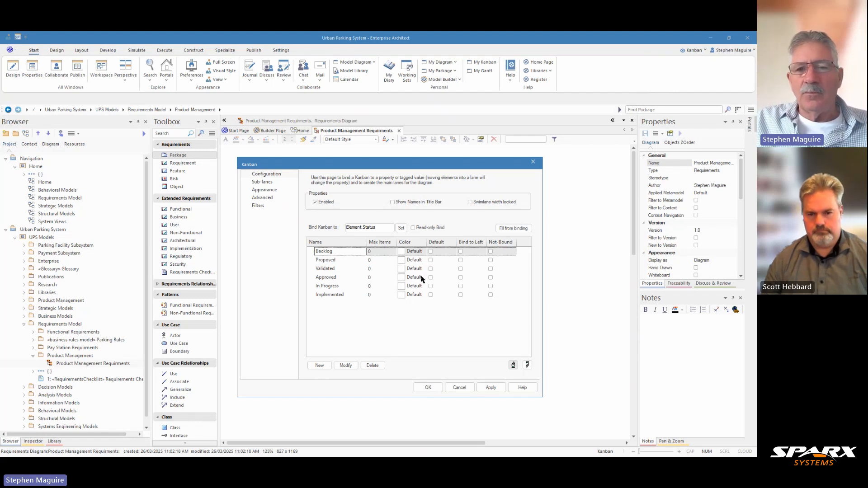
left_click(490, 387)
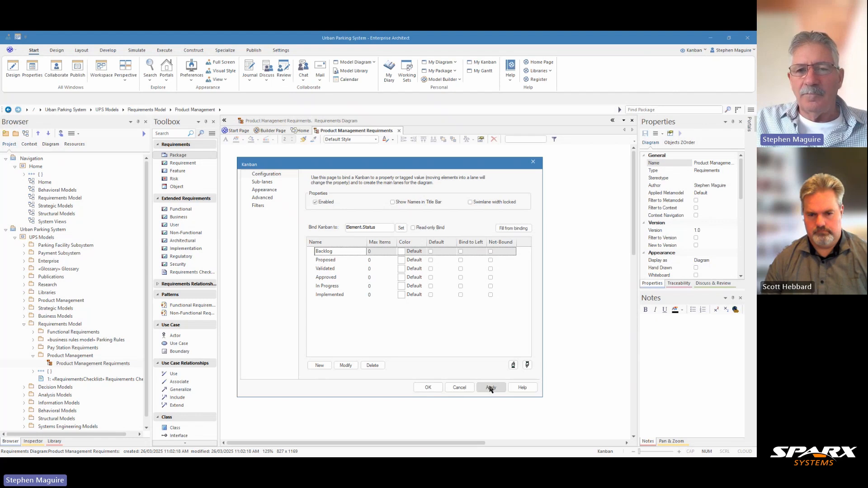
left_click(428, 388)
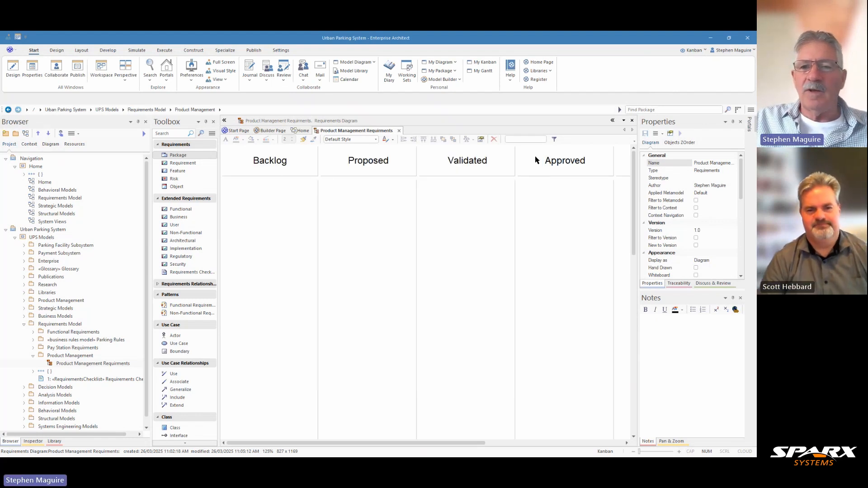
Step: Reopen the diagram's Kanban settings and set the font color to Dark Cyan on the Appearance page
mouse_move(387, 443)
left_mouse_down()
mouse_move(468, 444)
mouse_move(384, 445)
left_mouse_up()
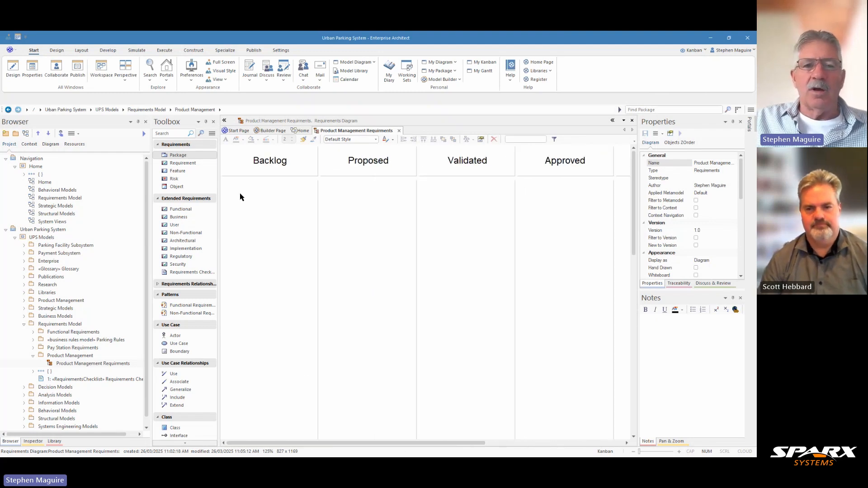
right_click(280, 206)
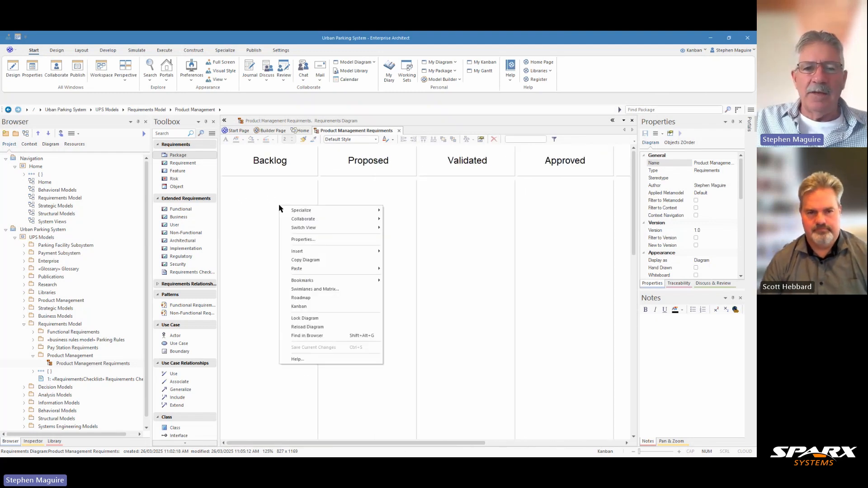
left_click(309, 306)
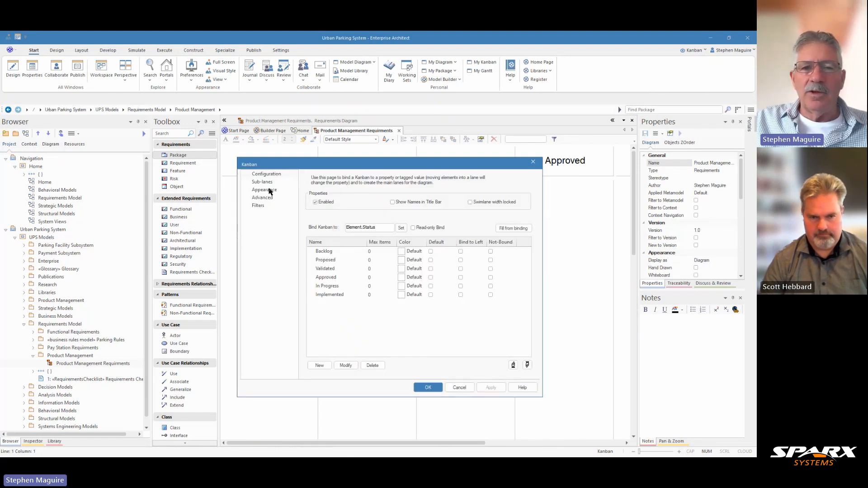
left_click(270, 190)
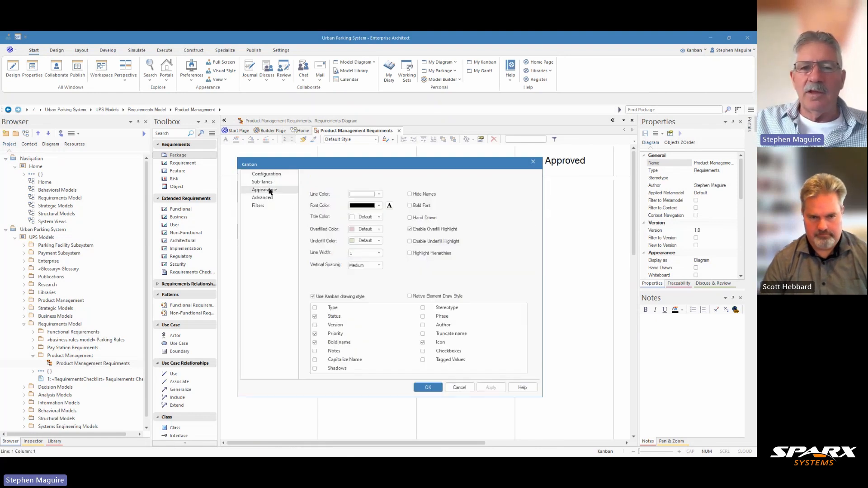
left_click(379, 206)
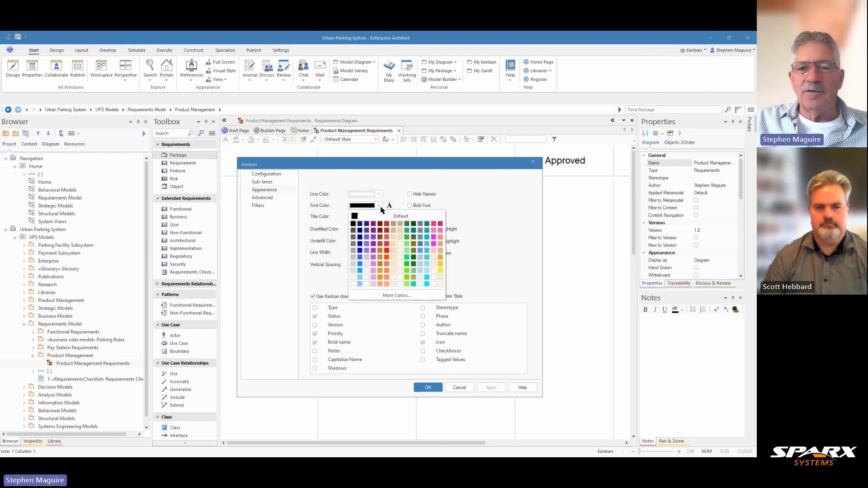
left_click(426, 226)
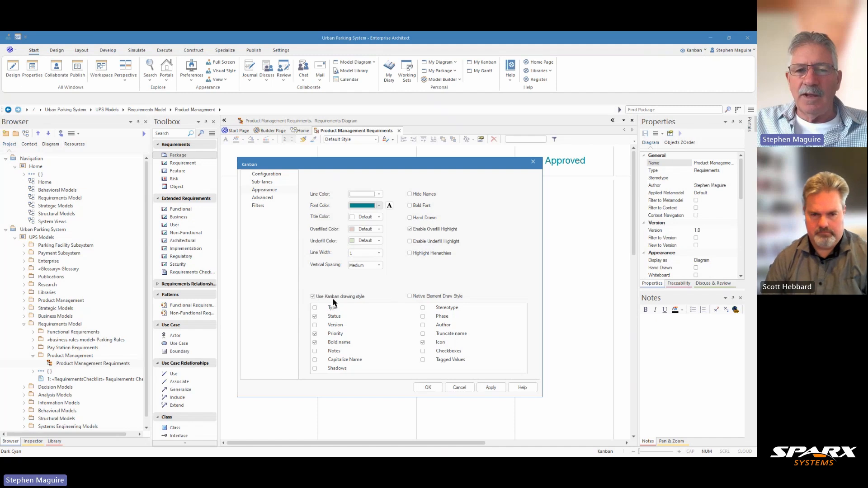
Step: Include Author and Phase in the Kanban card display and accept the appearance settings
left_click(423, 325)
left_click(423, 317)
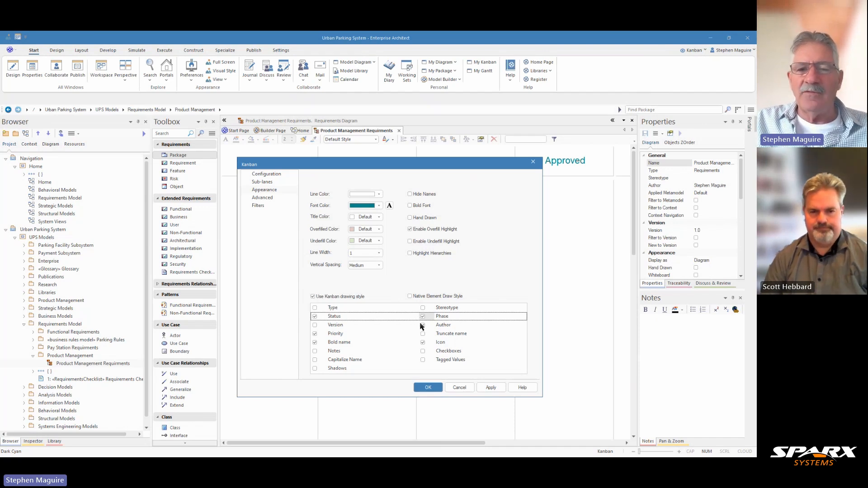
left_click(428, 387)
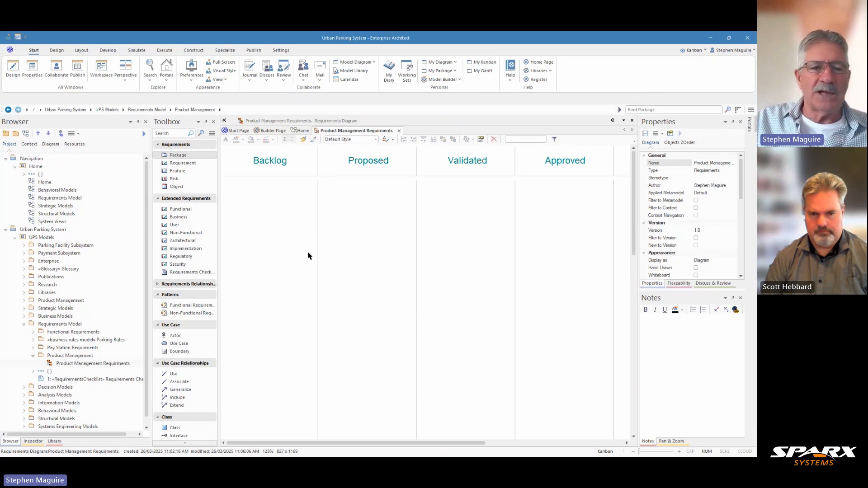
Step: Add the DPMS-007-Time Display requirement from the Functional Requirements package to the Kanban diagram as a link
scroll(147, 235, "down", 1)
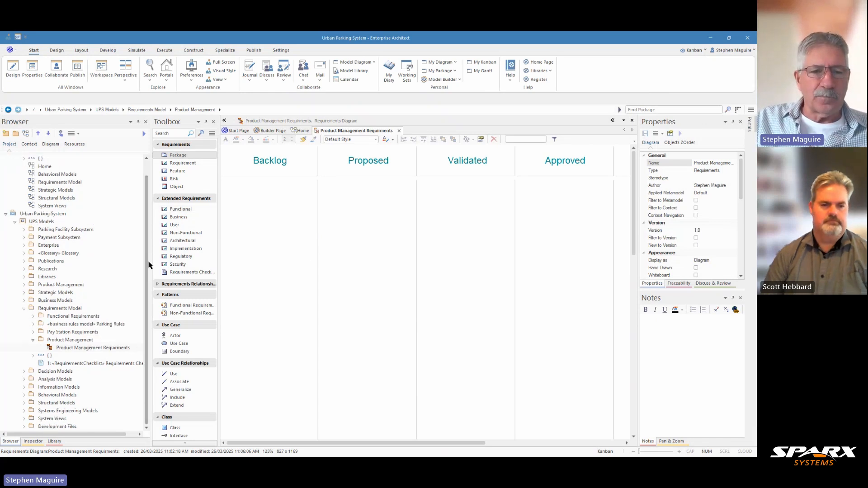
left_click(71, 319)
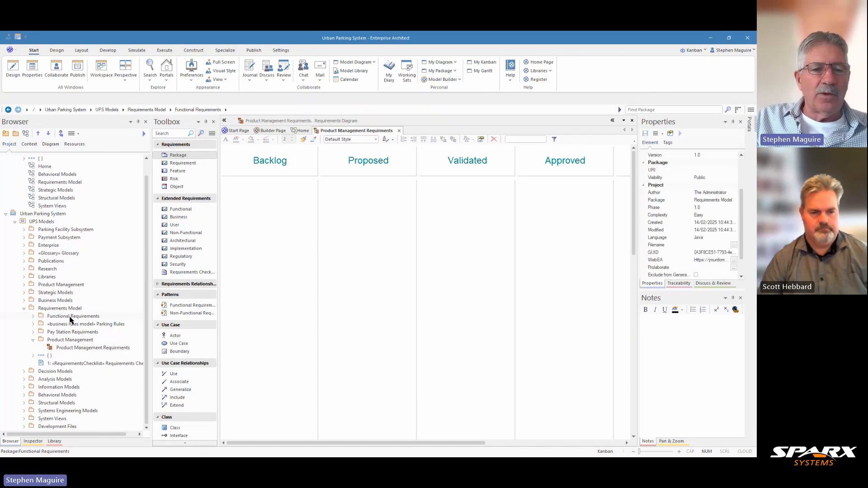
left_click(33, 318)
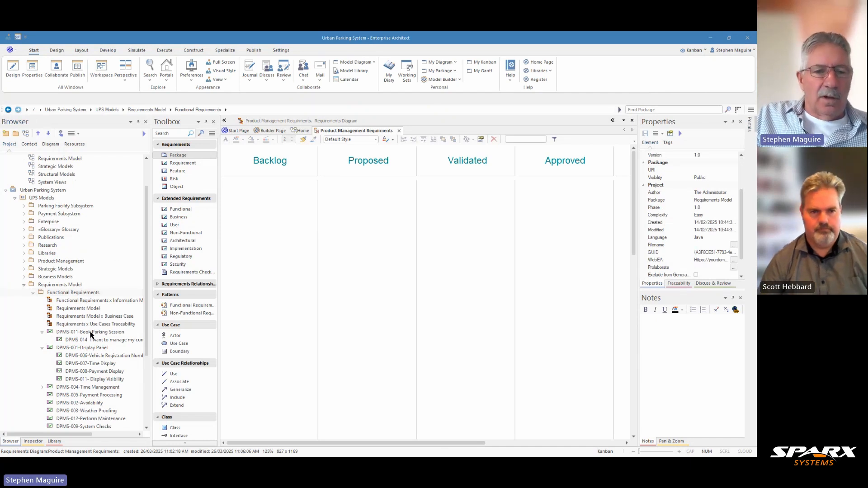
left_click(96, 372)
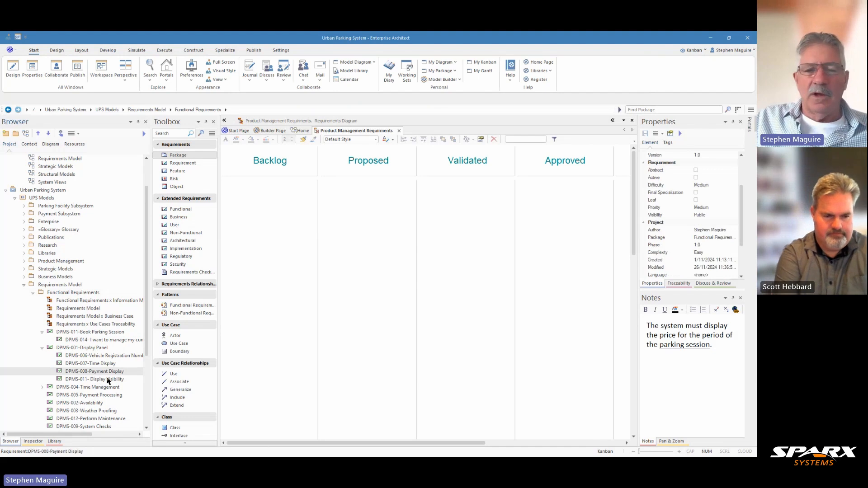
left_click(106, 364)
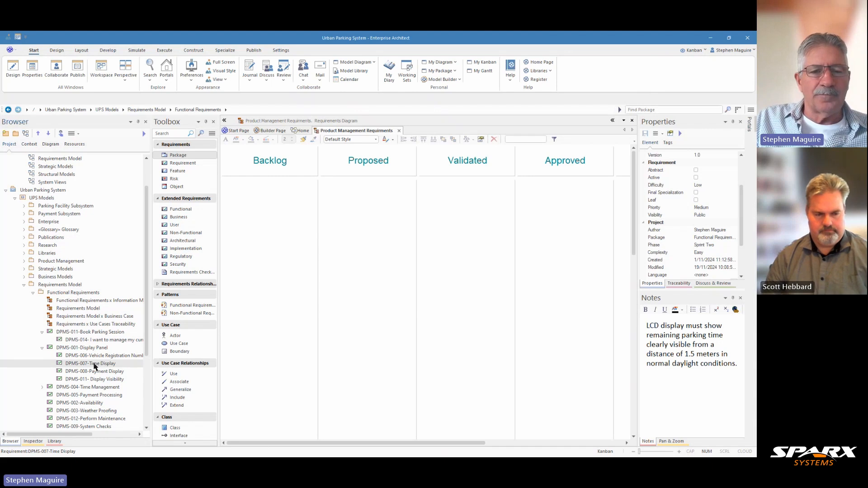
left_click_drag(94, 366, 342, 257)
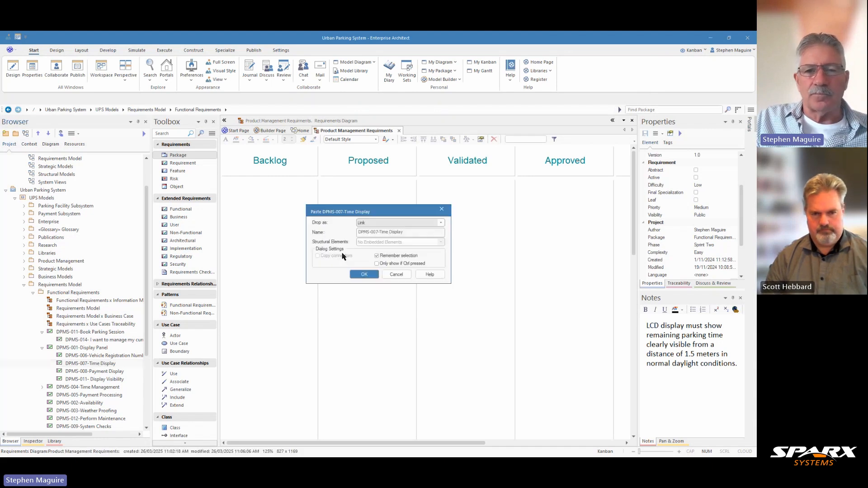
left_click(364, 274)
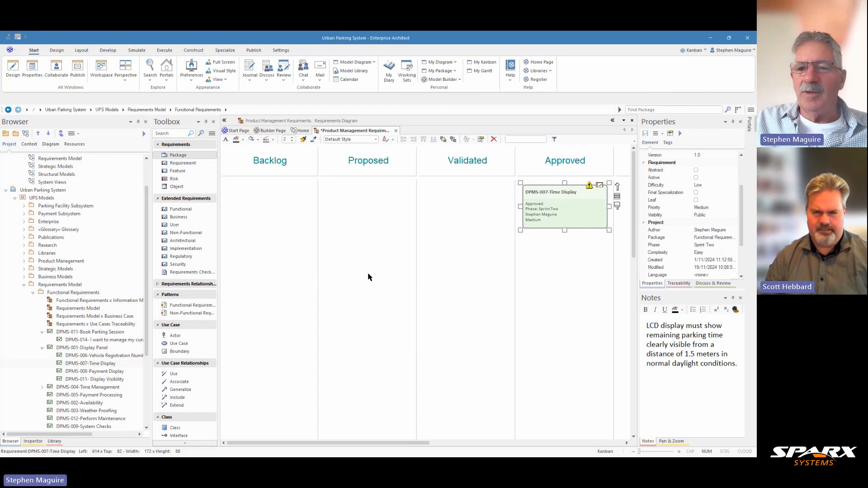
Step: Move the DPMS-007-Time Display card to the Proposed lane, check its Status property, and move it on to Backlog
mouse_move(418, 442)
left_mouse_down()
mouse_move(459, 445)
mouse_move(419, 446)
left_mouse_up()
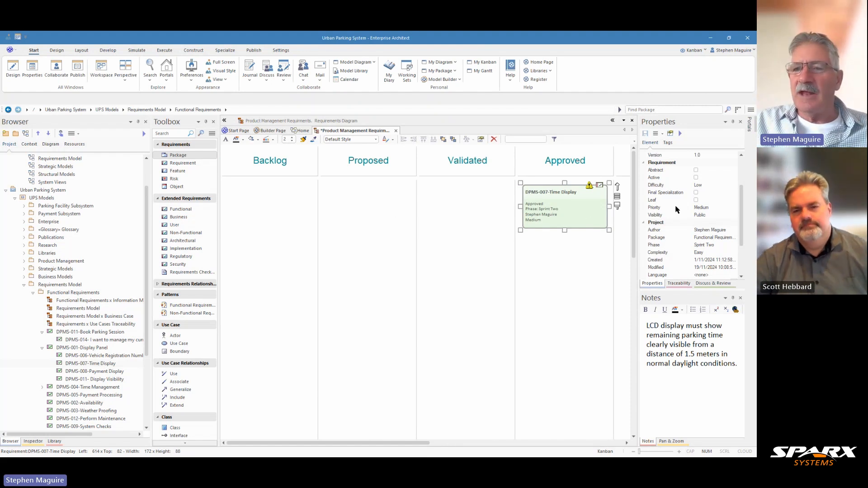
left_click_drag(741, 212, 746, 178)
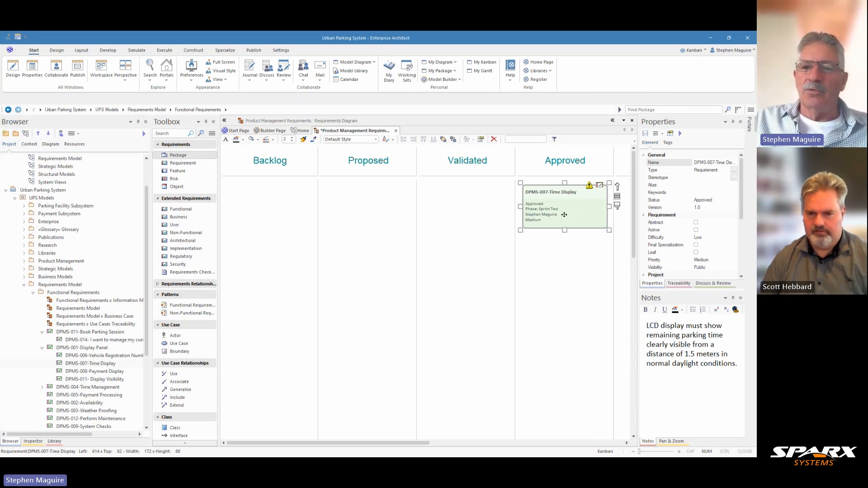
mouse_move(564, 214)
left_mouse_down()
mouse_move(374, 227)
mouse_move(362, 218)
left_mouse_up()
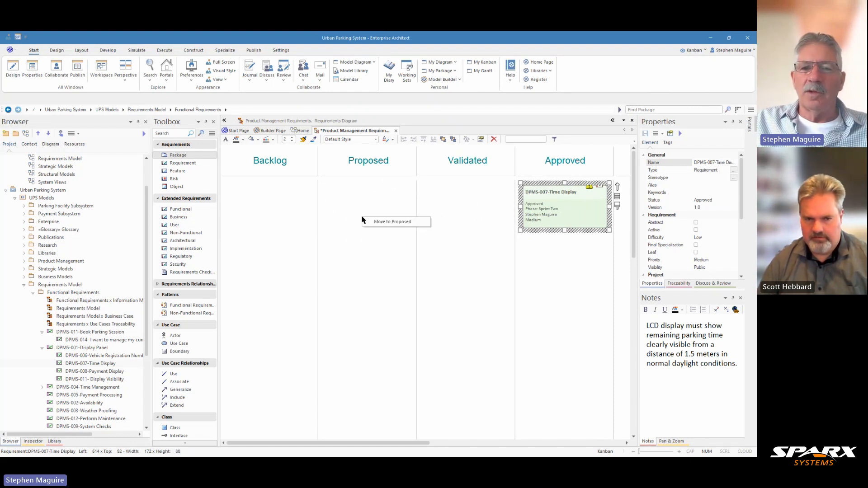
left_click(392, 222)
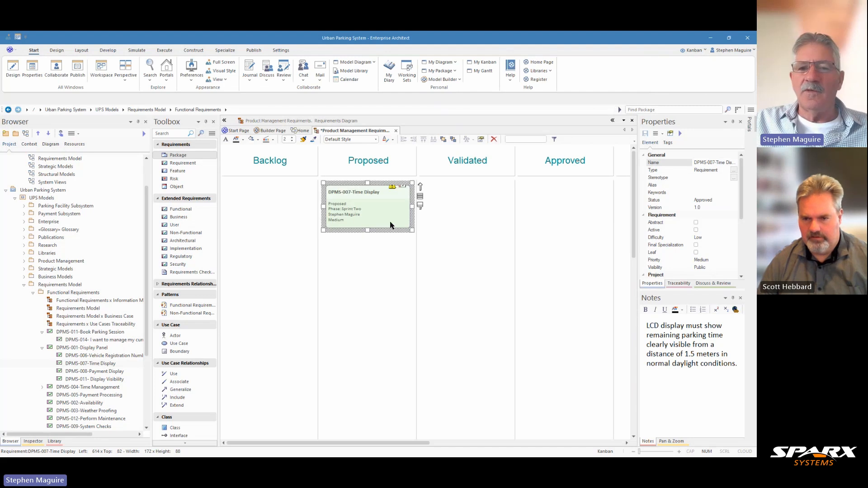
left_click(714, 200)
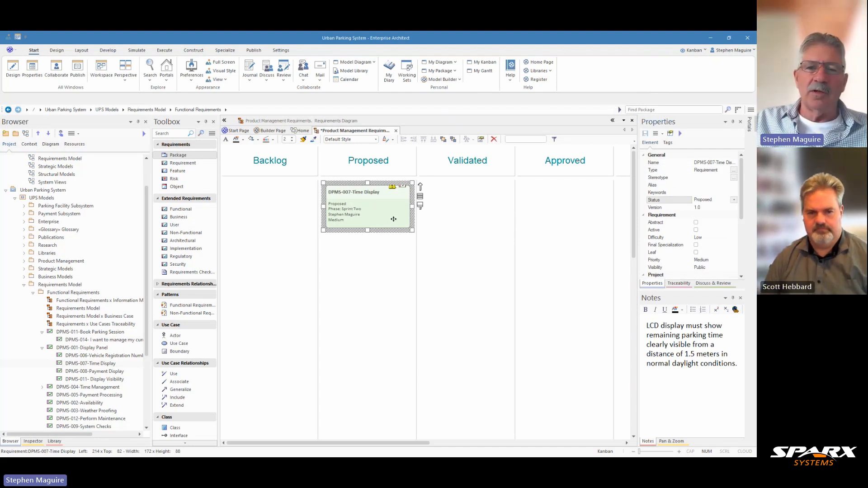
left_click_drag(384, 211, 280, 217)
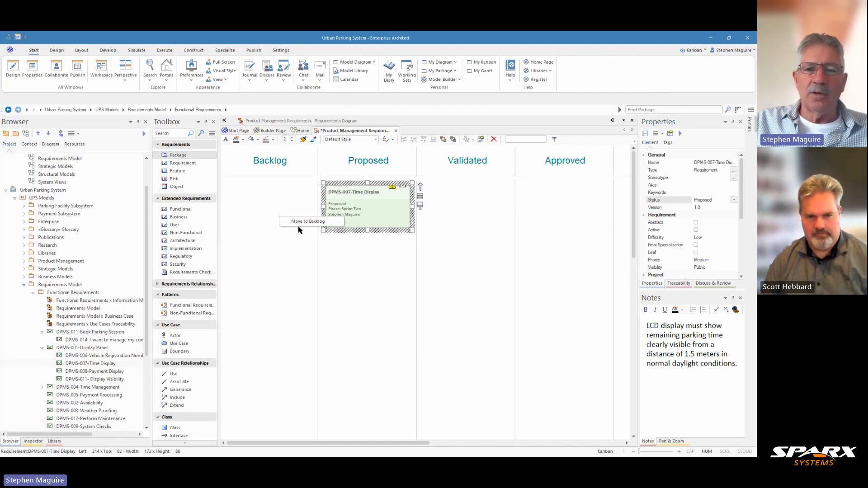
left_click(310, 223)
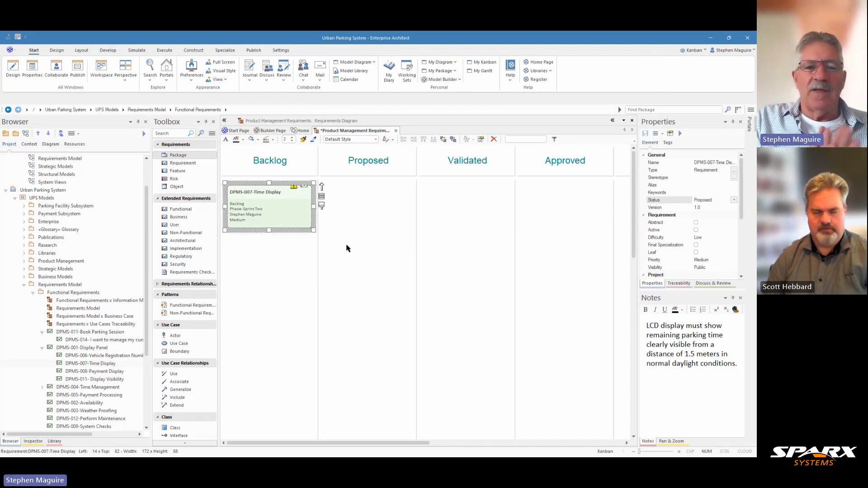
Step: Add the DPMS-008-Payment Display requirement from the Functional Requirements package to the Kanban diagram
left_click(111, 372)
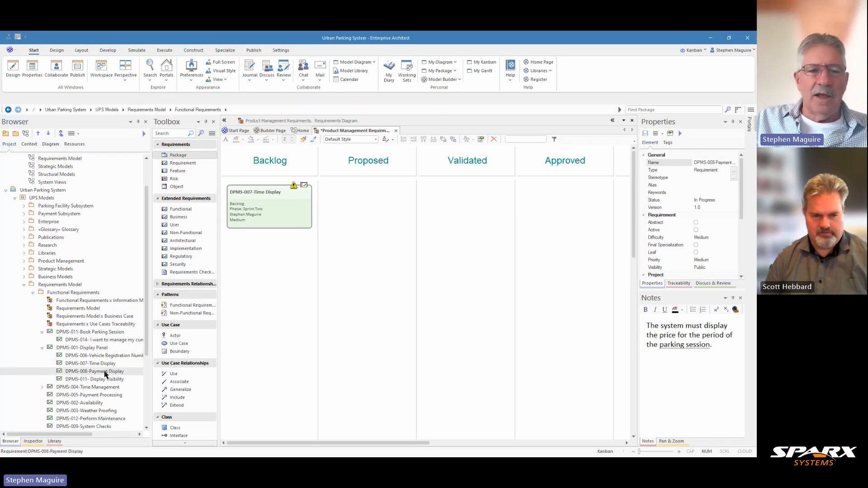
left_click_drag(104, 373, 352, 209)
left_click(369, 274)
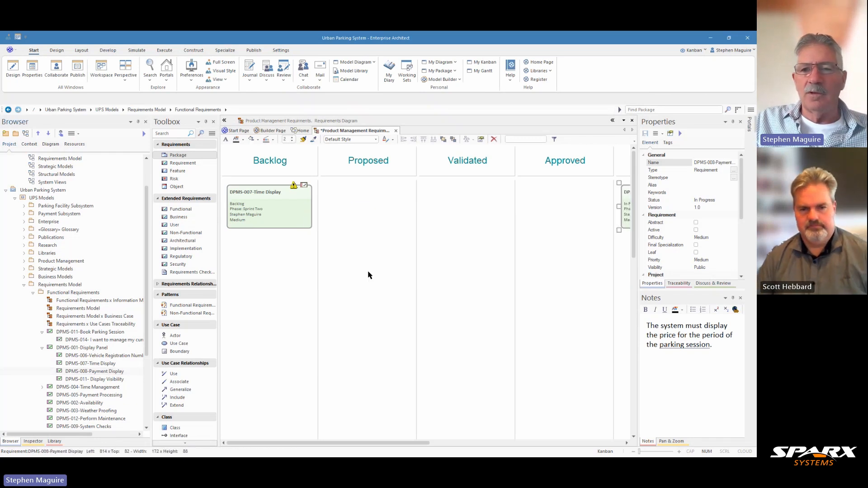
mouse_move(353, 443)
left_mouse_down()
mouse_move(444, 441)
mouse_move(349, 445)
left_mouse_up()
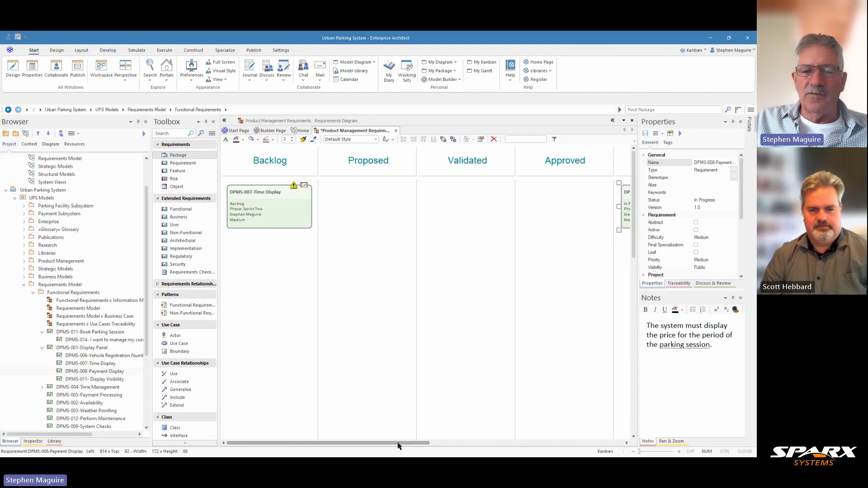
mouse_move(399, 444)
left_mouse_down()
mouse_move(421, 446)
mouse_move(398, 446)
left_mouse_up()
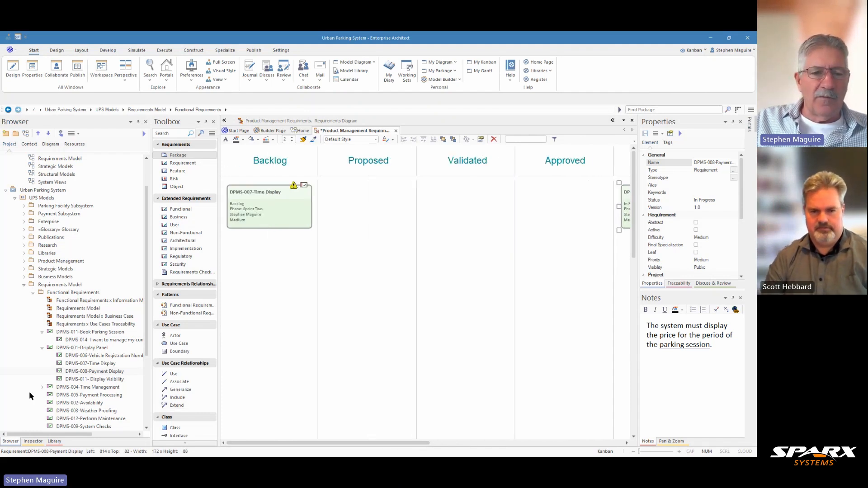
Step: Add the DPMS-002-Availability requirement from the Functional Requirements package to the Proposed lane of the Kanban diagram as a link
left_click(92, 403)
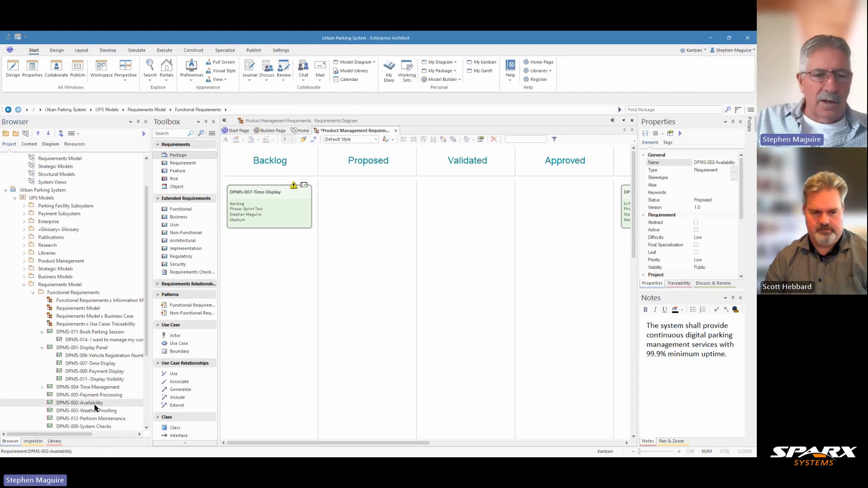
left_click_drag(89, 407, 366, 229)
left_click(364, 274)
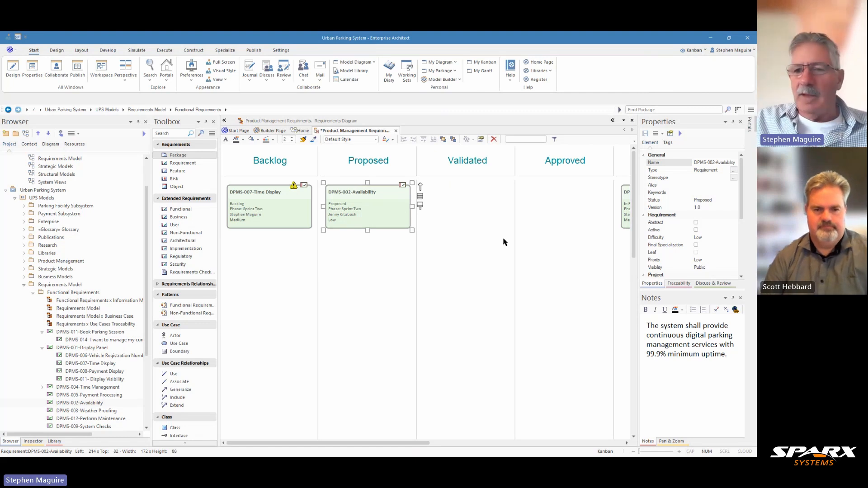
Step: Widen the properties display and review the requirement and project properties of the DPMS-002-Availability and DPMS-007-Time Display cards
left_click_drag(743, 195, 748, 238)
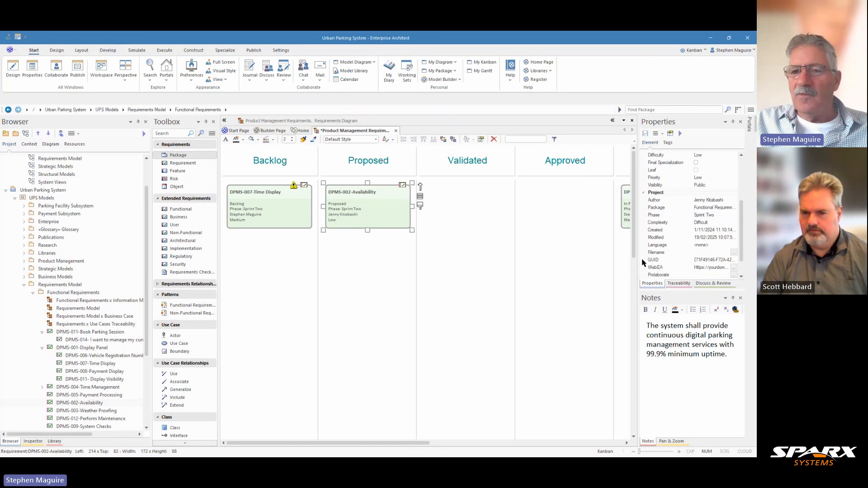
left_click_drag(638, 260, 564, 259)
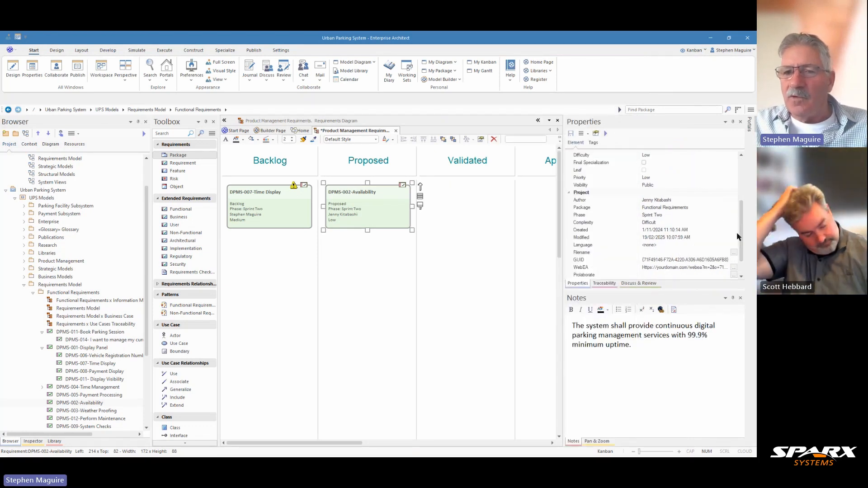
scroll(740, 211, "up", 3)
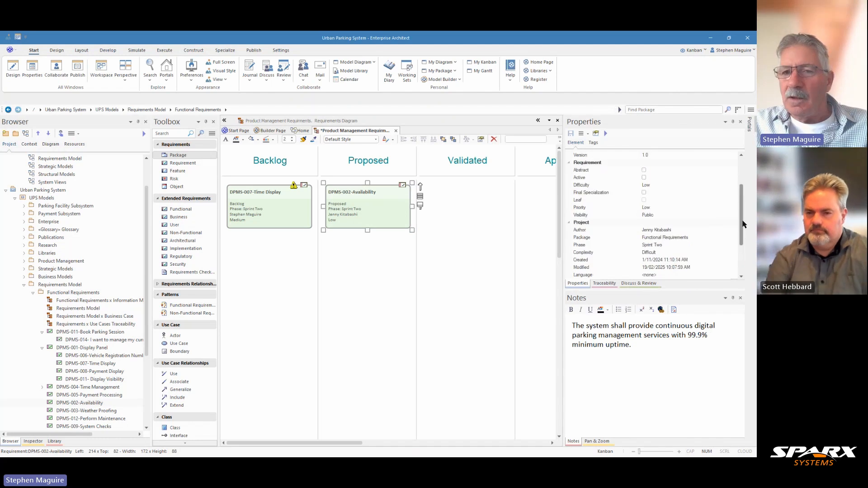
scroll(739, 210, "up", 2)
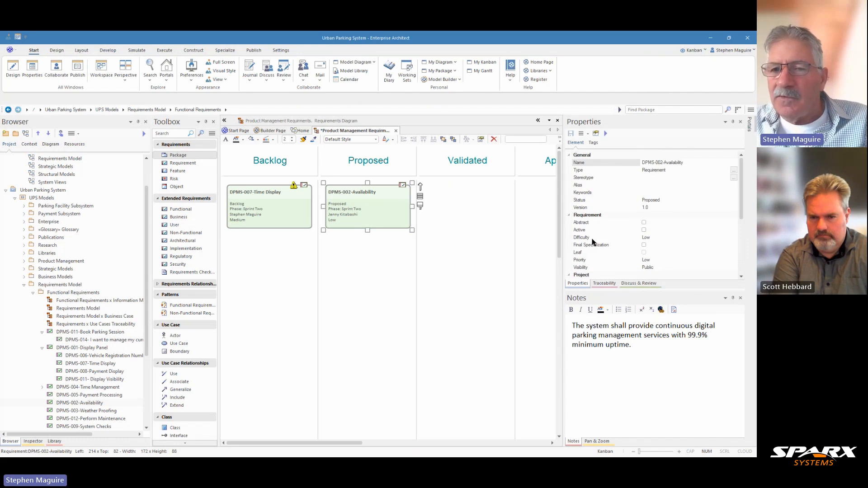
scroll(641, 238, "down", 1)
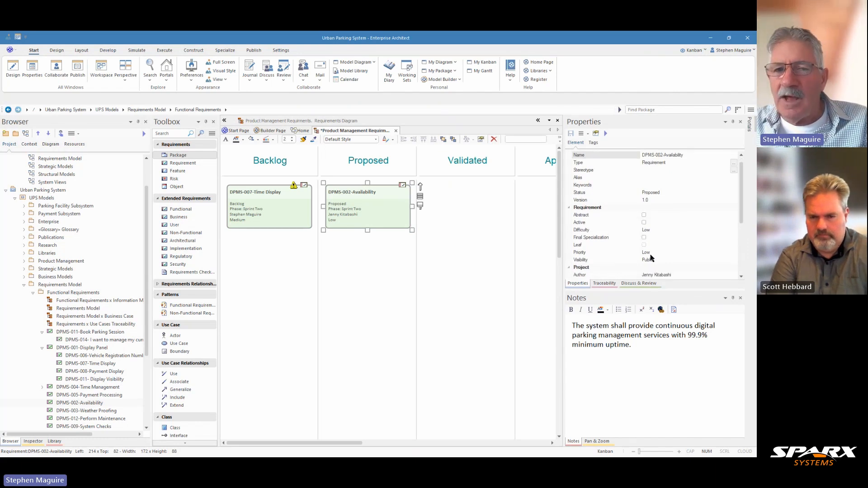
left_click(296, 203)
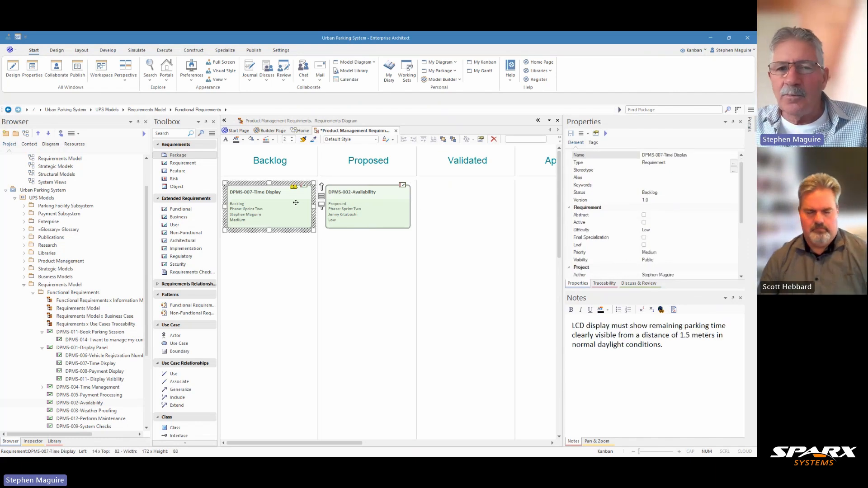
left_click(377, 212)
Step: Set the Priority of the DPMS-008-Payment Display card in the In Progress lane to High
left_click_drag(349, 442, 421, 442)
left_click(478, 212)
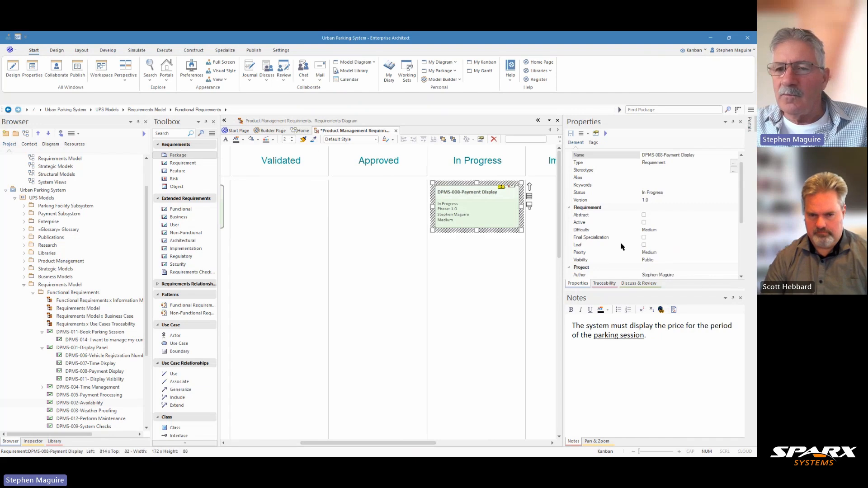
left_click(674, 252)
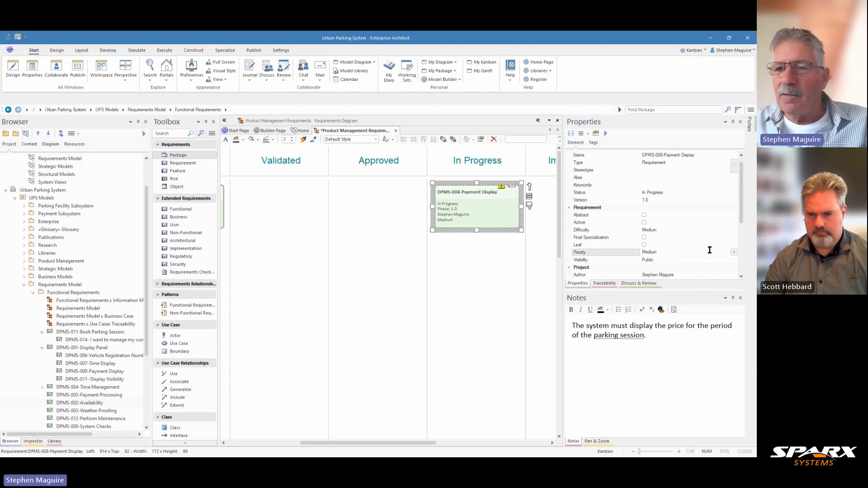
left_click(733, 252)
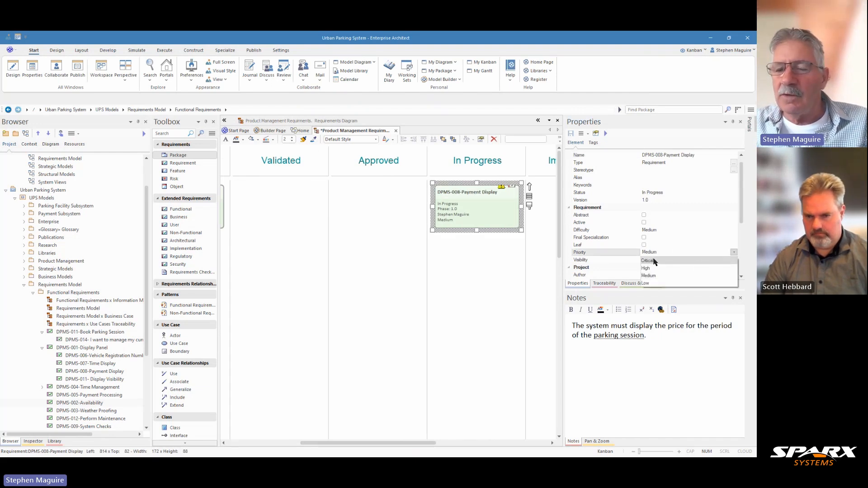
left_click(648, 268)
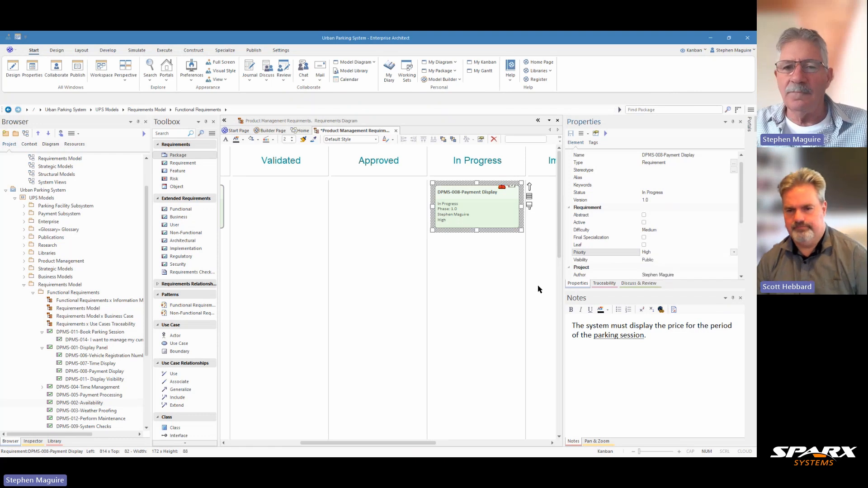
left_click(488, 253)
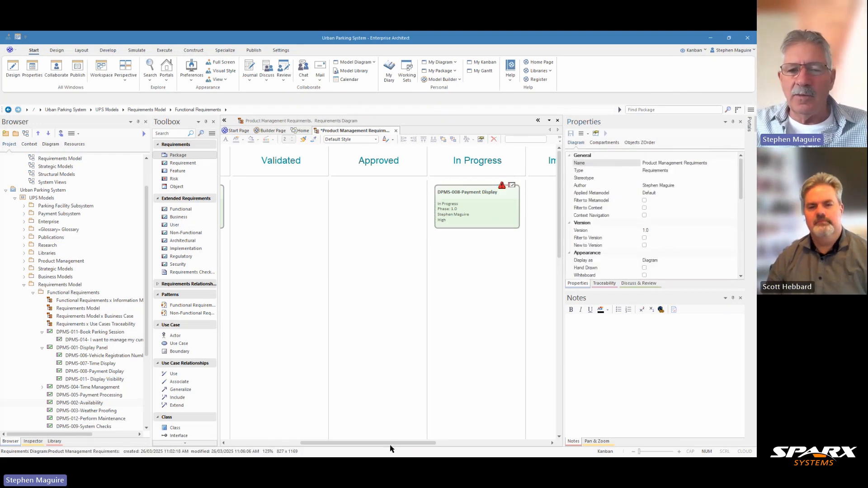
Step: Compare the Difficulty and Priority properties of the DPMS-002-Availability and DPMS-007-Time Display cards
left_click_drag(391, 449, 326, 446)
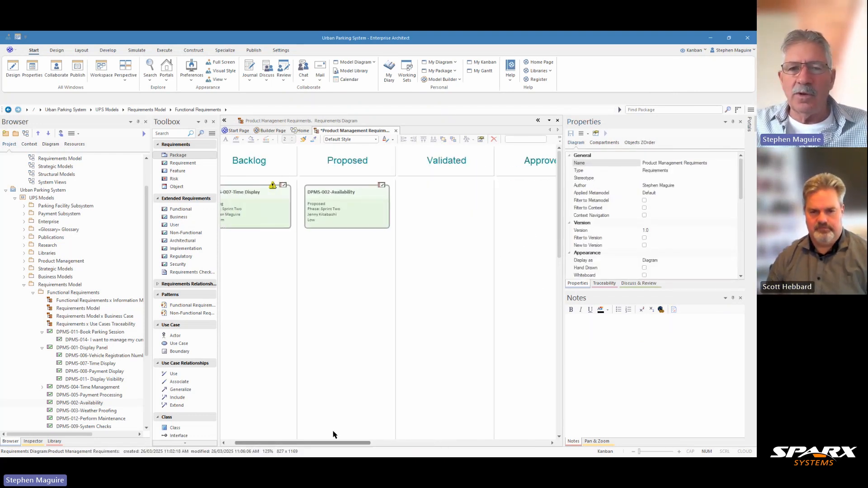
left_click(360, 218)
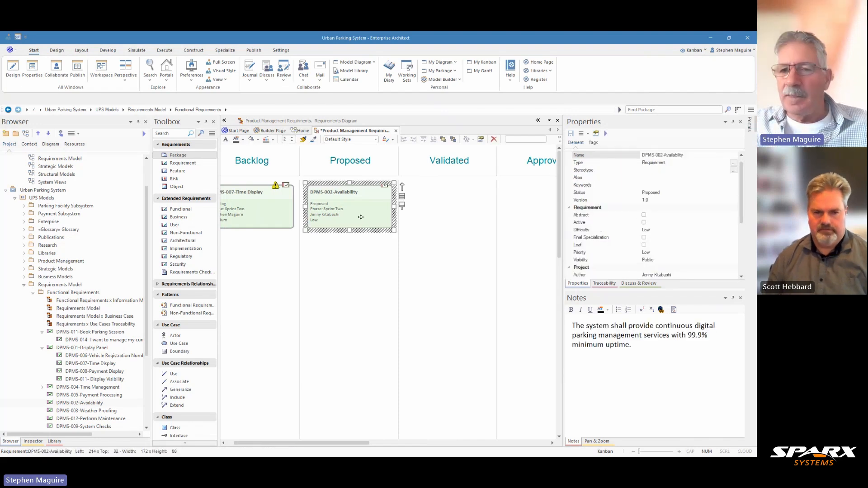
left_click(281, 214)
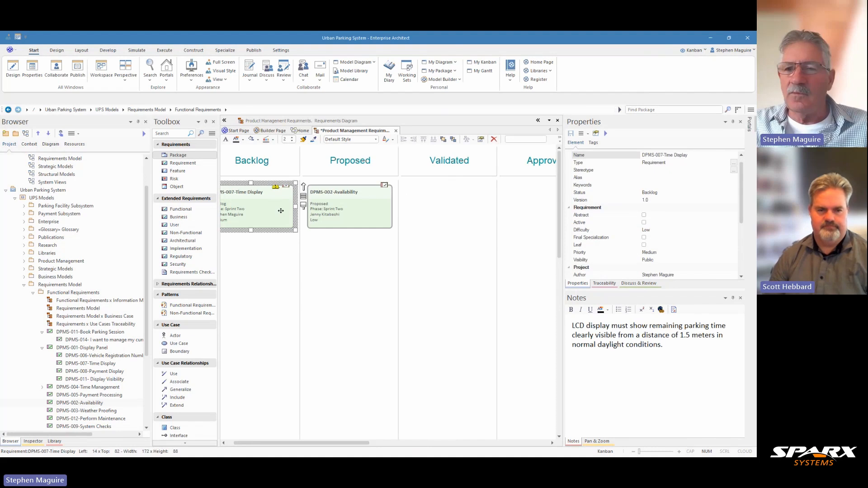
left_click(342, 215)
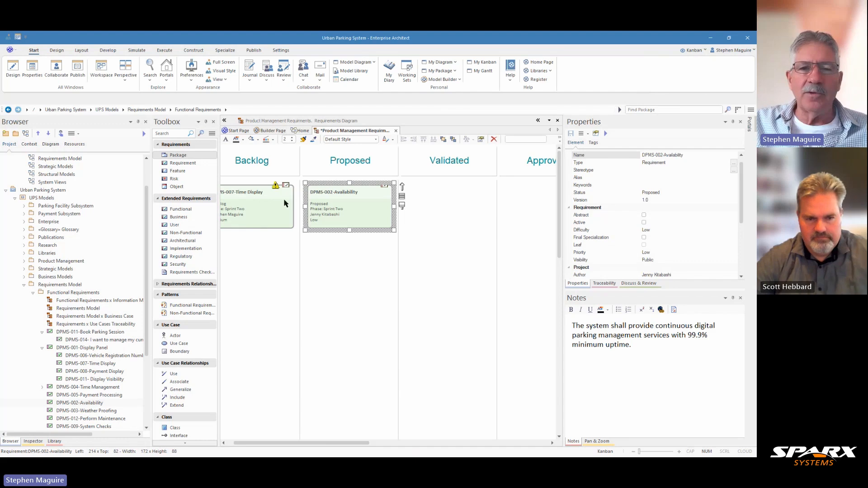
left_click_drag(327, 443, 319, 447)
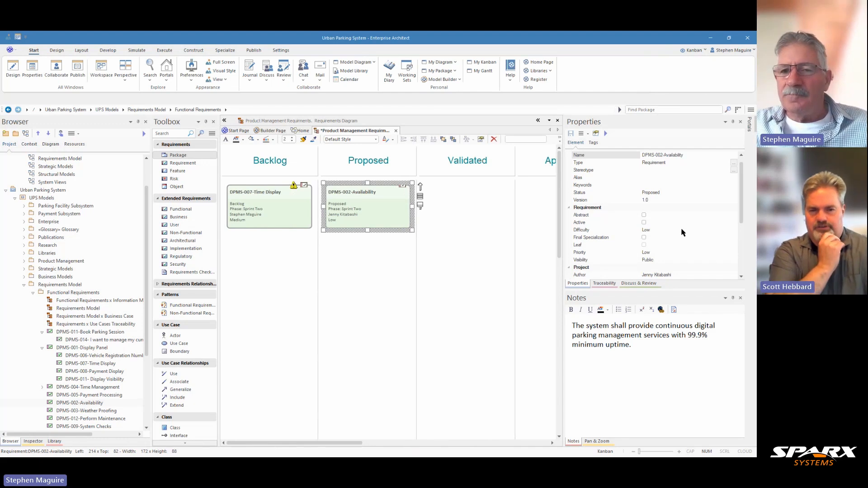
left_click(655, 230)
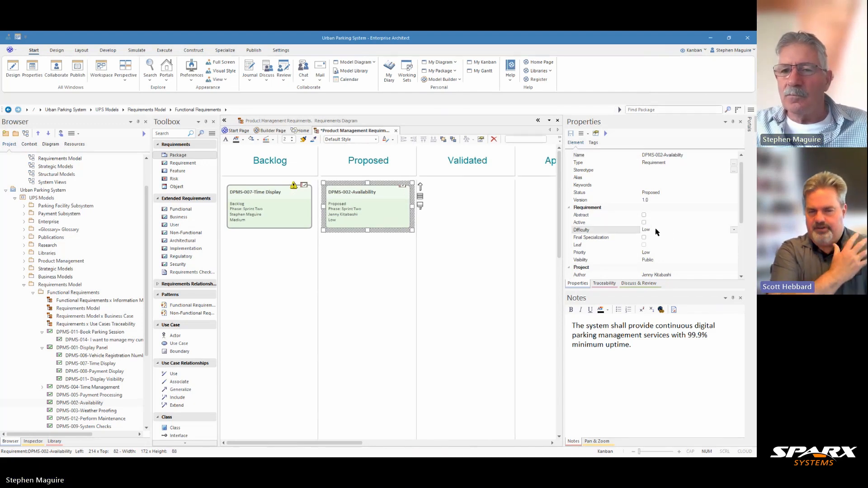
left_click(733, 232)
left_click(733, 231)
left_click(305, 208)
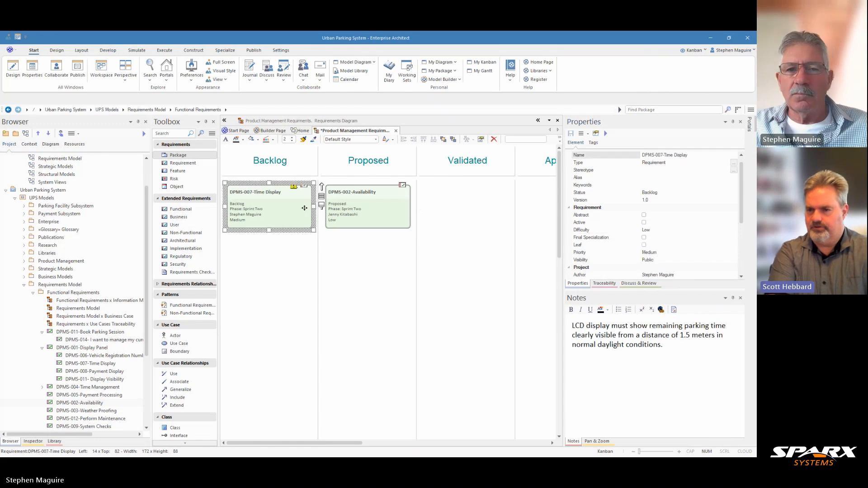
Step: Set the DPMS-002-Availability card's Difficulty to High and check the properties of the DPMS-007-Time Display and DPMS-008-Payment Display cards
left_click(349, 203)
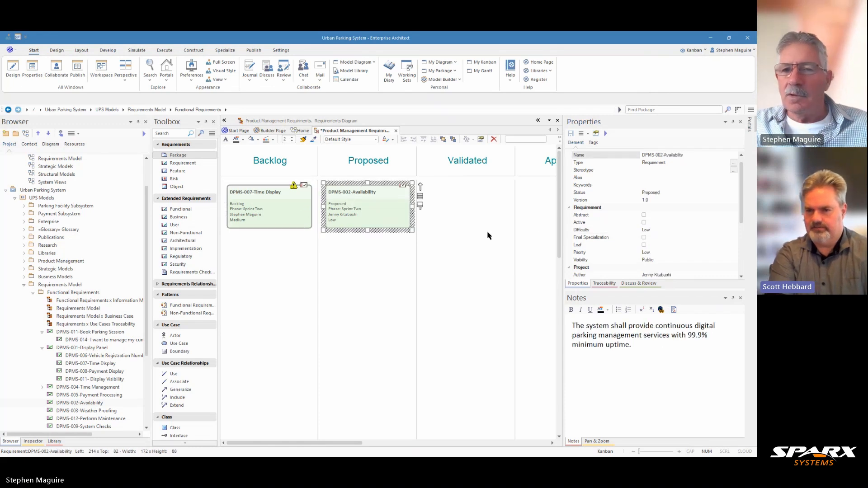
left_click(673, 227)
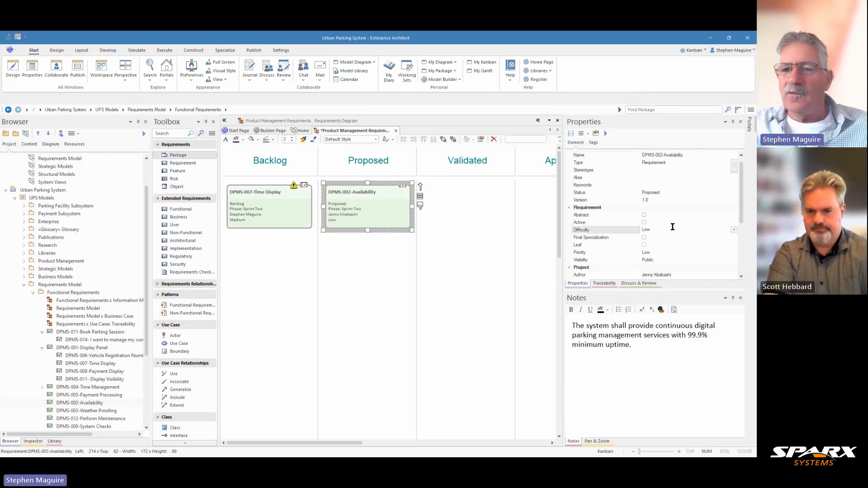
left_click(734, 230)
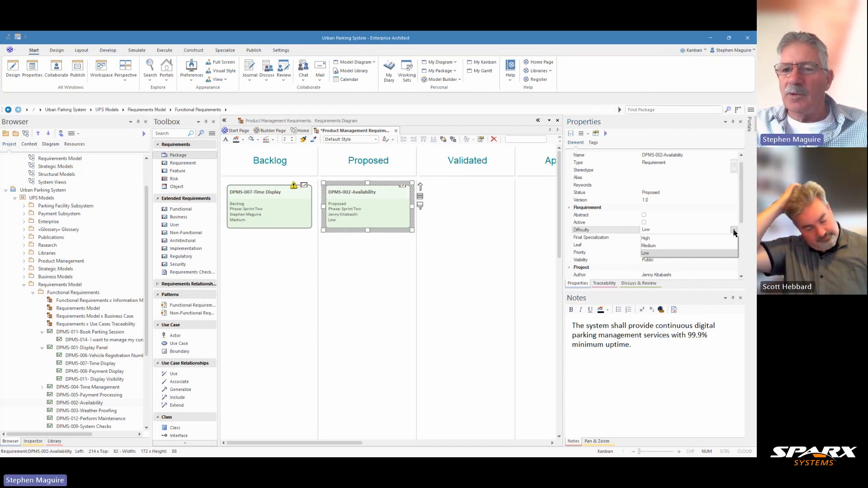
left_click(653, 238)
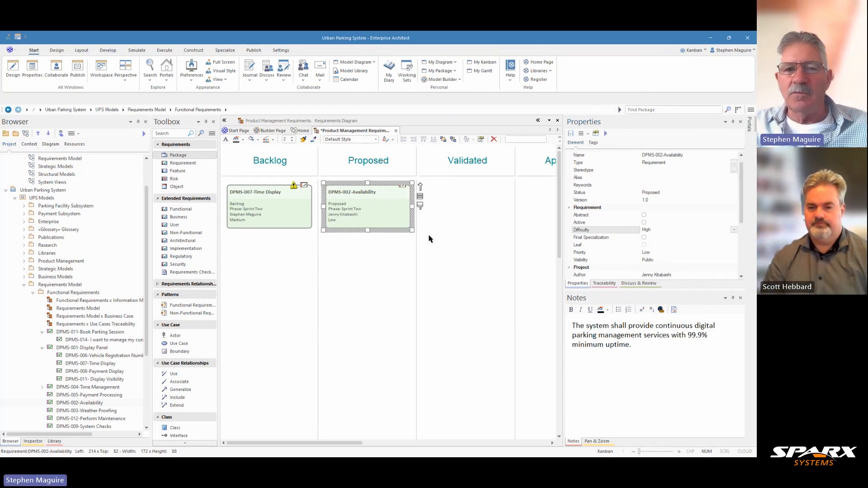
left_click(297, 220)
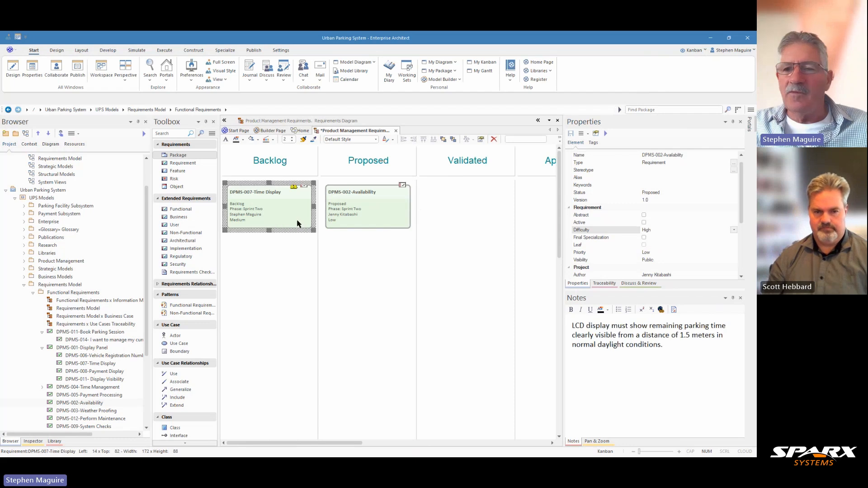
left_click_drag(339, 443, 420, 442)
left_click(449, 217)
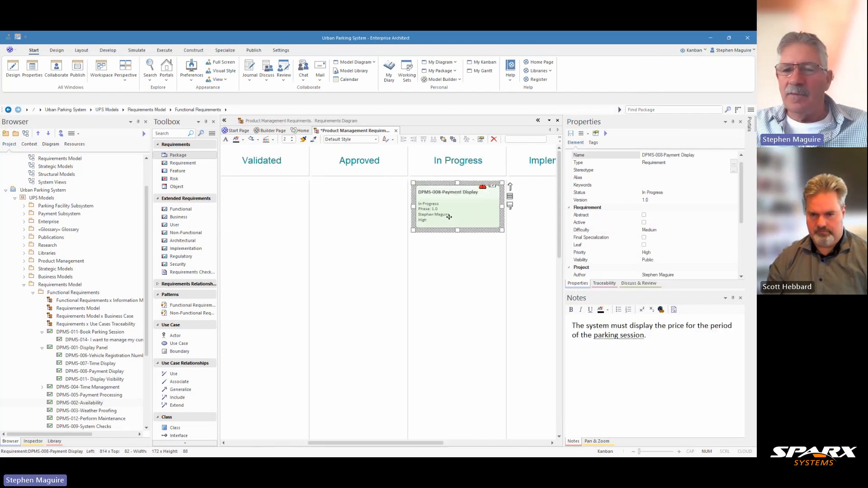
left_click_drag(413, 442, 332, 451)
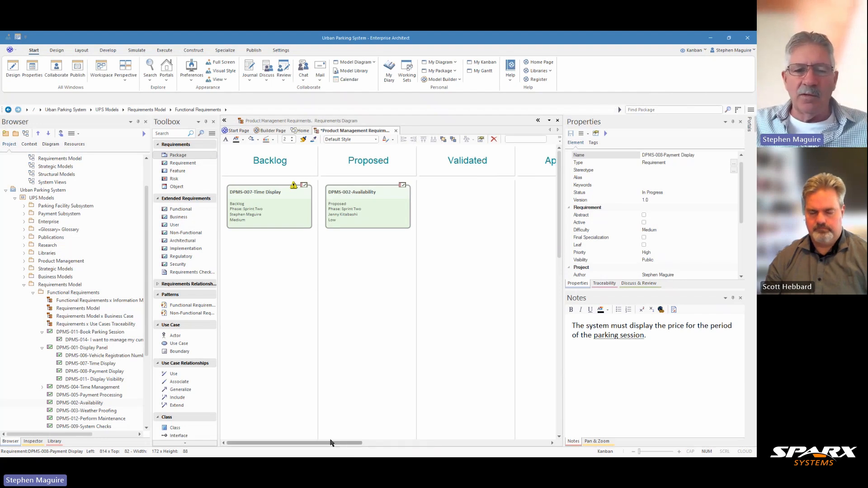
Step: Add a Diagram Legend from the Common Elements and place it in the empty area just beyond the Implemented lane
left_click_drag(330, 444, 462, 431)
scroll(199, 299, "down", 9)
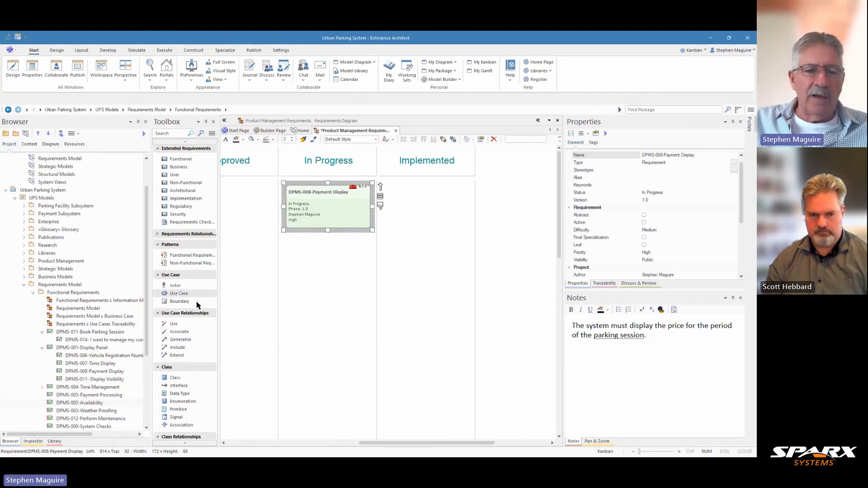
scroll(189, 407, "down", 4)
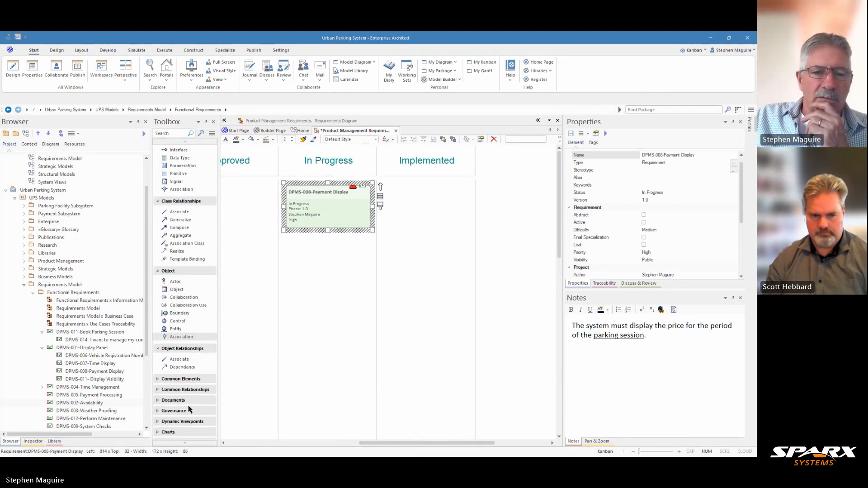
left_click(162, 380)
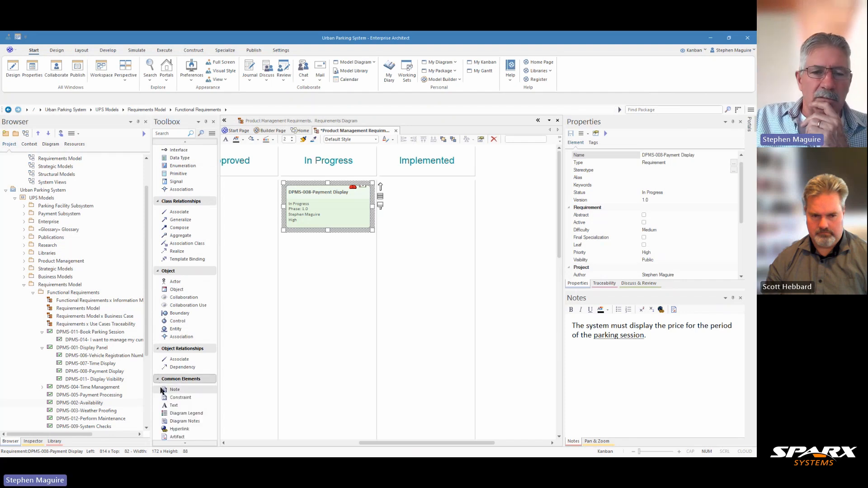
left_click(176, 416)
left_click(522, 184)
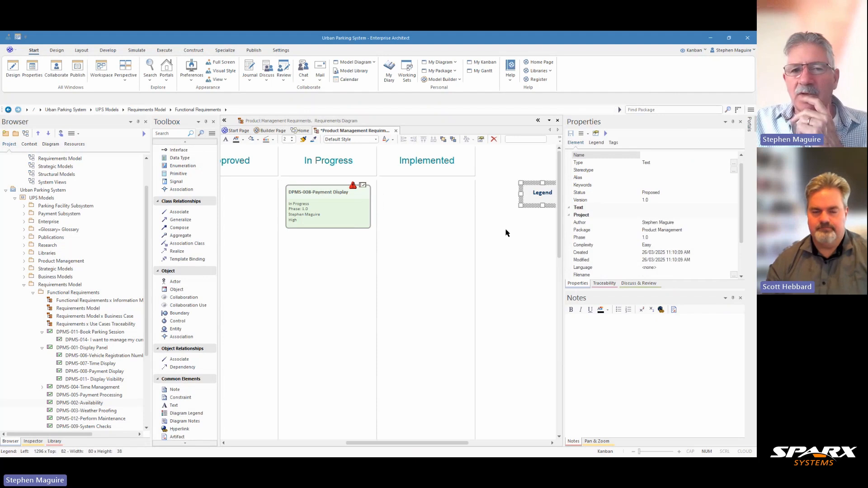
left_click_drag(535, 197, 506, 197)
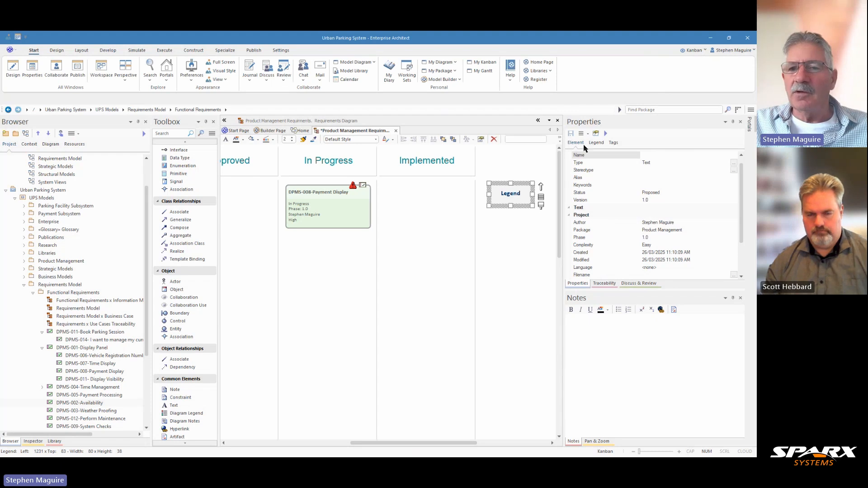
Step: Set the diagram legend's element filter to Element.Difficulty
left_click(597, 143)
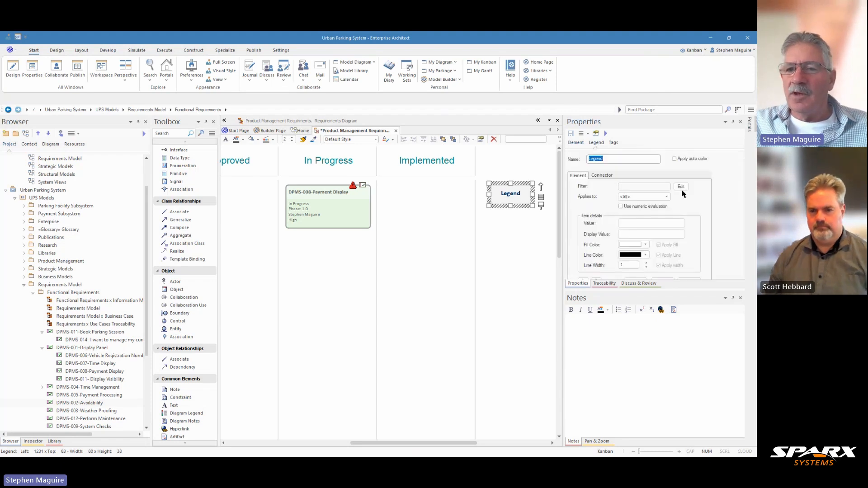
left_click(666, 198)
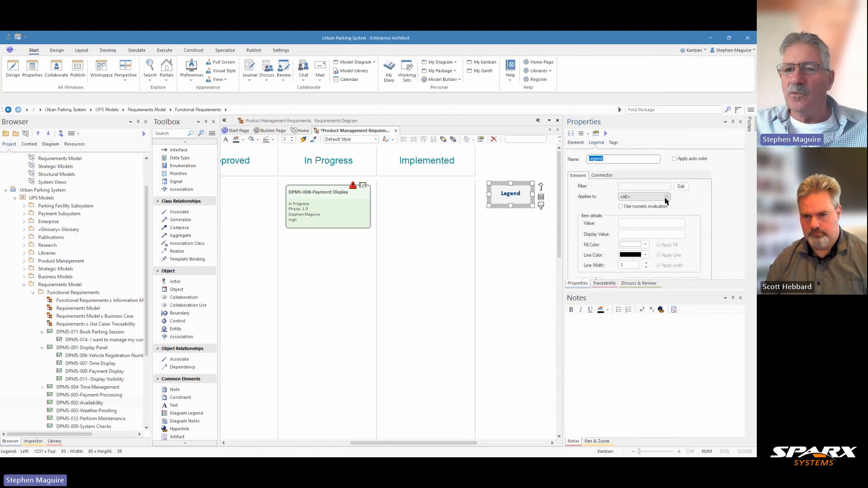
left_click(666, 200)
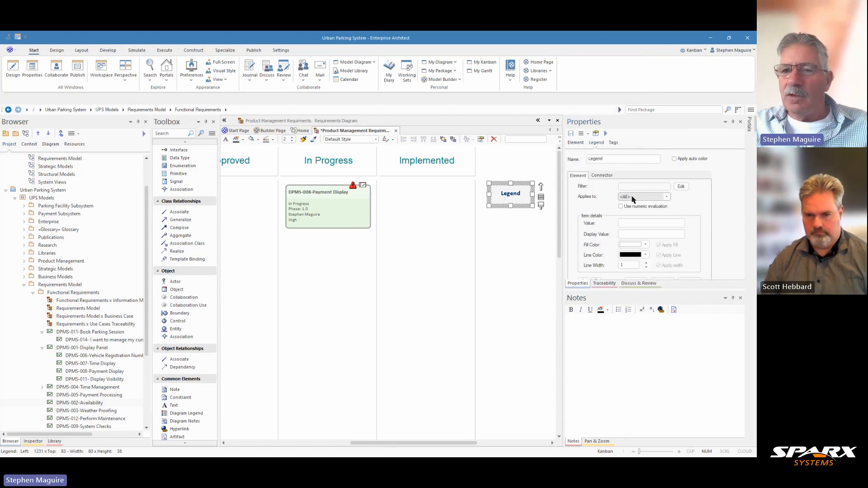
left_click(682, 188)
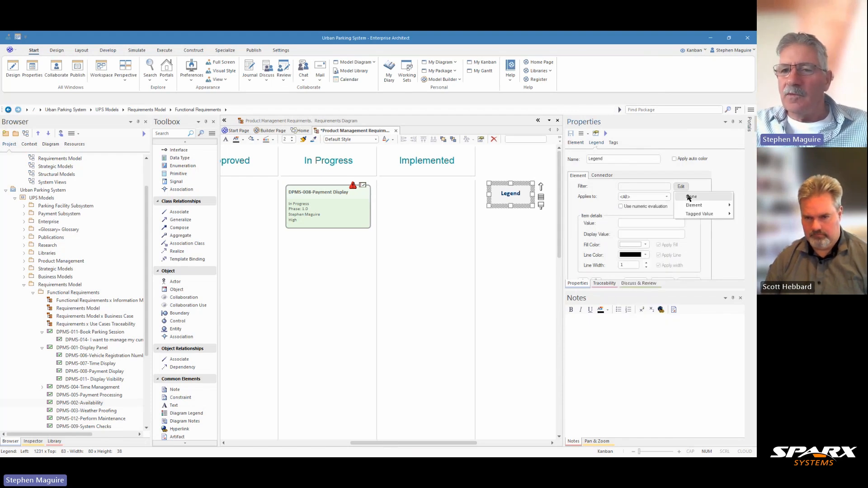
mouse_move(695, 208)
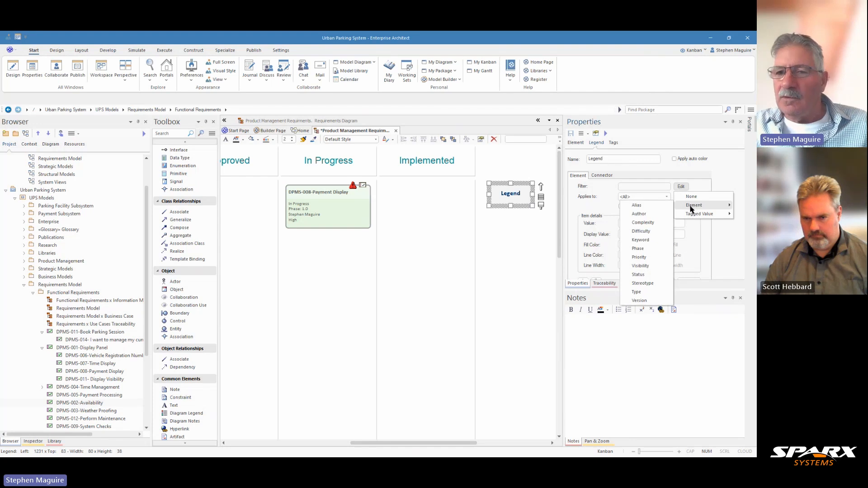
left_click(641, 231)
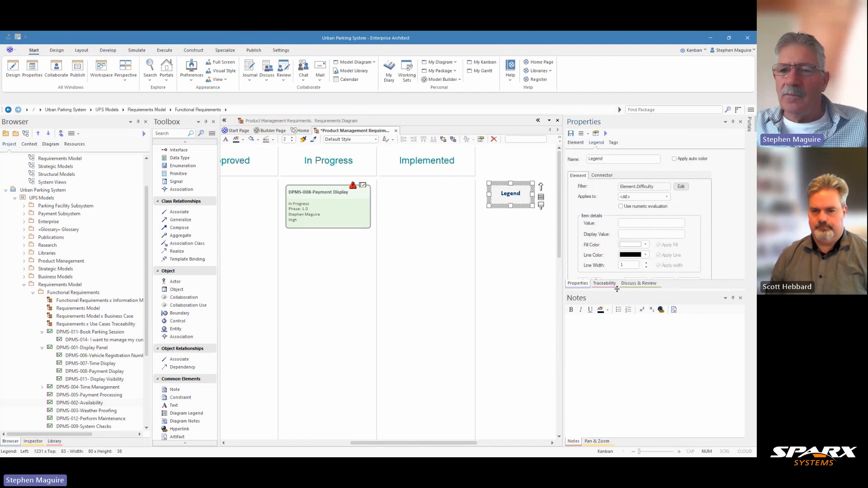
Step: Enlarge the legend properties area and enter Low as the value of the first legend item
left_click_drag(617, 289, 617, 335)
left_click(637, 223)
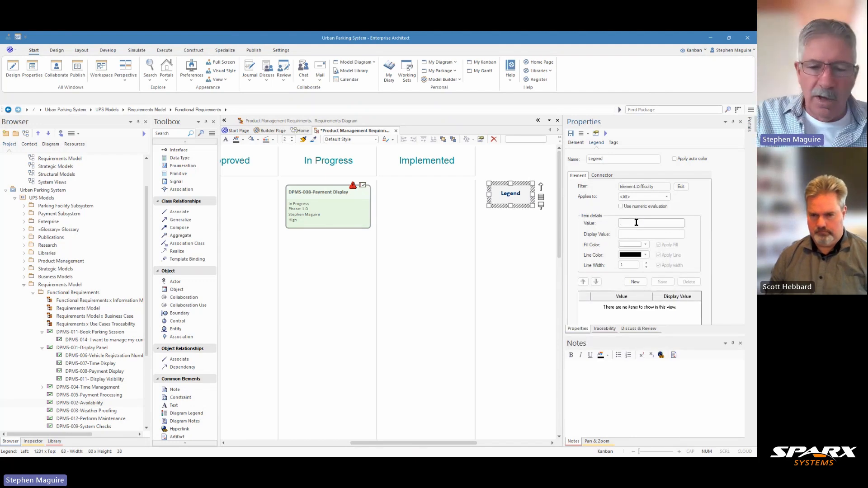
type("LO")
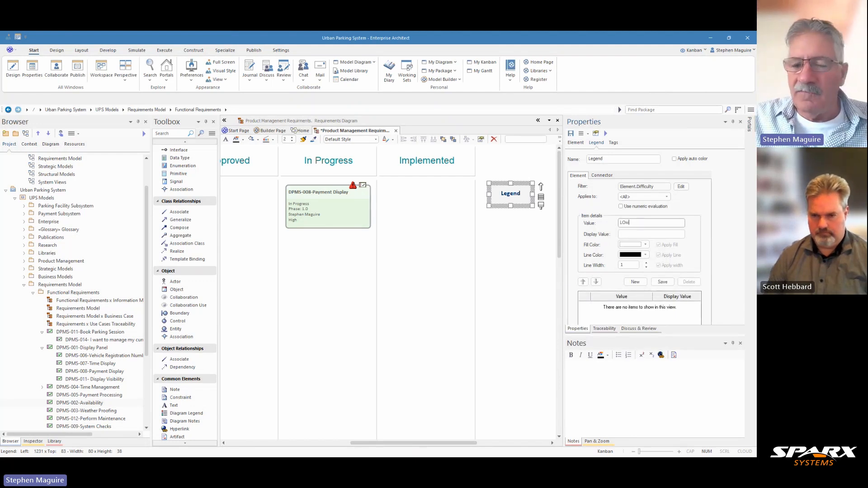
key("BackSpace")
type("o")
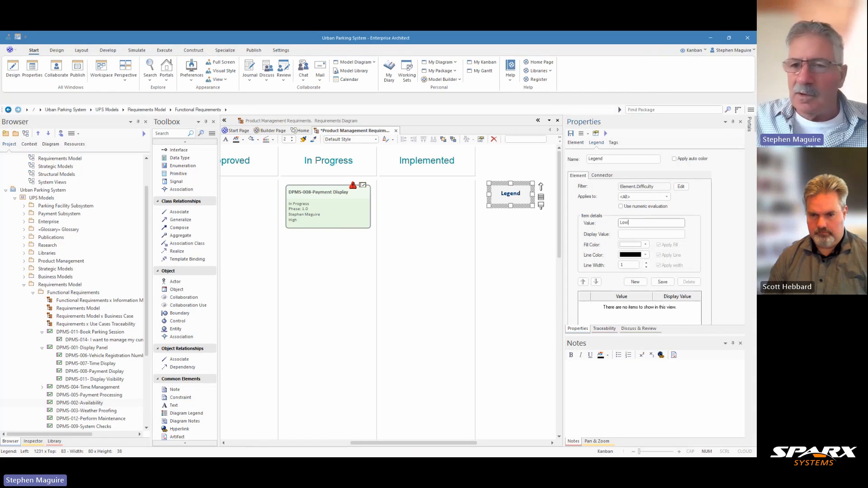
type("w")
left_click(651, 235)
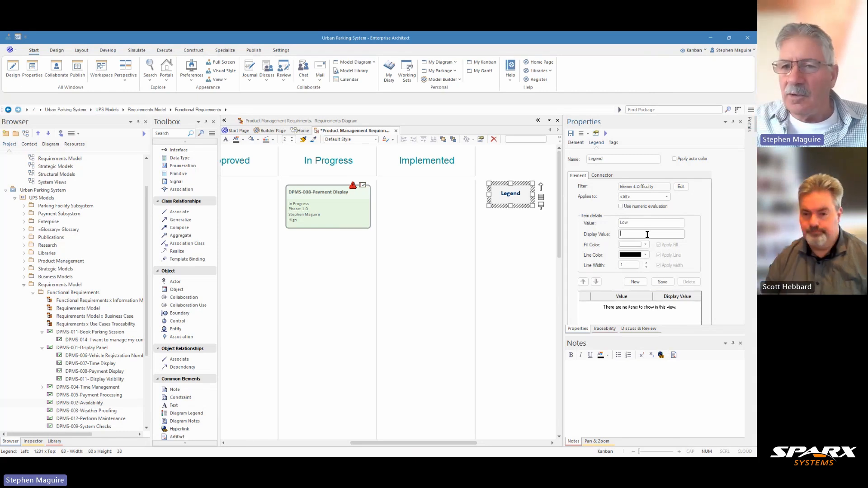
Step: Give the Low legend item a custom light green fill color and save the item
left_click(644, 245)
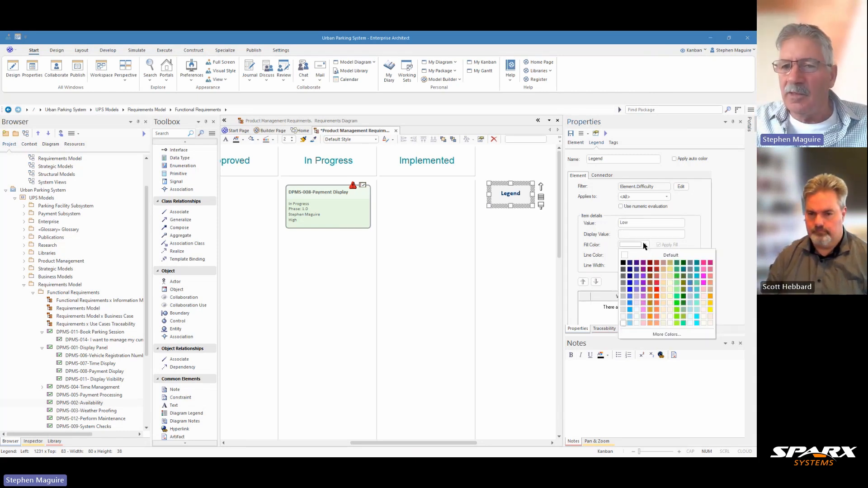
left_click(678, 290)
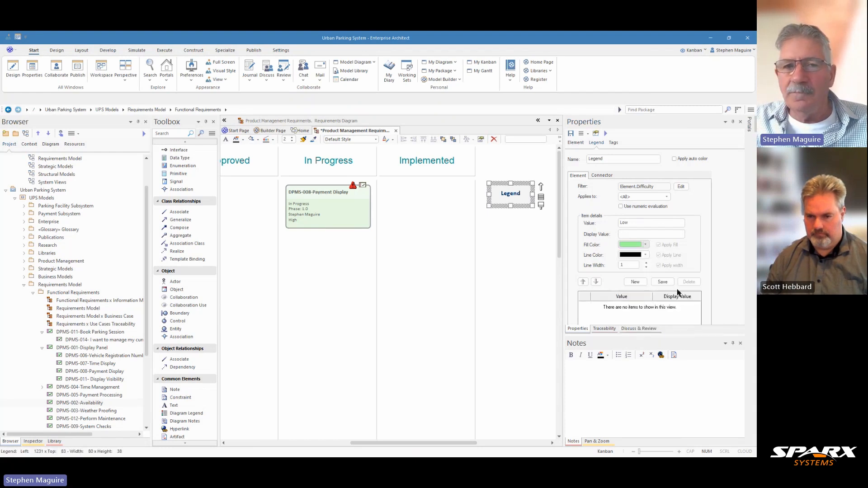
left_click(646, 245)
left_click(655, 342)
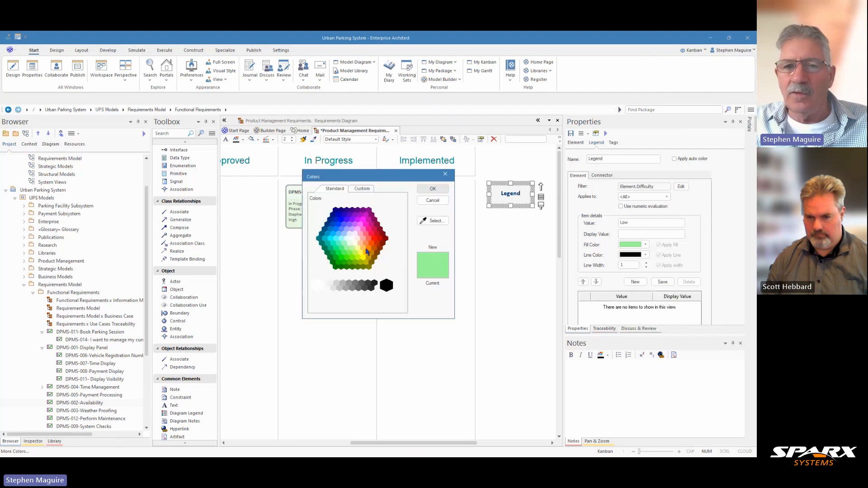
left_click(362, 190)
left_click_drag(393, 219, 393, 210)
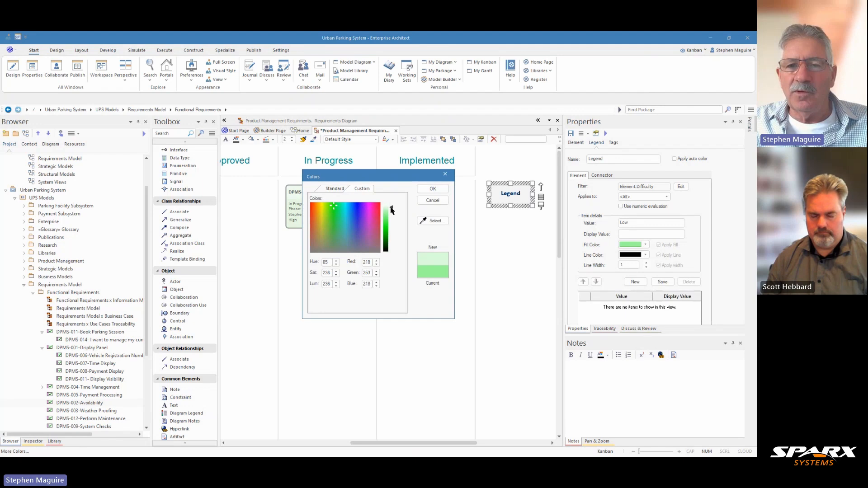
left_click(433, 189)
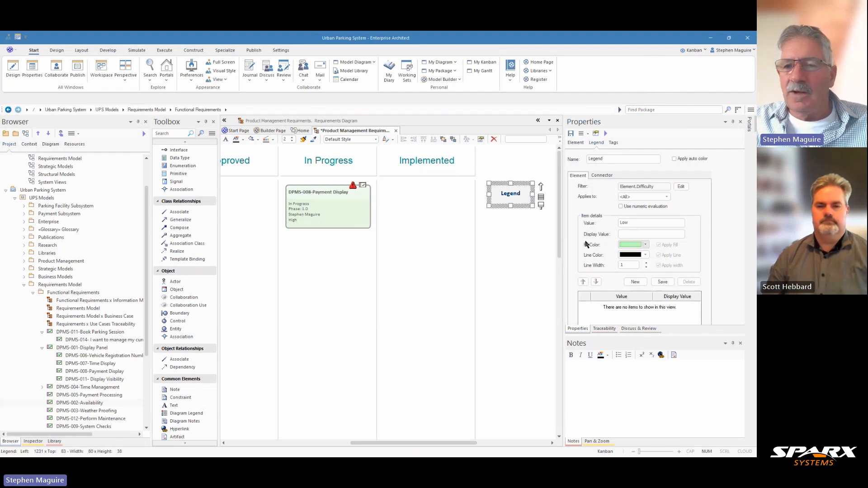
left_click(662, 281)
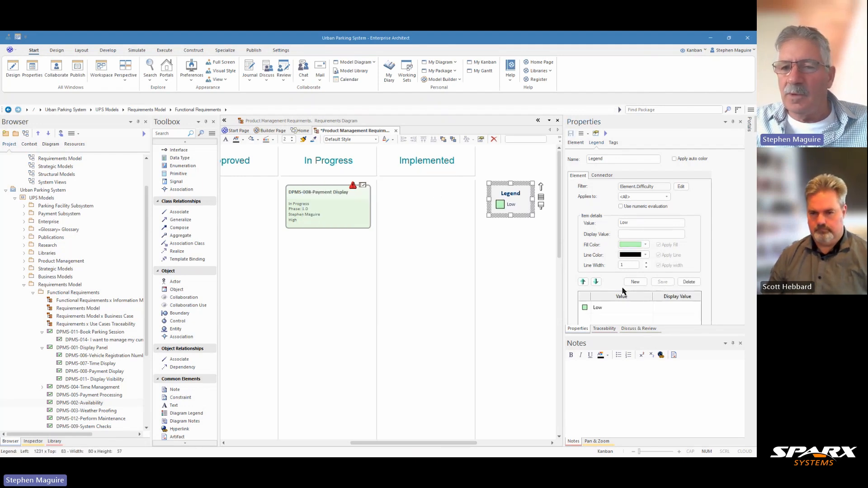
Step: Add a legend item with the value Medium and an amber-yellow fill color, and save it
left_click(635, 282)
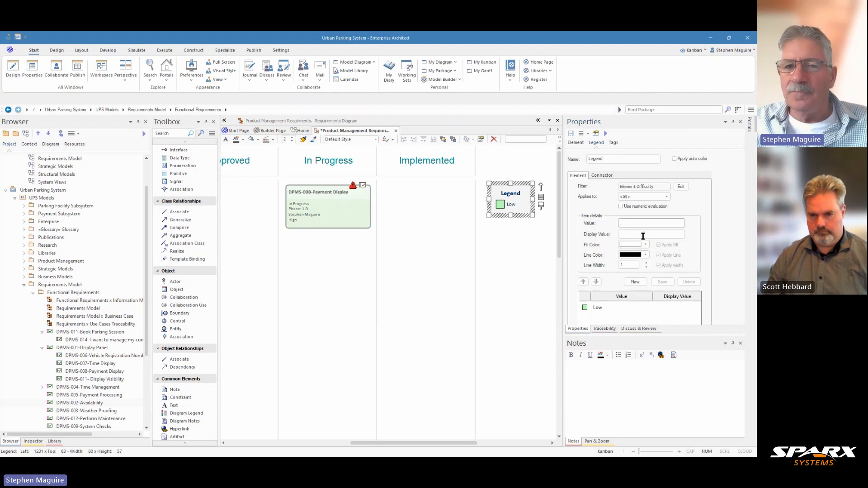
type("Medium")
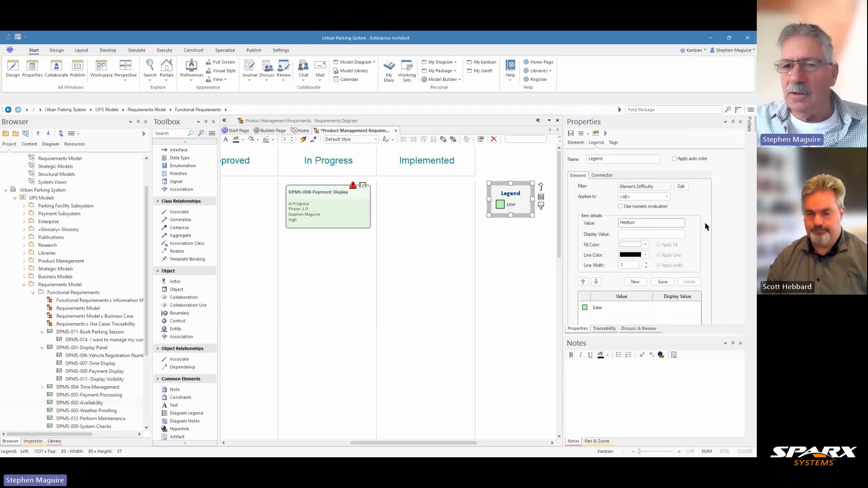
left_click(645, 244)
left_click(710, 303)
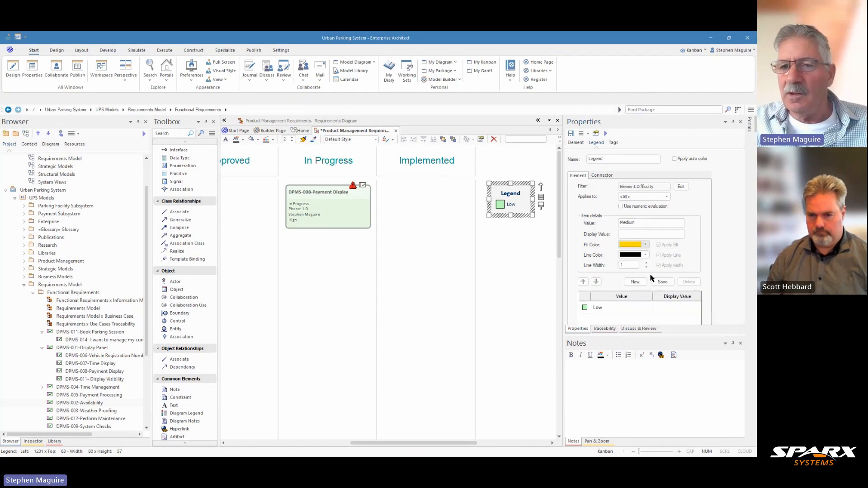
left_click(662, 281)
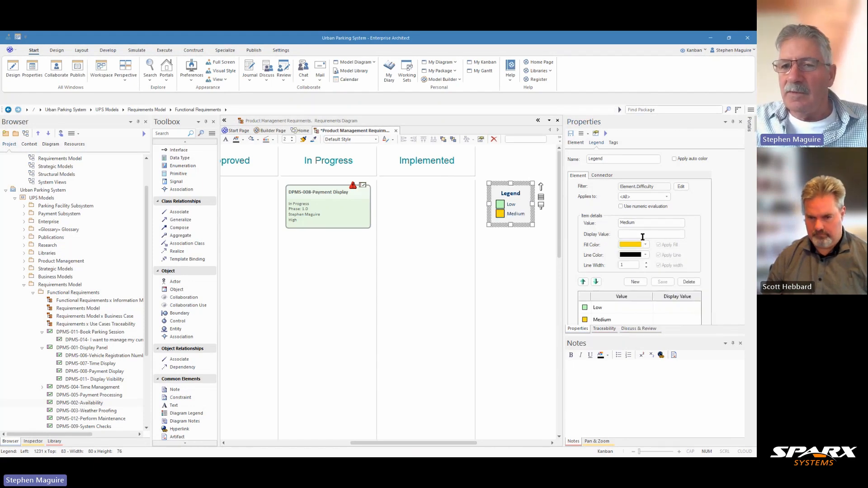
Step: Add a legend item with the value High and a light pink fill color, and save it
left_click(635, 282)
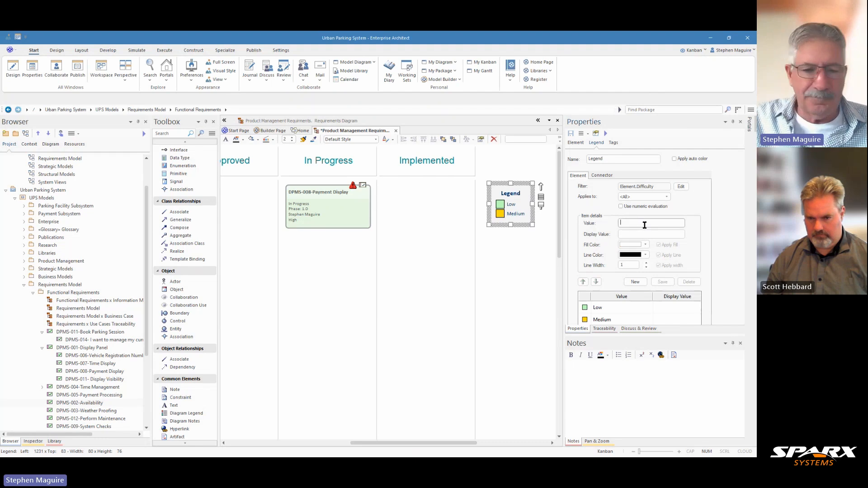
type("High")
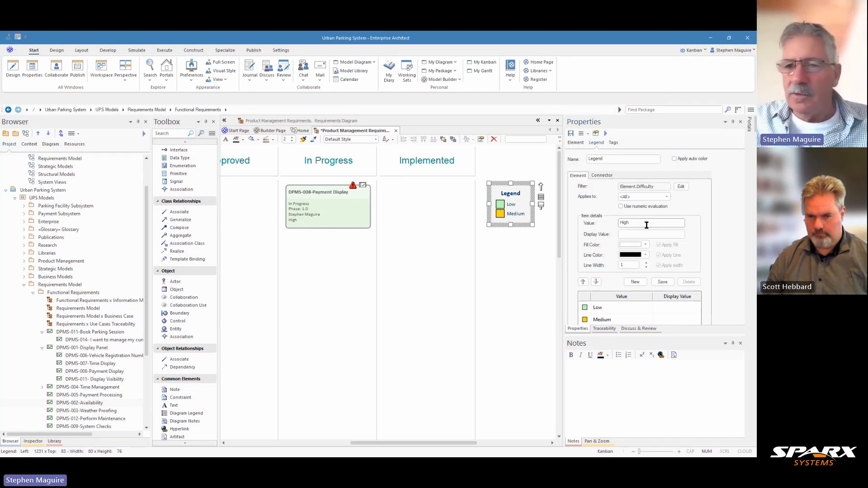
left_click(646, 245)
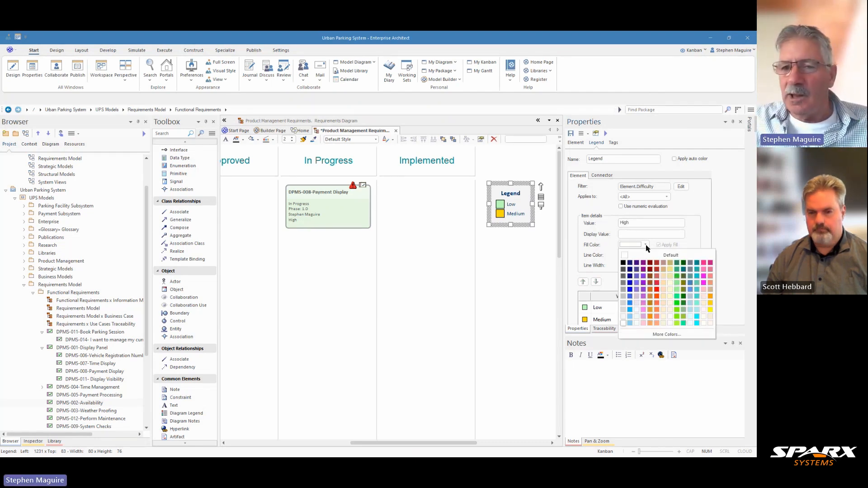
left_click(649, 317)
left_click(663, 282)
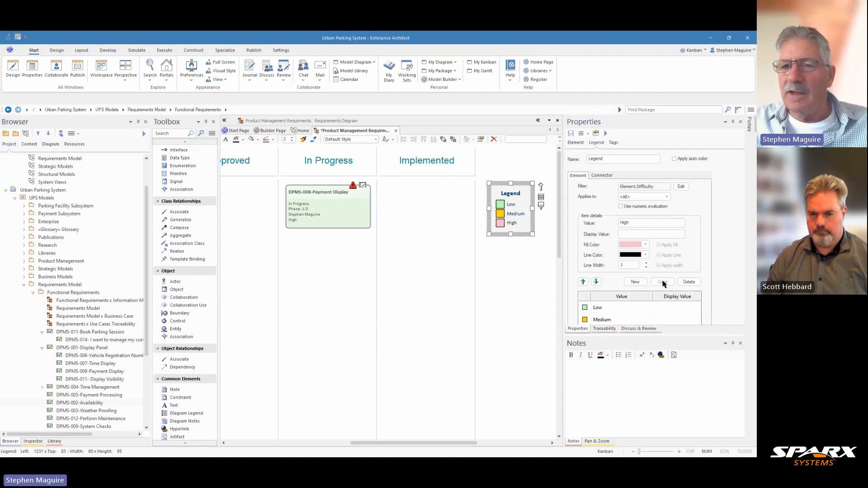
Step: Enable Apply auto color for the legend, save it, and check the cards in the Backlog and Proposed lanes
left_click(673, 160)
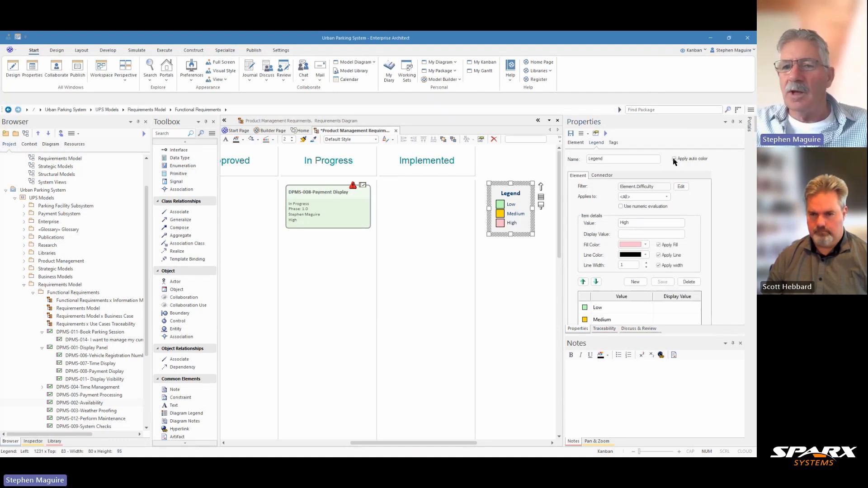
left_click(571, 133)
left_click_drag(414, 443, 299, 449)
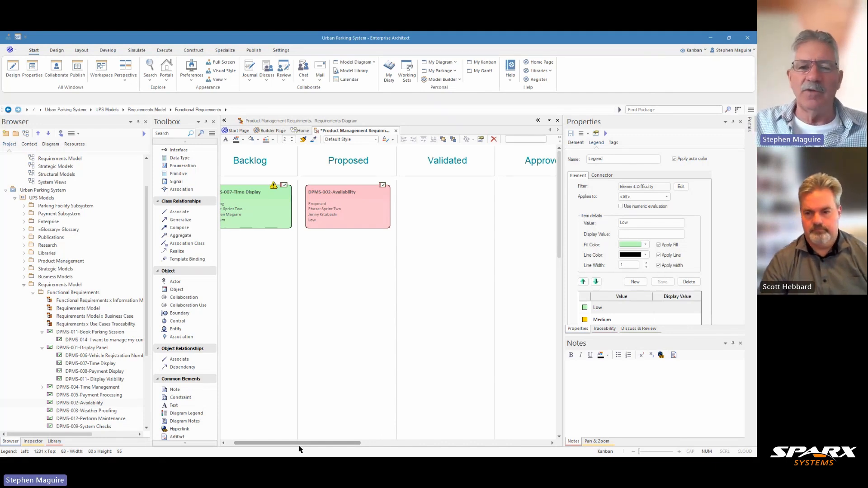
left_click_drag(299, 446, 291, 445)
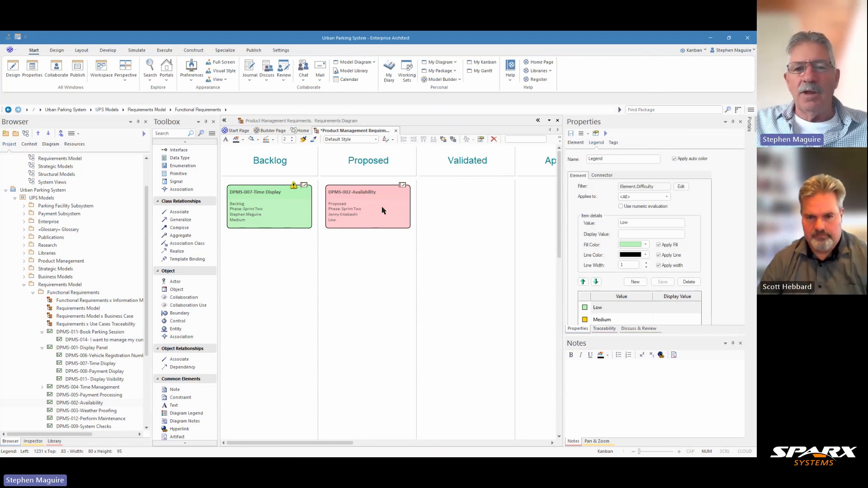
left_click(286, 218)
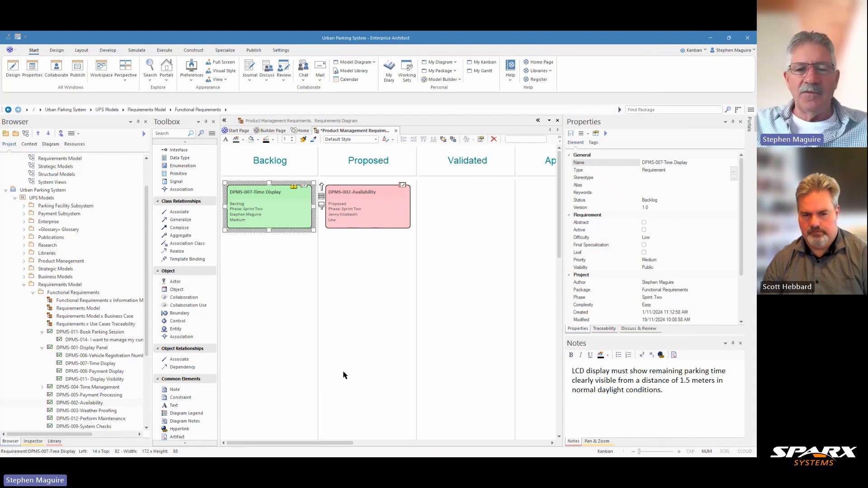
Step: Move the DPMS-002-Availability card to the In Progress lane and the DPMS-007-Time Display card to the Validated lane
left_click_drag(340, 446, 401, 443)
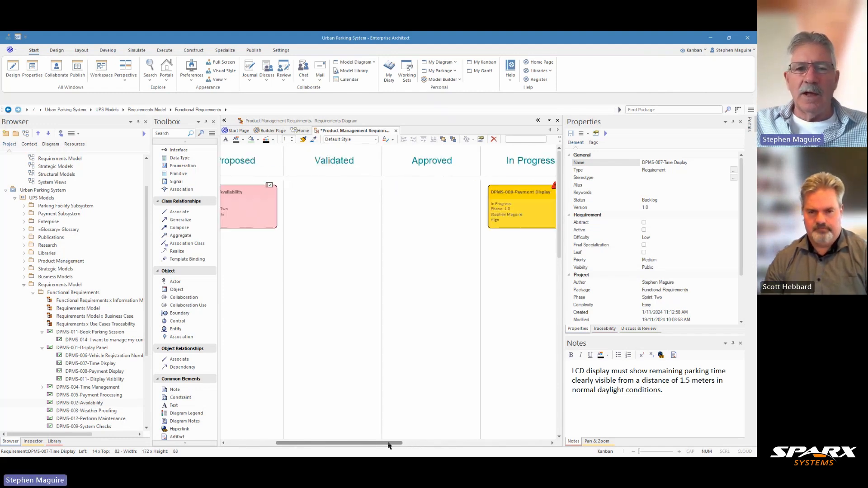
left_click_drag(246, 202, 543, 266)
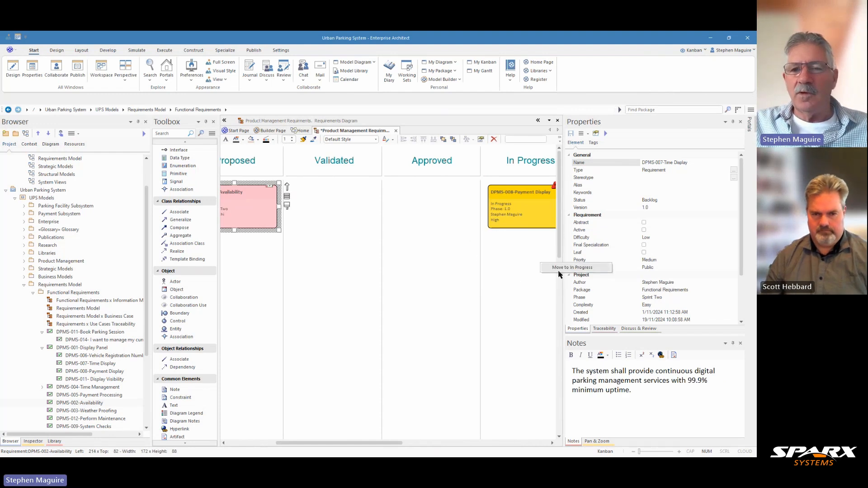
left_click_drag(374, 443, 323, 445)
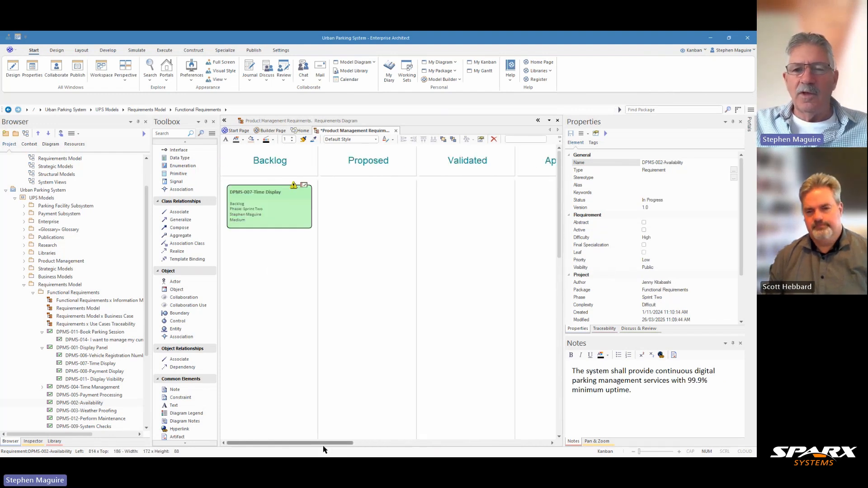
left_click_drag(286, 218, 491, 209)
left_click(492, 206)
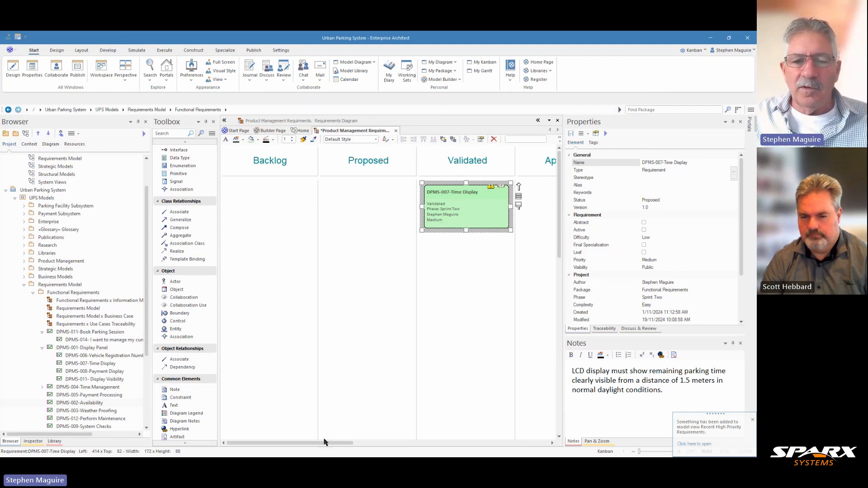
Step: Show the resource allocation for the DPMS-008-Payment Display card in the In Progress lane and enlarge the allocation area
left_click_drag(324, 442, 420, 443)
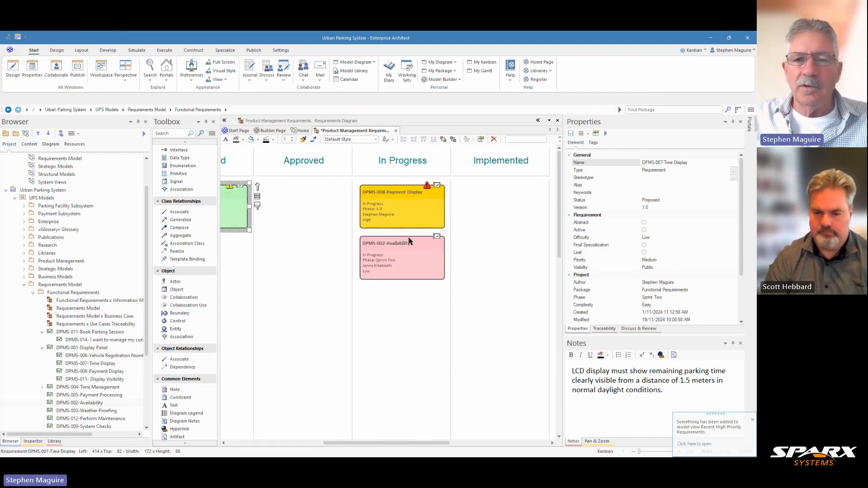
left_click(402, 209)
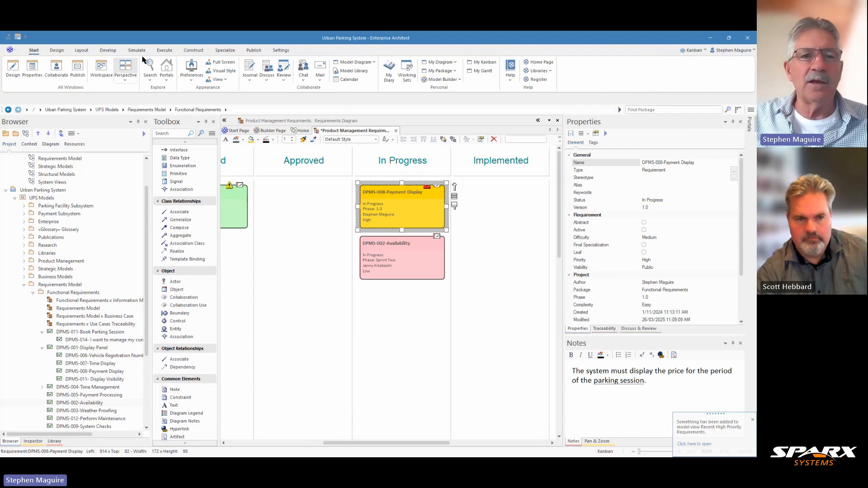
left_click(194, 52)
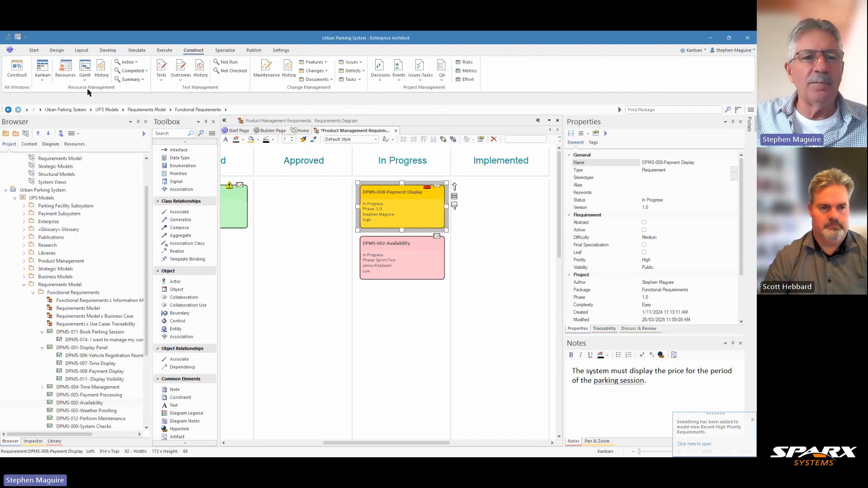
left_click(66, 67)
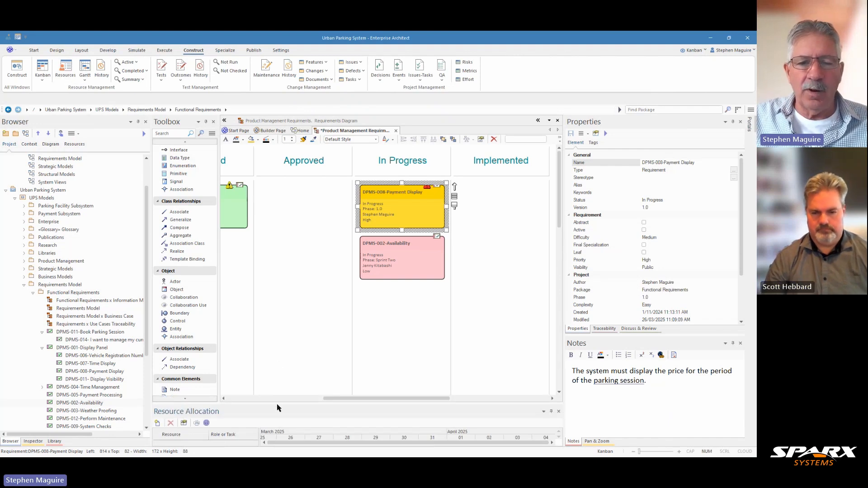
left_click_drag(277, 404, 277, 325)
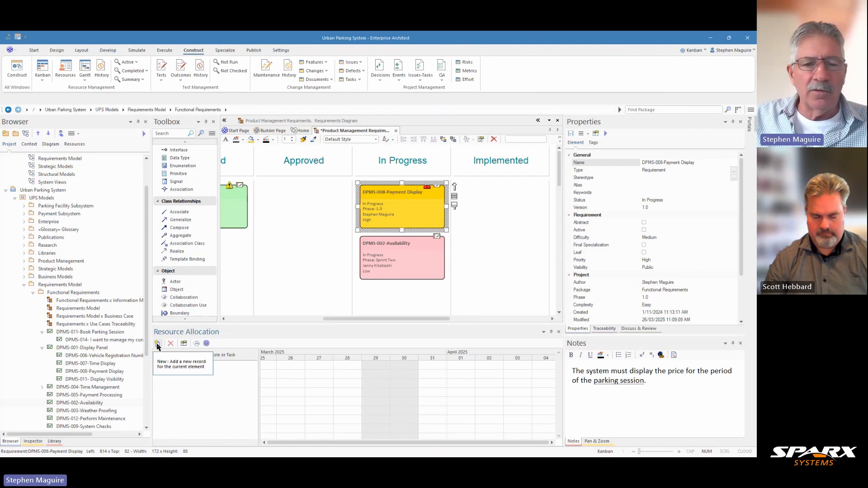
Step: Assign the second listed person to DPMS-008-Payment Display as Requirements Manager, ending 28/03/2025, and save the allocation
left_click(157, 345)
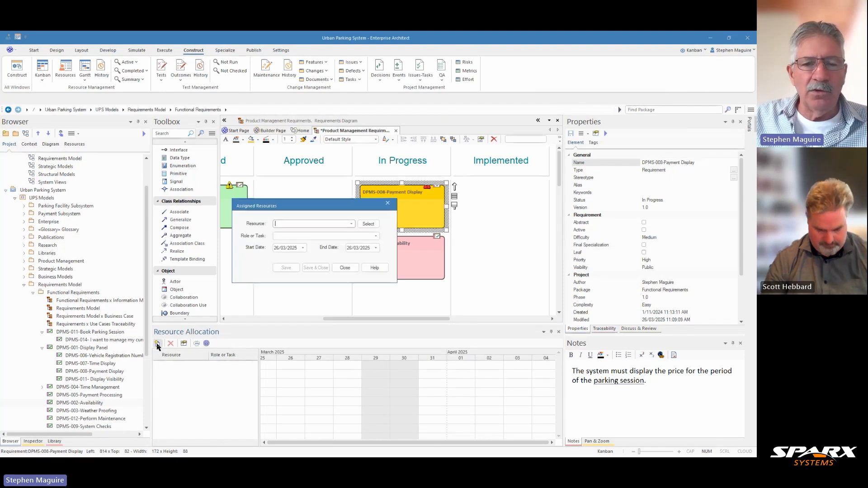
left_click(352, 225)
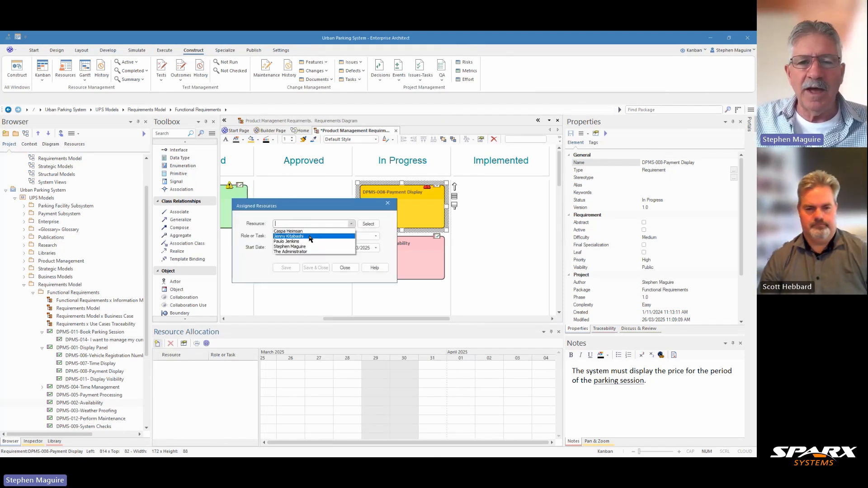
left_click(310, 238)
left_click(362, 236)
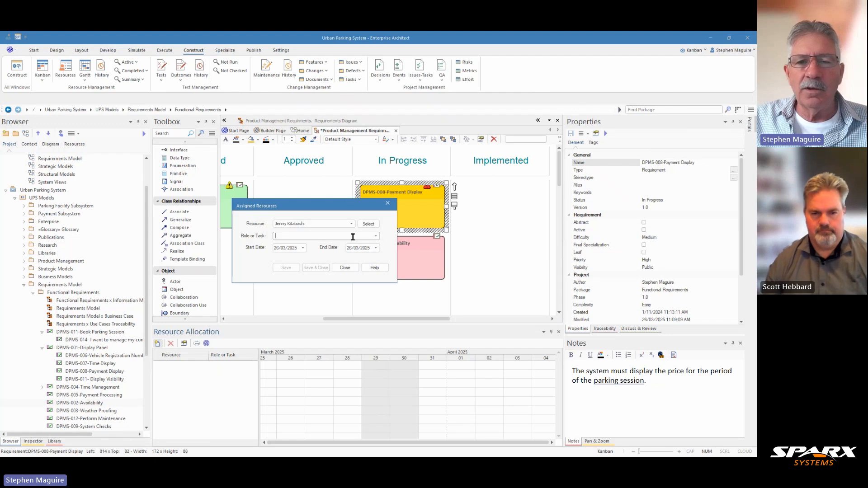
left_click(377, 237)
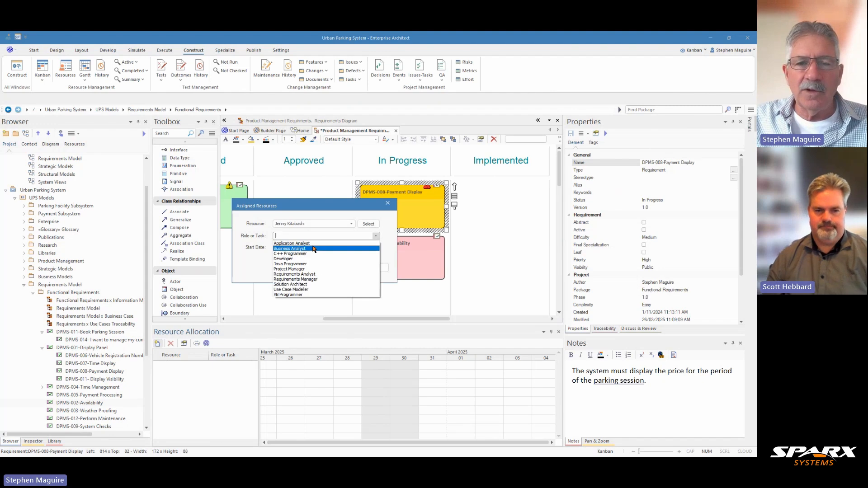
left_click(319, 279)
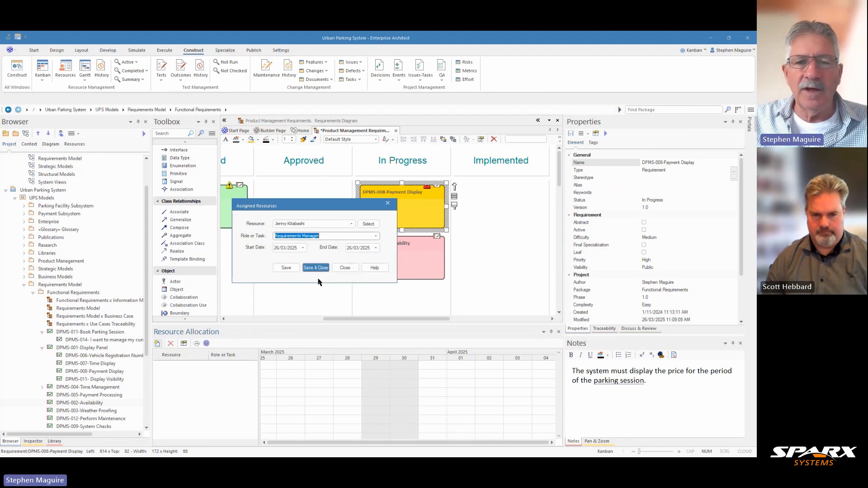
left_click(375, 248)
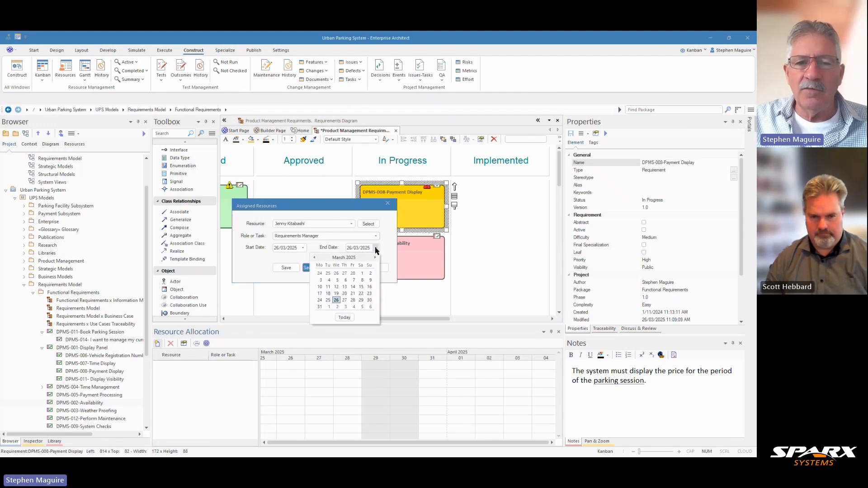
left_click(353, 301)
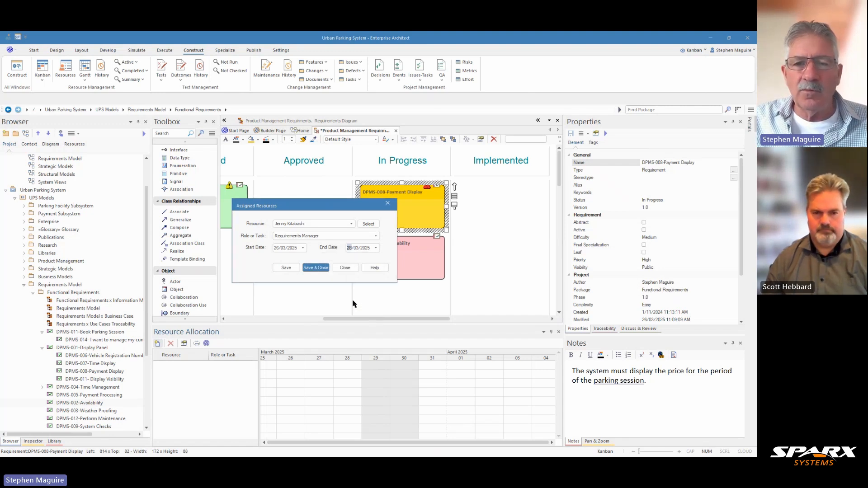
left_click(314, 268)
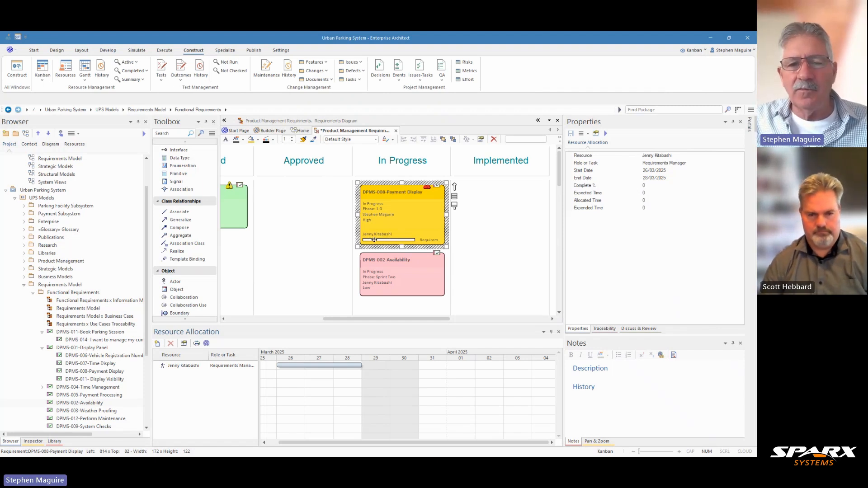
Step: Modify the Requirements Manager allocation and set its completion to 65 percent
mouse_move(324, 367)
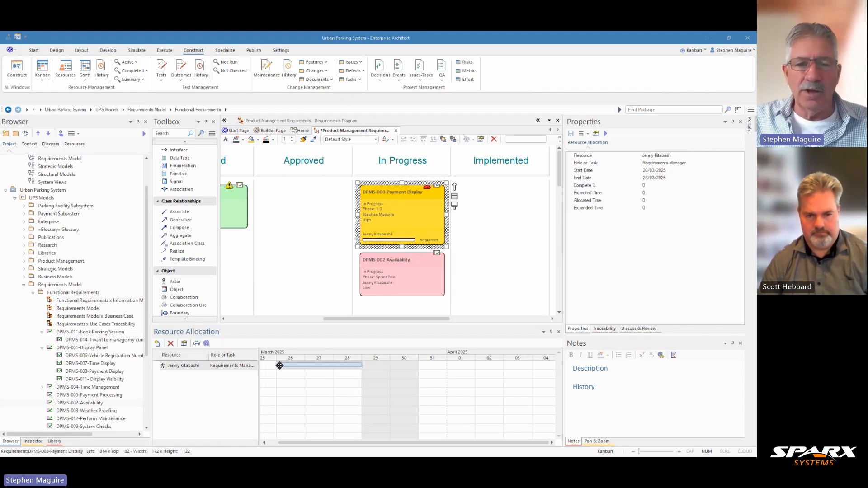
right_click(189, 370)
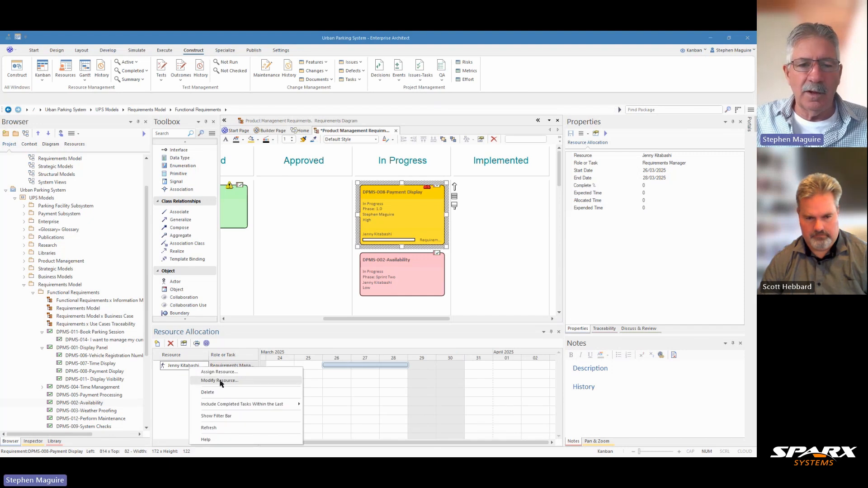
left_click(180, 402)
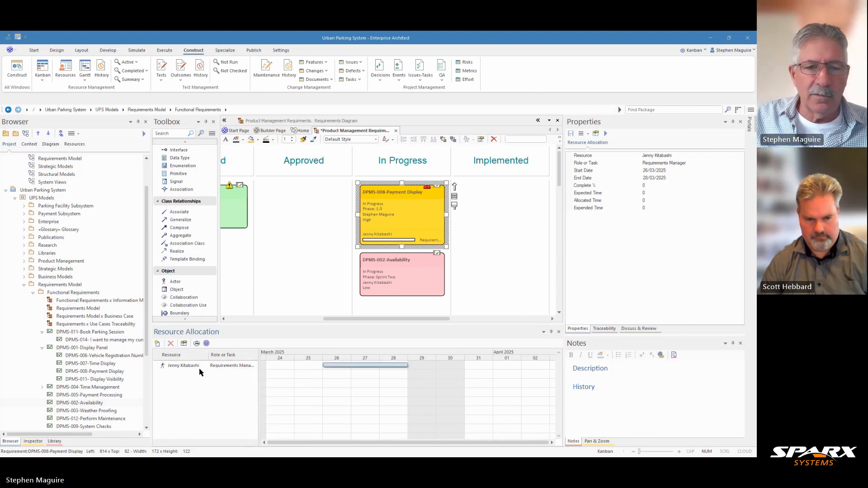
right_click(199, 369)
left_click(227, 380)
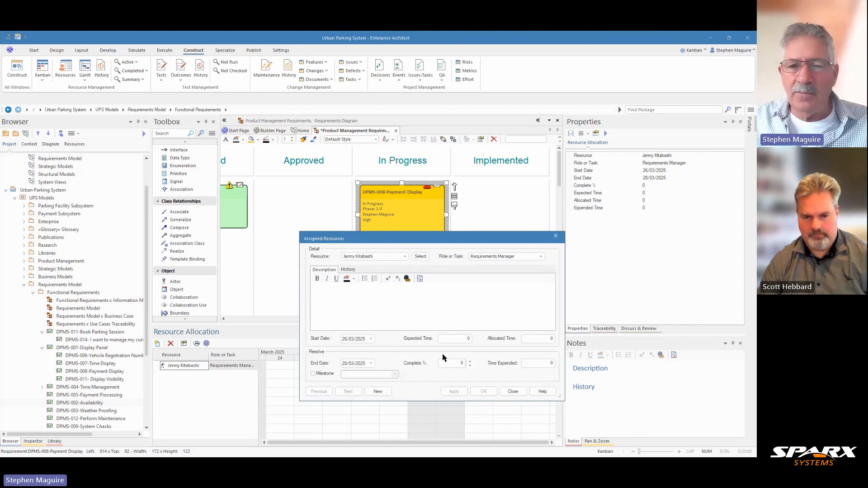
left_click(470, 361)
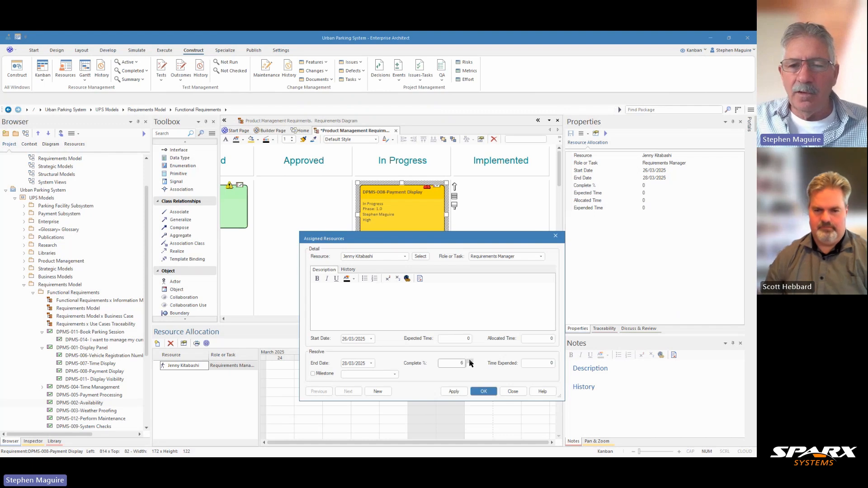
left_click(469, 361)
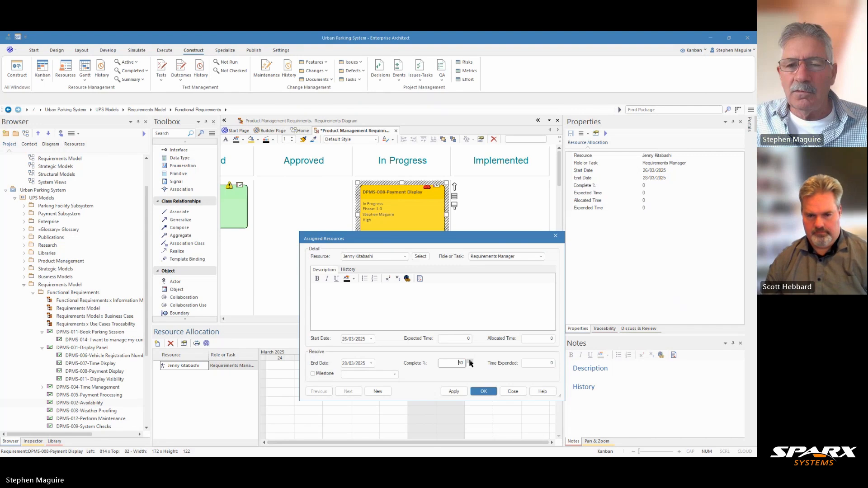
left_click(470, 361)
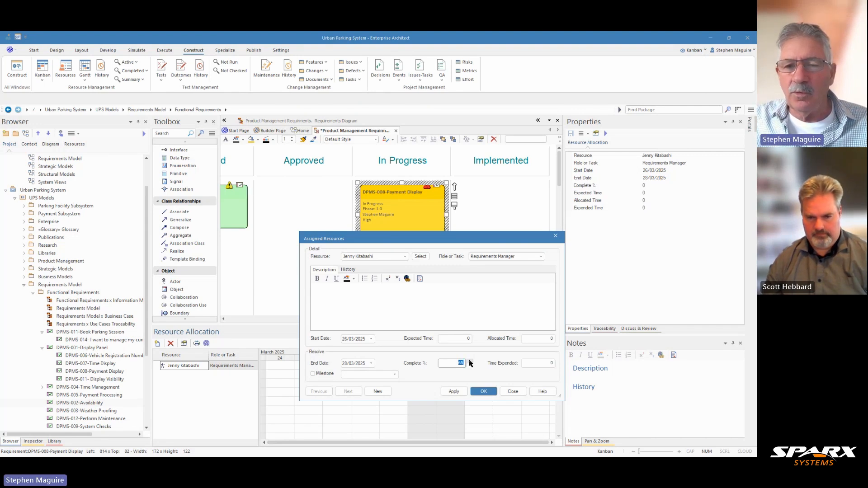
Step: Set the allocation's expected time to 2 and allocated time to 3, and save the changes
left_click(471, 339)
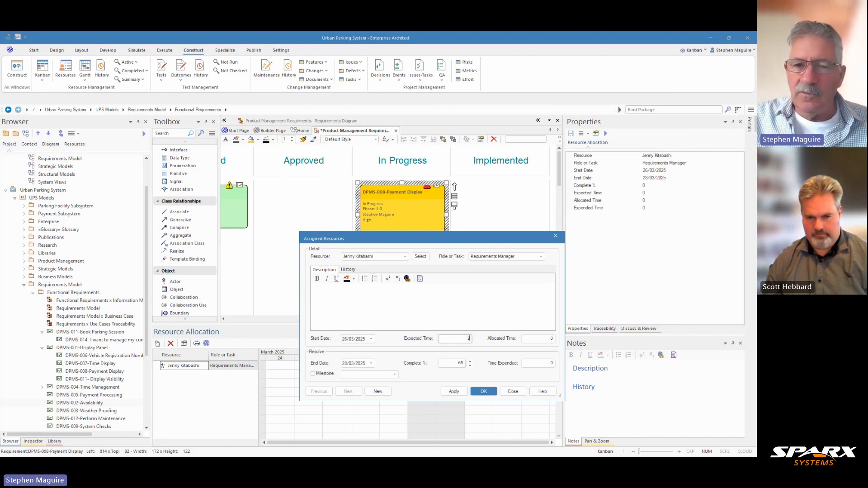
left_click(546, 340)
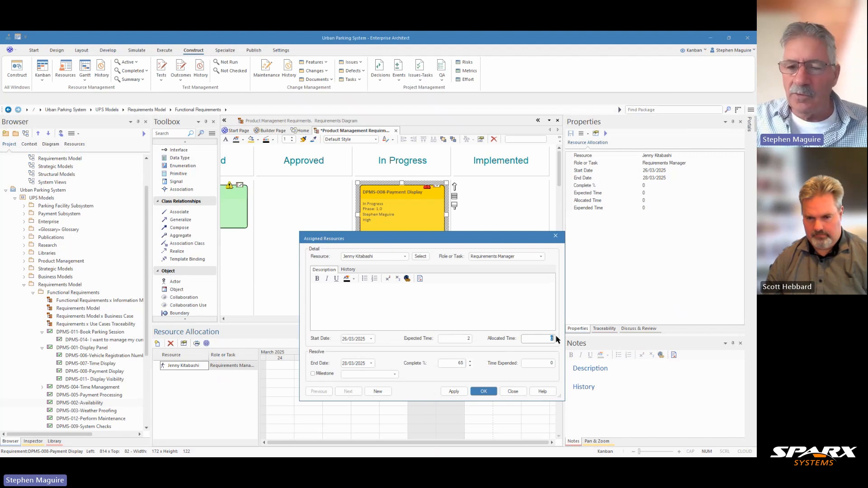
type("3")
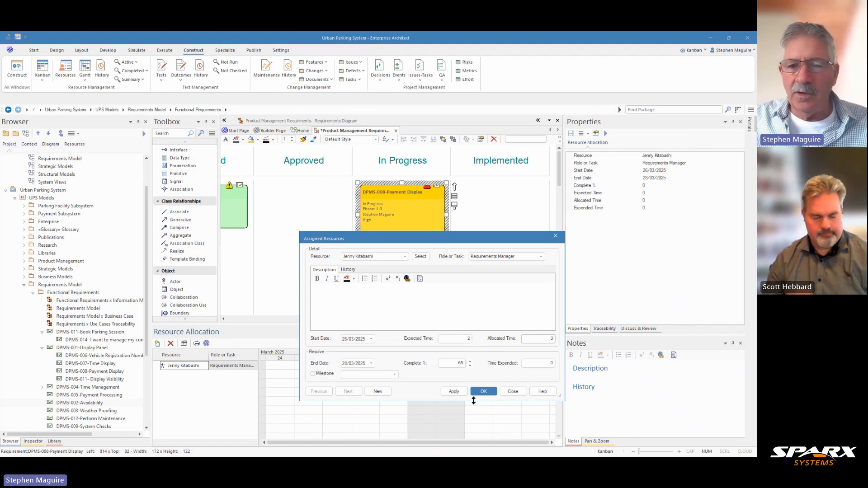
left_click(483, 391)
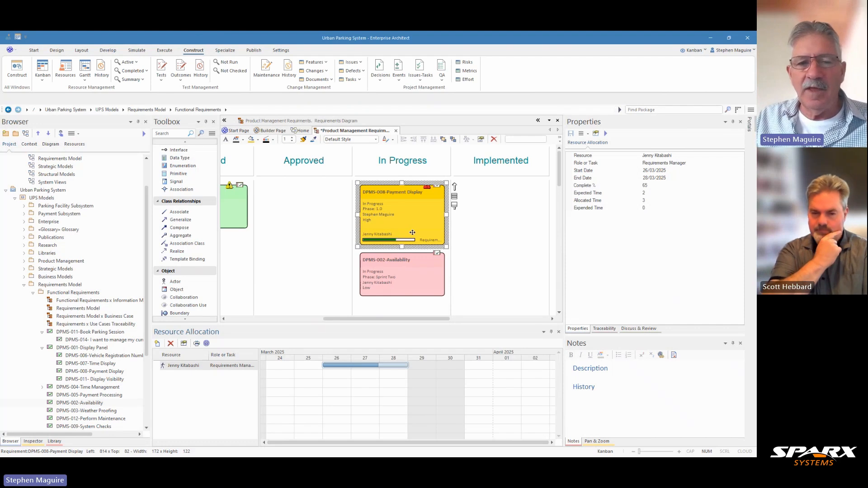
Step: Review the details of the Requirements Manager allocation and close them without changes
right_click(172, 369)
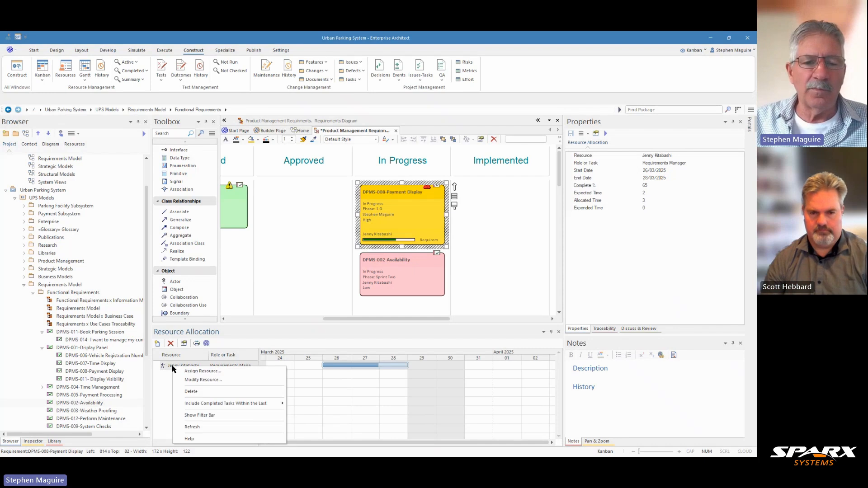
left_click(199, 380)
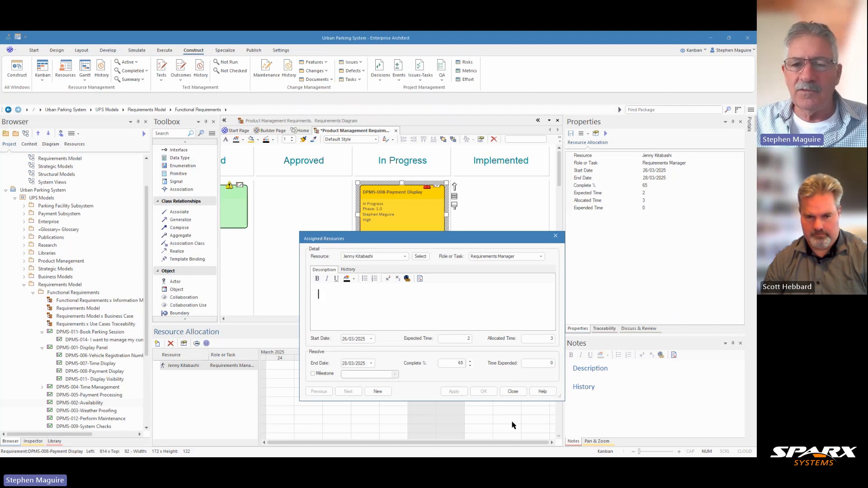
left_click(512, 391)
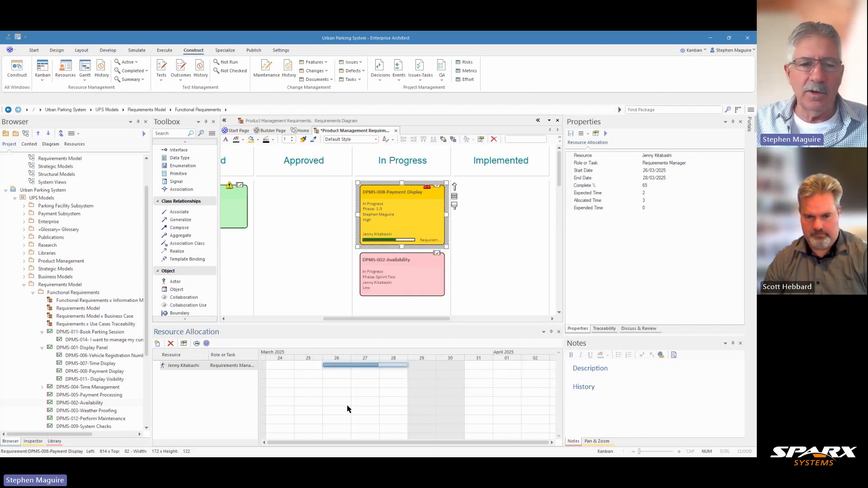
Step: Start a new resource allocation on DPMS-008-Payment Display for the first listed person with the role C++ Programmer
left_click(157, 344)
left_click(351, 224)
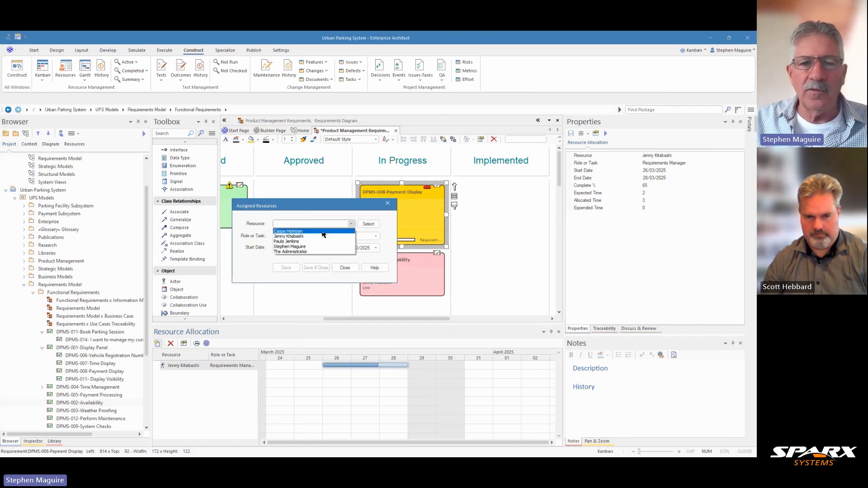
left_click(293, 231)
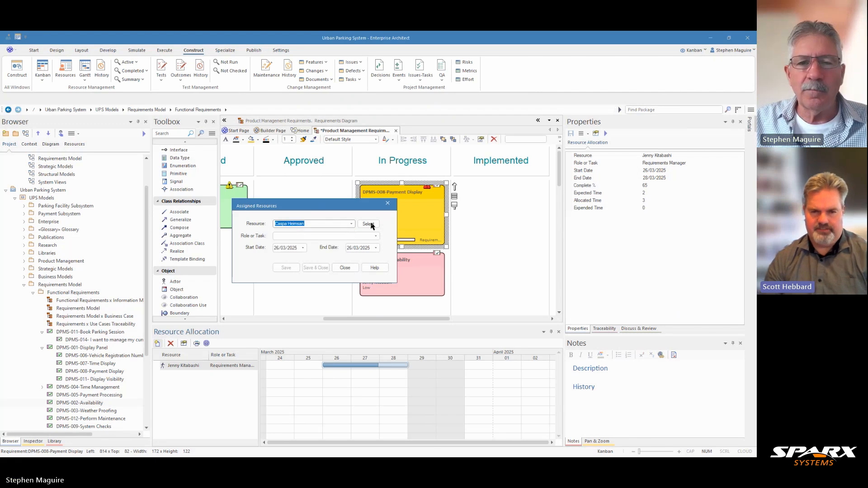
left_click(375, 236)
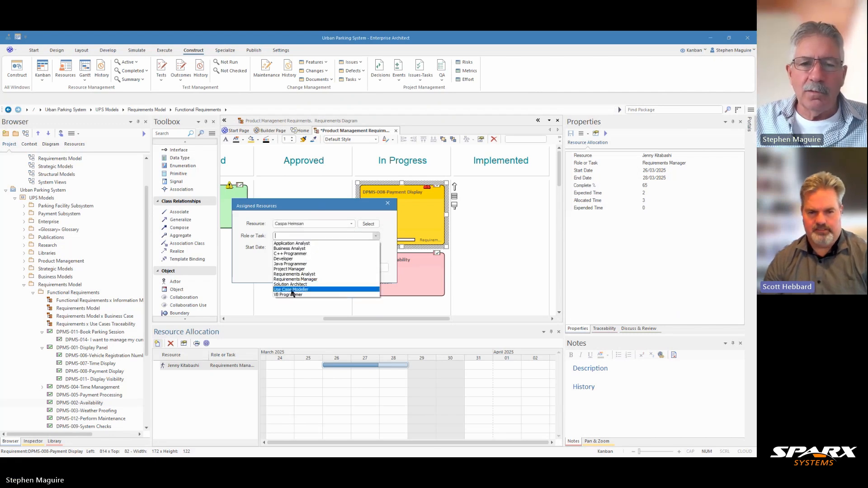
left_click(293, 254)
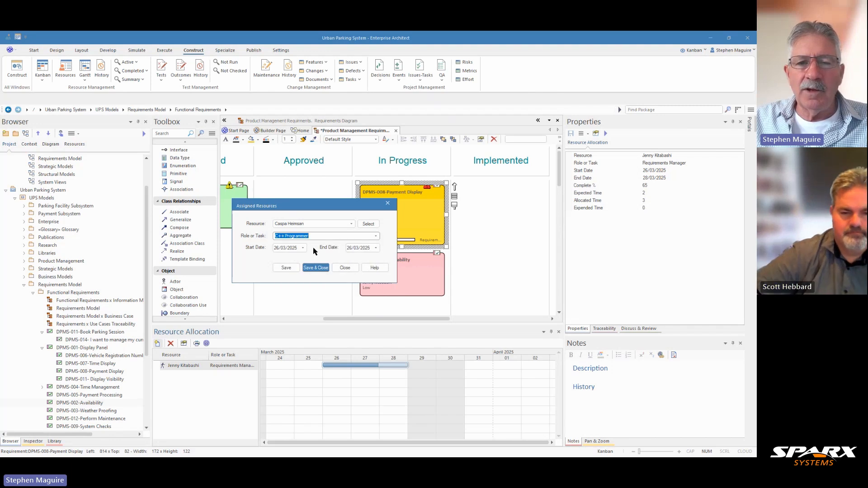
Step: Set the C++ Programmer allocation to run from 28/03/2025 to 31/03/2025 and save it
left_click(303, 248)
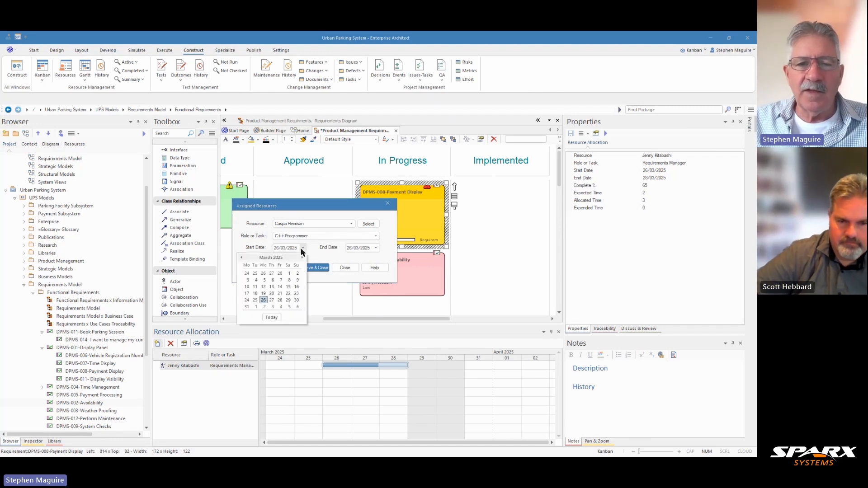
left_click(280, 300)
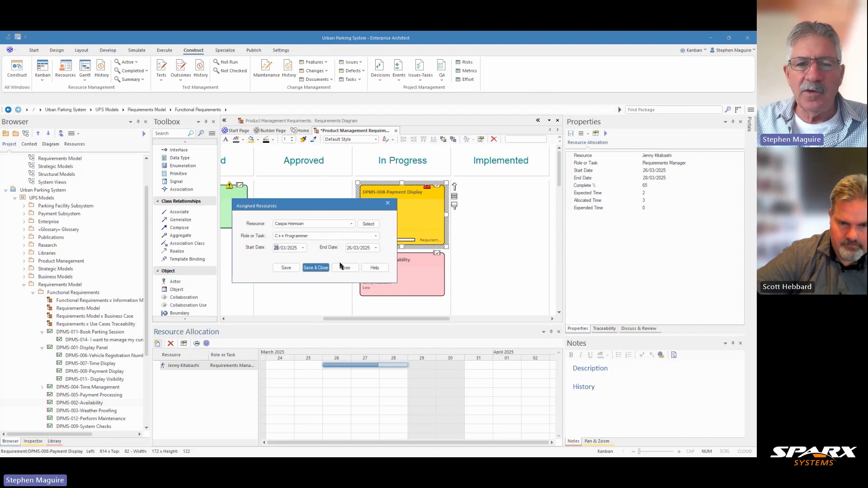
left_click(375, 248)
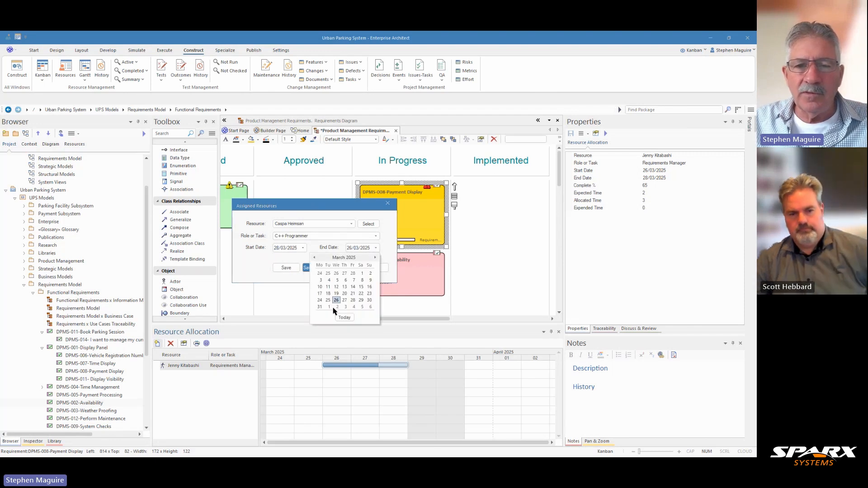
left_click(319, 308)
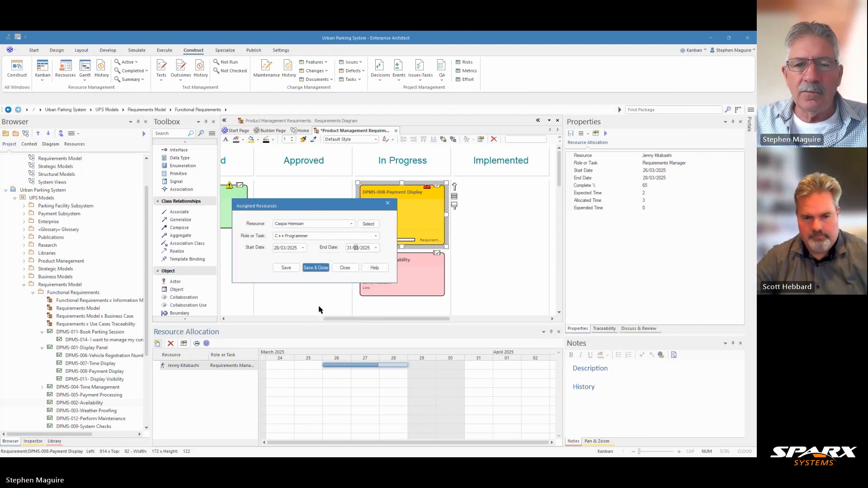
left_click(376, 247)
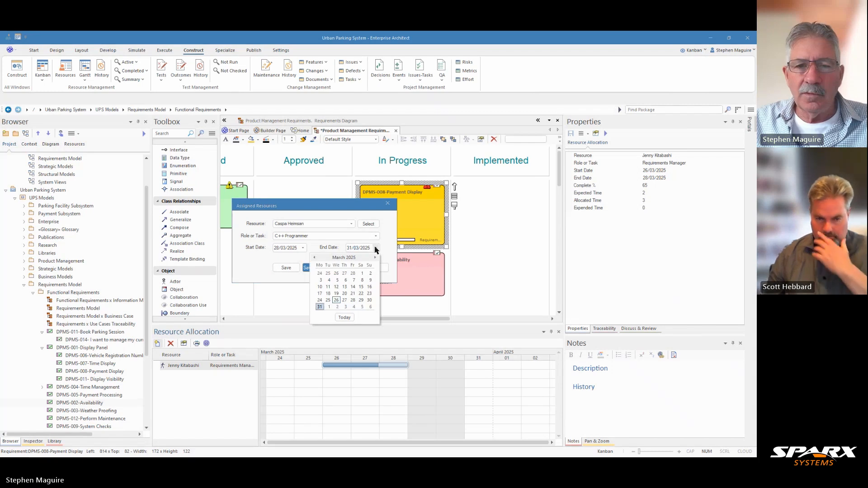
left_click(319, 309)
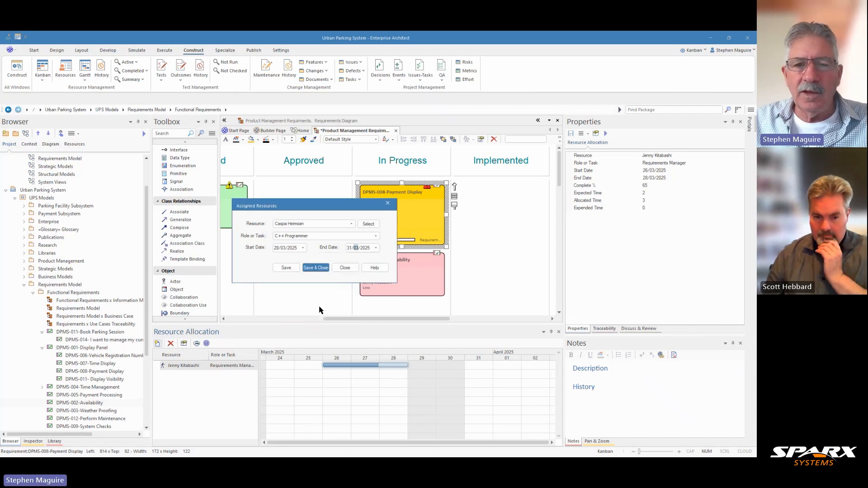
left_click(315, 268)
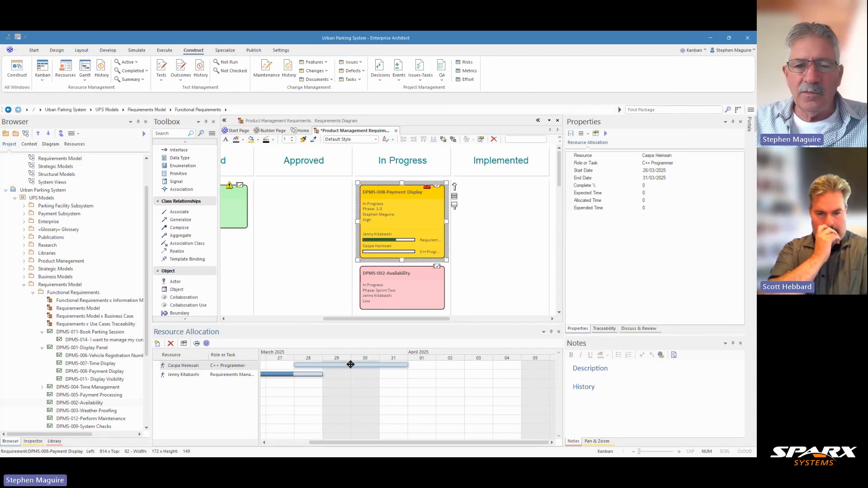
Step: Modify the C++ Programmer allocation, setting its completion to 32 percent, and save the change
left_click(192, 374)
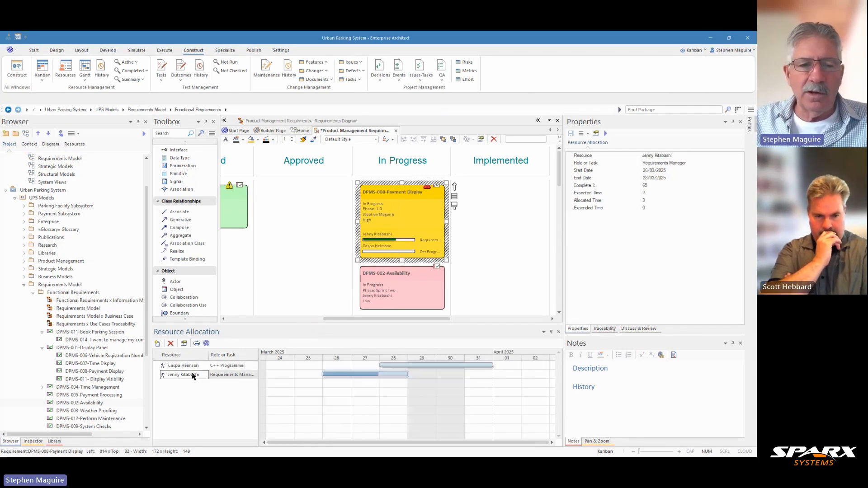
left_click(191, 366)
right_click(192, 367)
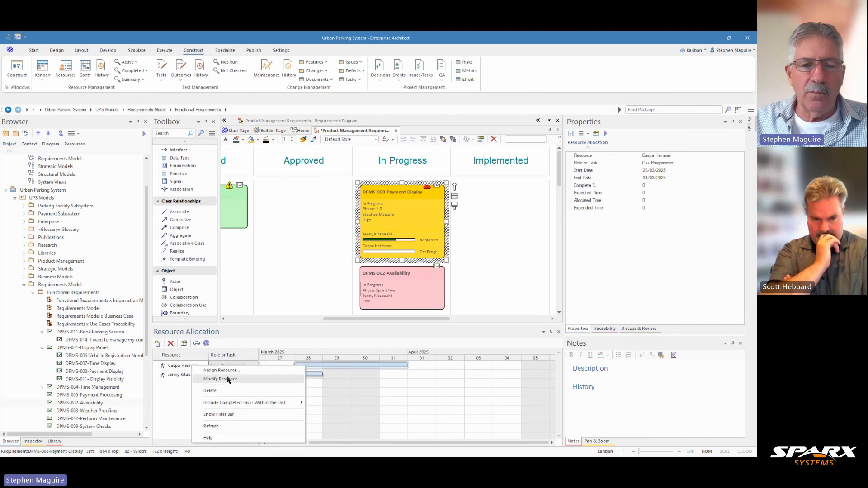
left_click(222, 380)
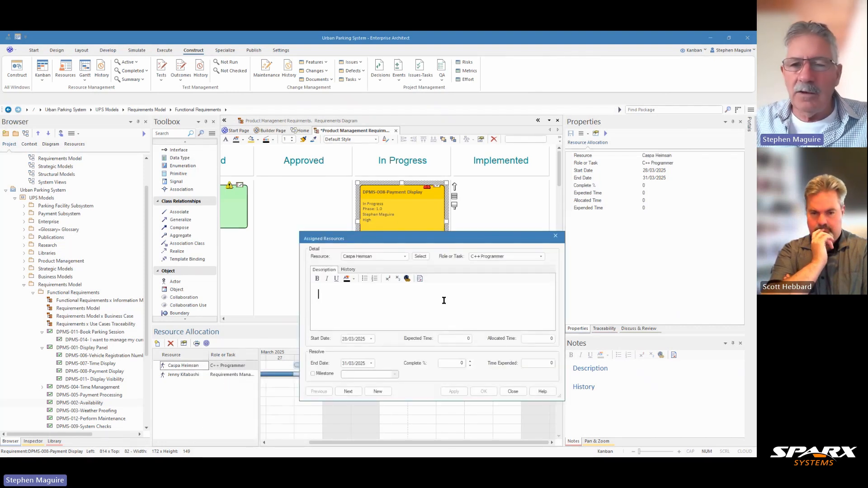
left_click(470, 362)
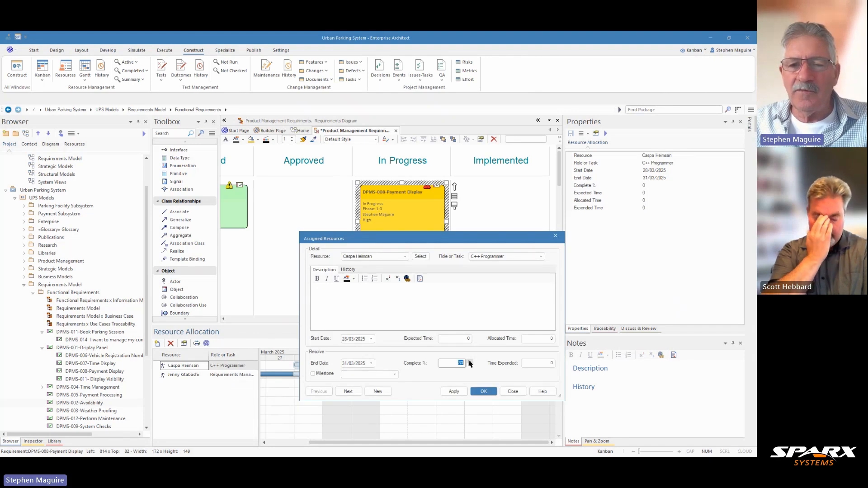
left_click(484, 392)
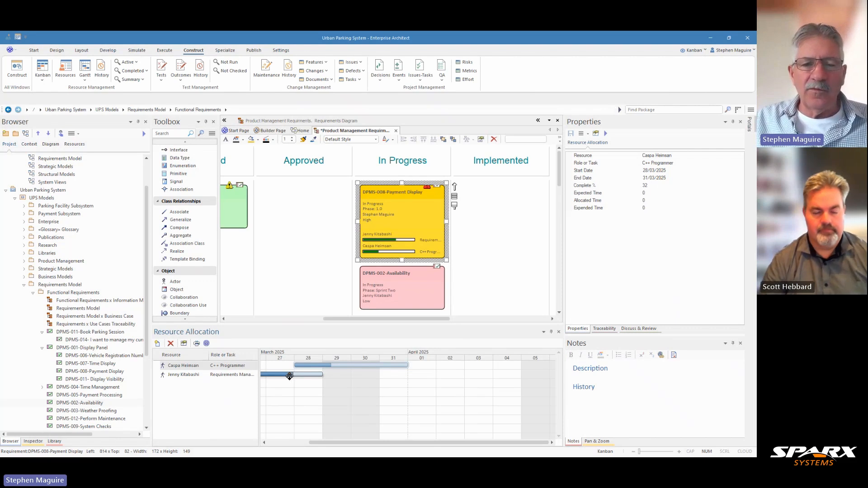
mouse_move(317, 365)
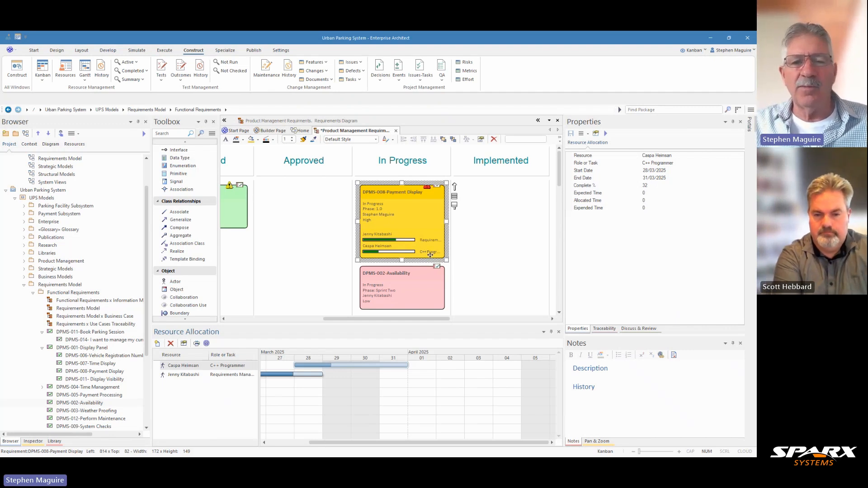
Step: Open the Use Case Realizations and Parking Meter System diagrams from the Use Case Model under Behavioral Models
mouse_move(396, 324)
left_mouse_down()
mouse_move(354, 334)
mouse_move(379, 324)
left_mouse_up()
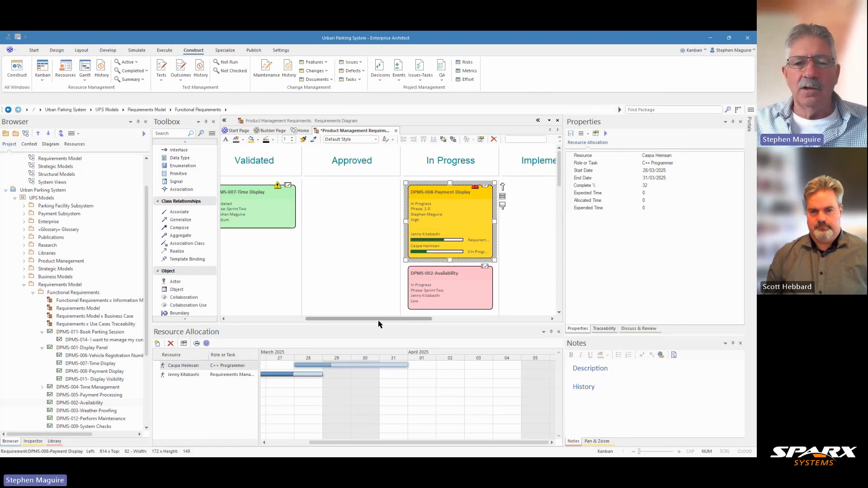
left_click_drag(375, 321, 333, 320)
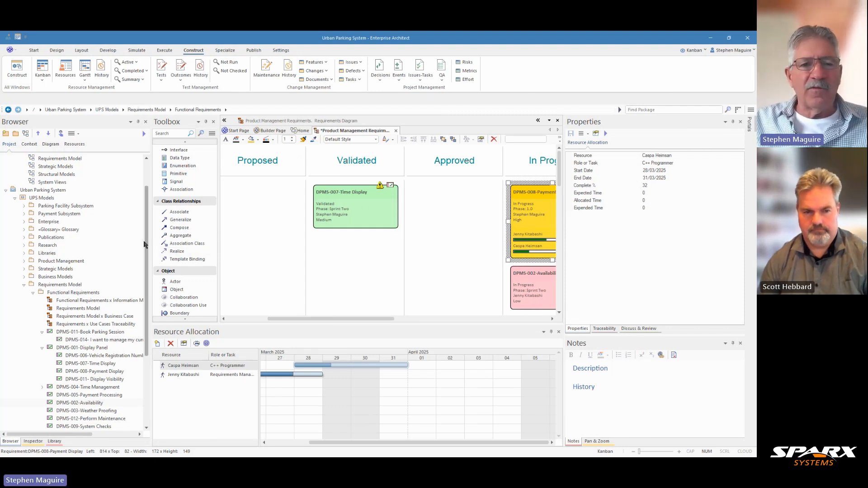
left_click_drag(147, 244, 147, 354)
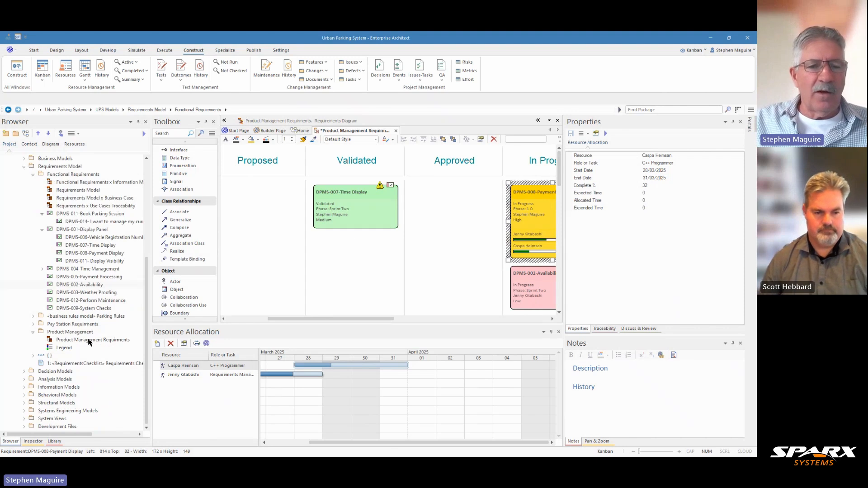
left_click(24, 395)
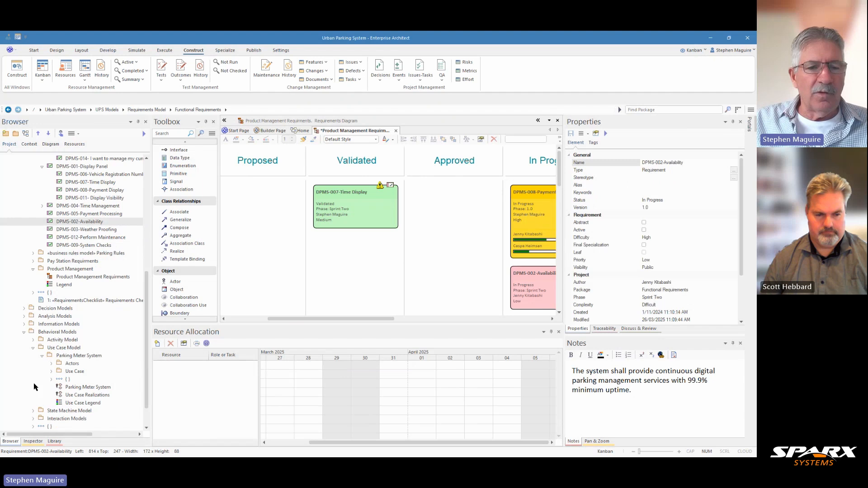
left_click(72, 388)
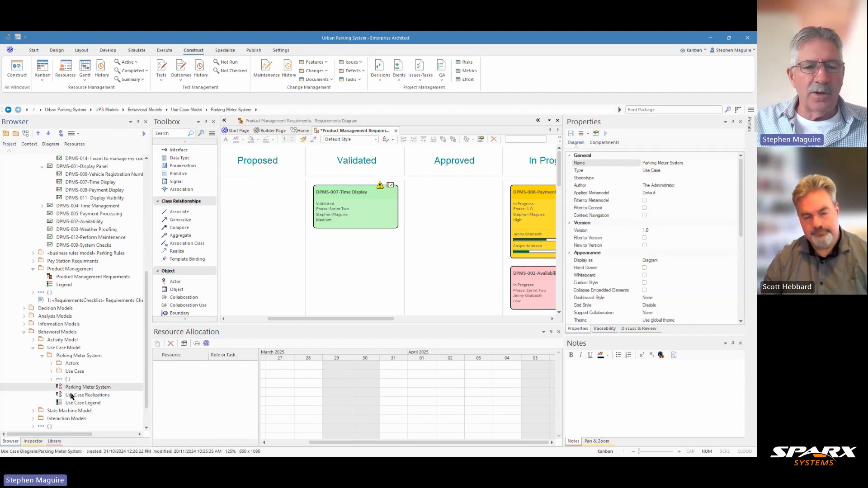
left_click(71, 396)
double_click(71, 396)
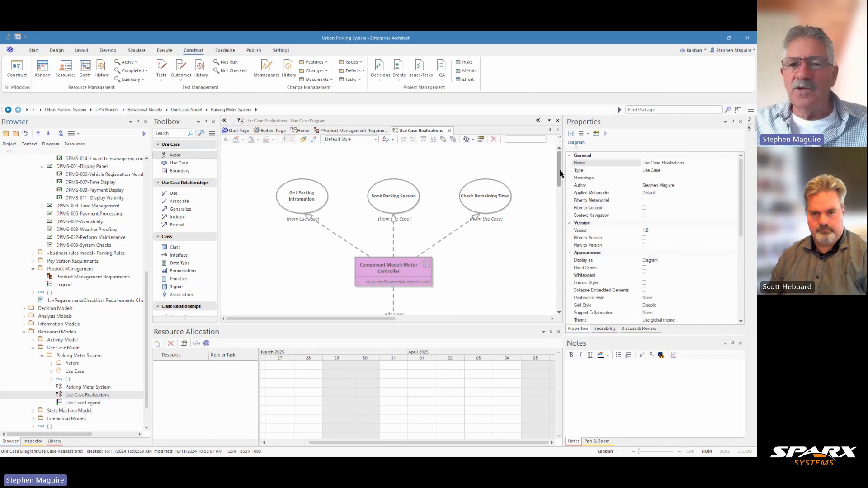
double_click(79, 388)
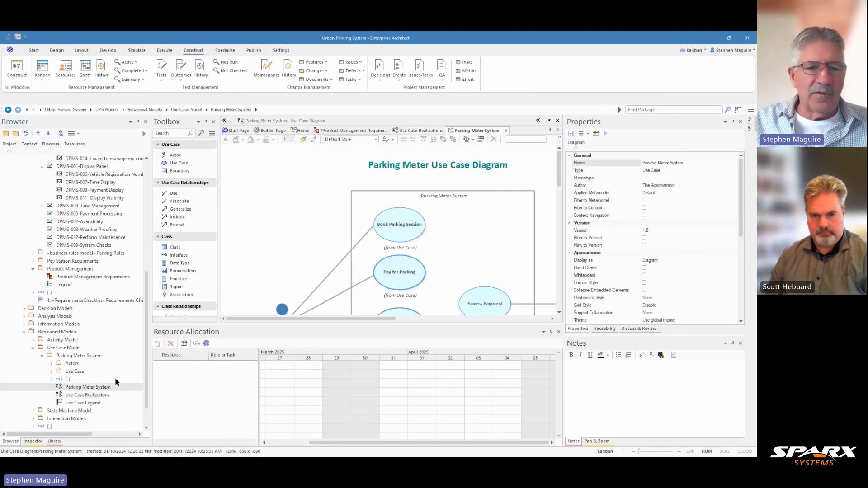
Step: Open the Requirements x Use Cases Traceability diagram and select the DPMS-011-Book Parking Session requirement in it
scroll(114, 388, "up", 6)
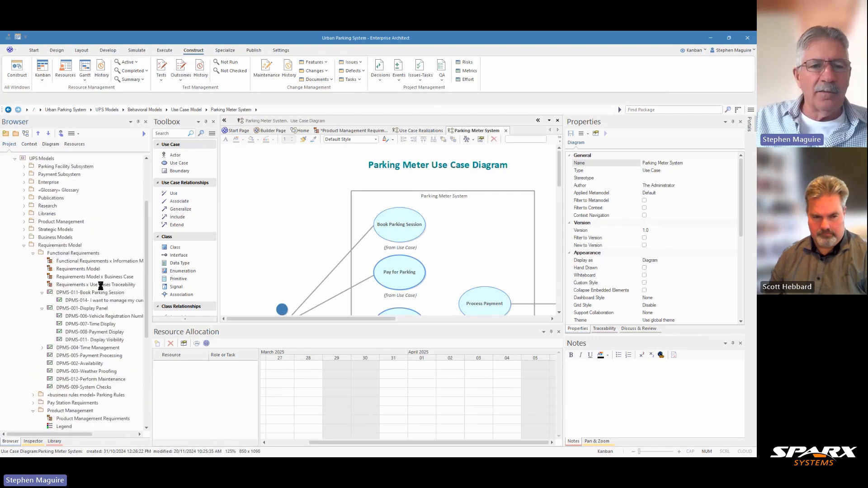
double_click(101, 285)
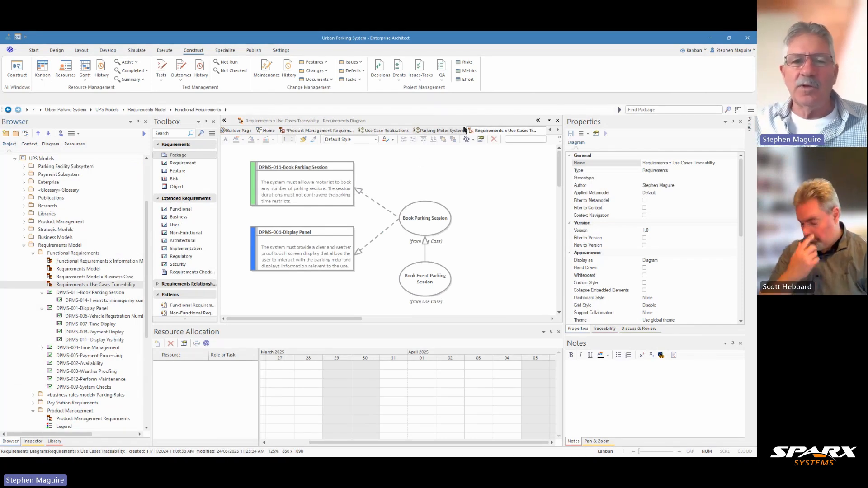
left_click(349, 171)
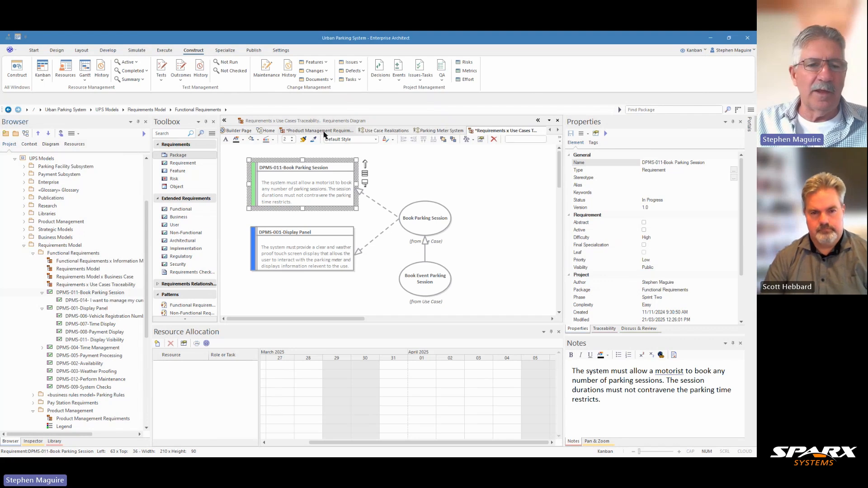
Step: Add the DPMS-011-Book Parking Session requirement from the model tree to the Product Management Requirments Kanban board and check its In Progress card
left_click(324, 131)
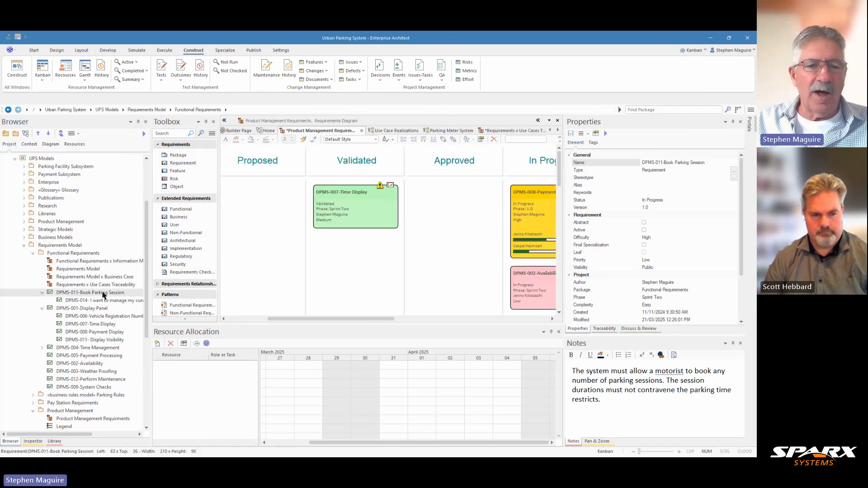
left_click_drag(100, 294, 324, 268)
left_click(363, 275)
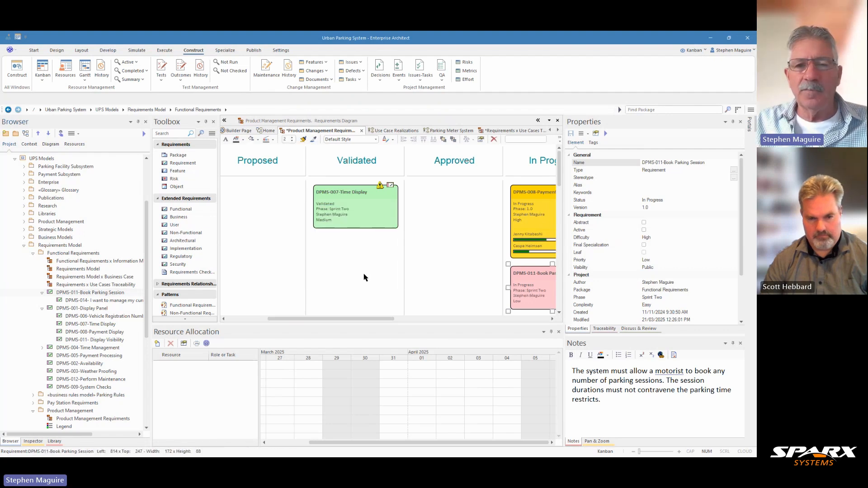
left_click_drag(341, 319, 379, 319)
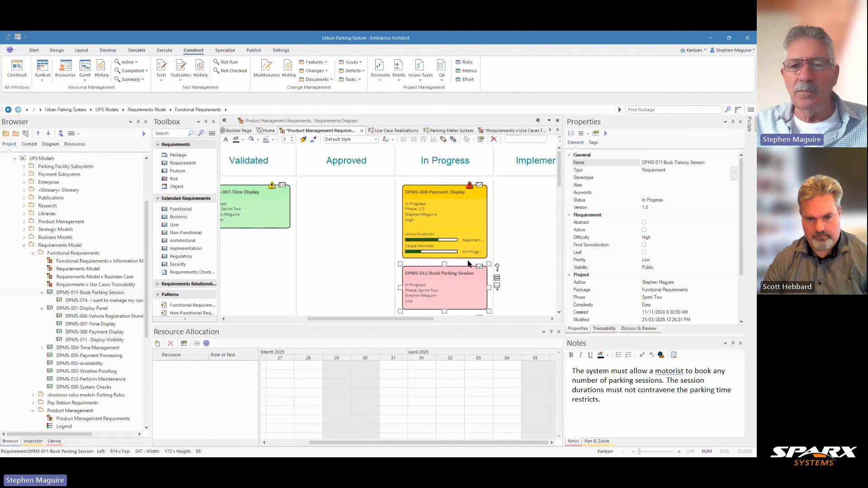
scroll(458, 244, "down", 2)
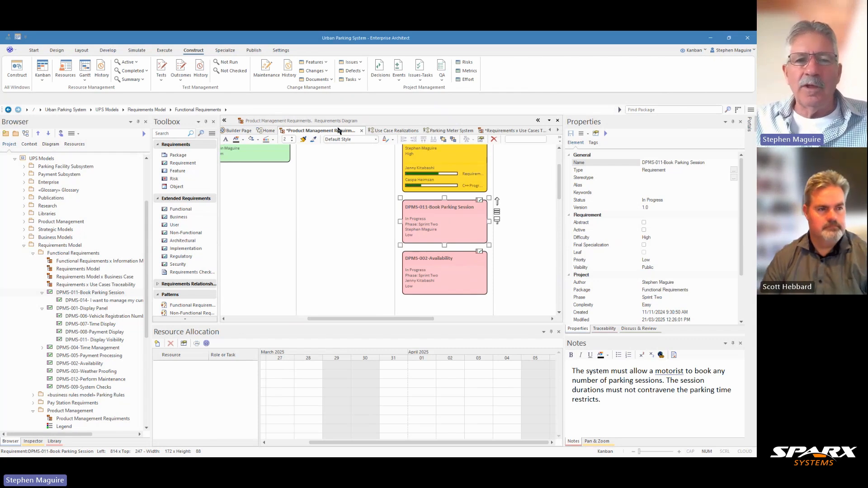
Step: Save the Kanban board and close all other open diagrams, saving the traceability diagram's changes
key("ctrl+s")
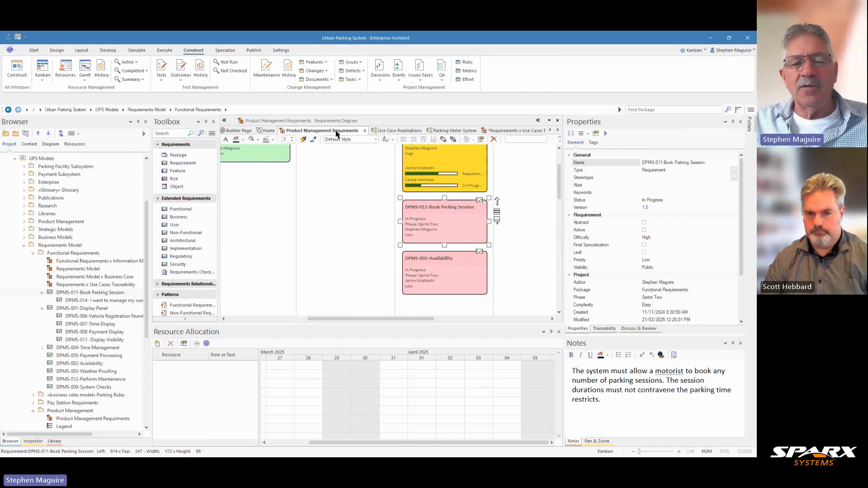
right_click(336, 133)
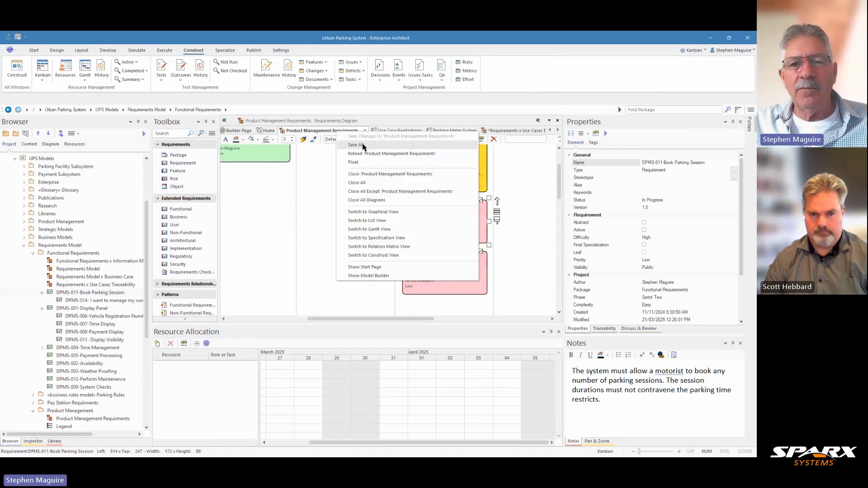
left_click(392, 195)
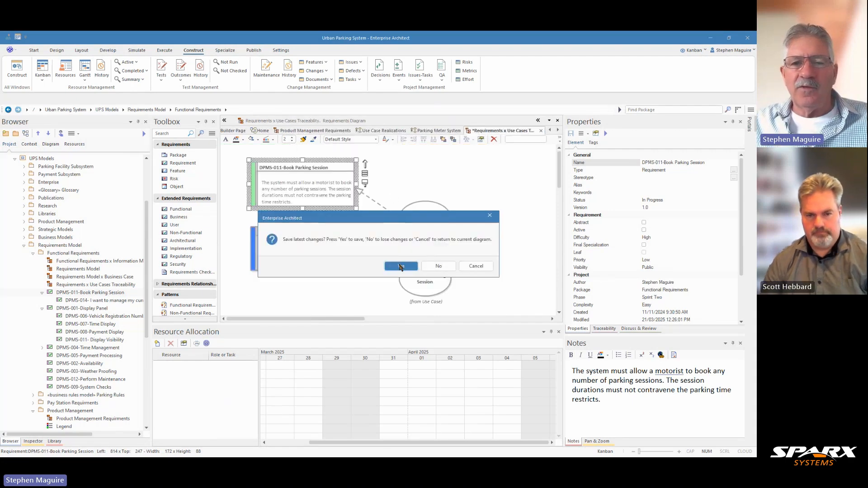
left_click(400, 267)
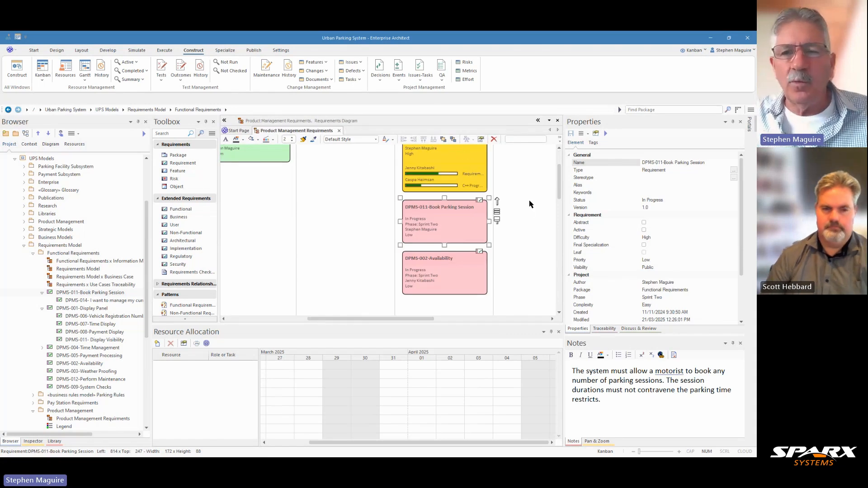
Step: Find all diagrams that use the DPMS-011-Book Parking Session requirement and open Requirements x Use Cases Traceability from the results
left_click_drag(559, 178, 560, 175)
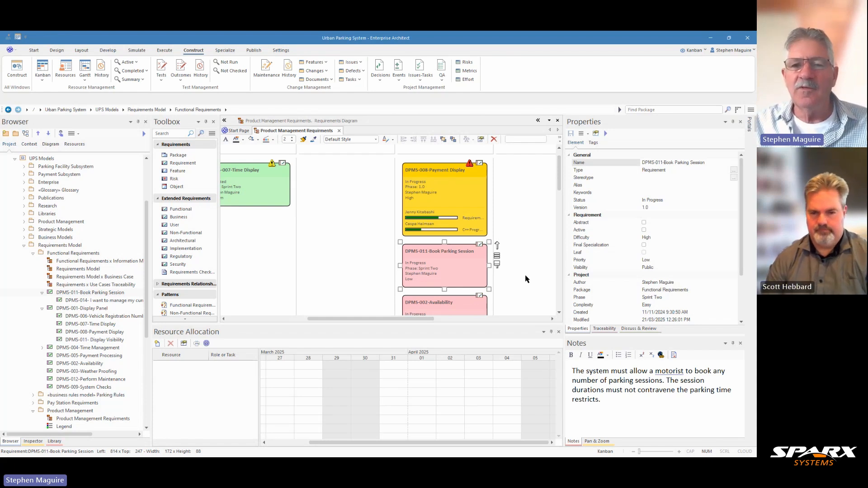
right_click(441, 262)
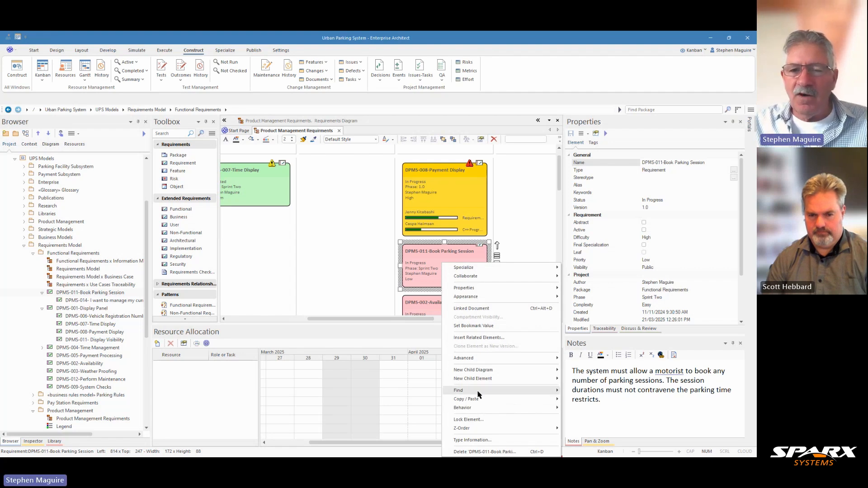
mouse_move(480, 391)
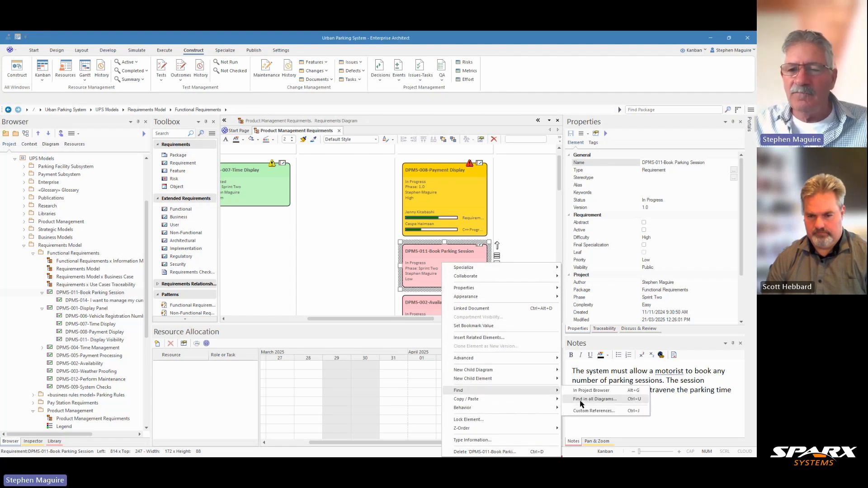
left_click(578, 400)
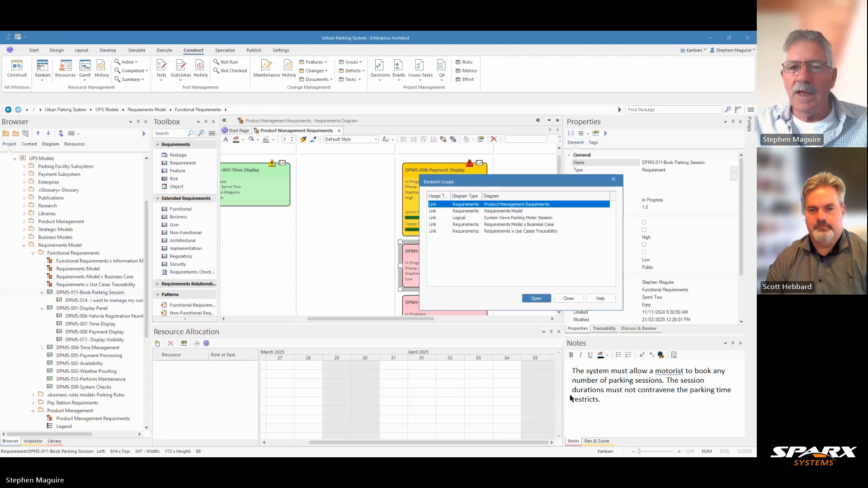
left_click(526, 232)
left_click(537, 299)
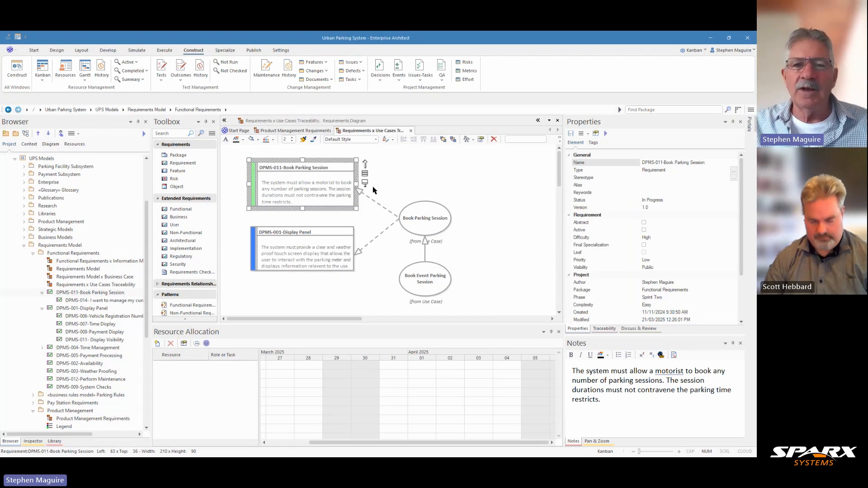
Step: From the Kanban board, look up the DPMS-011-Book Parking Session card's diagram usage again and open the System Views Parking Meter Session diagram
left_click(318, 131)
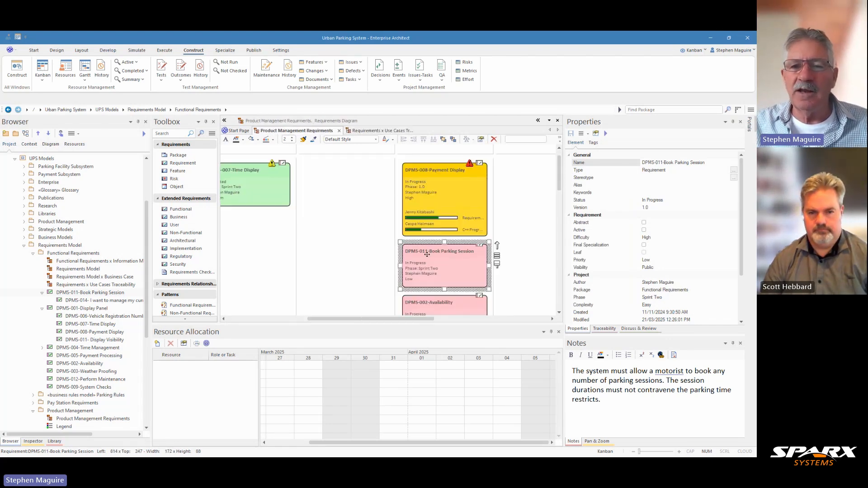
right_click(429, 261)
mouse_move(461, 387)
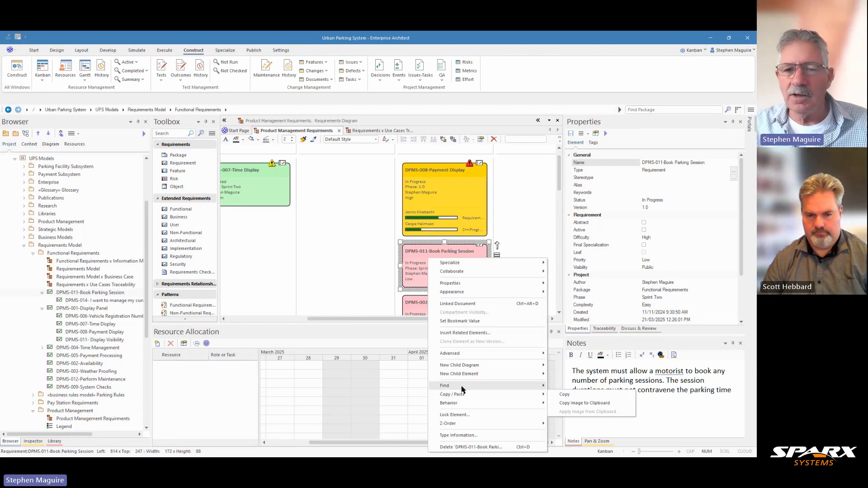
left_click(579, 394)
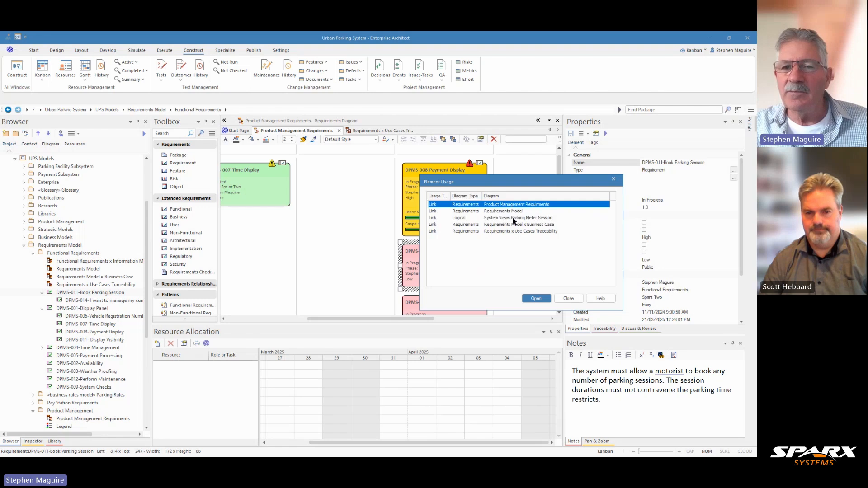
left_click(514, 219)
left_click(536, 298)
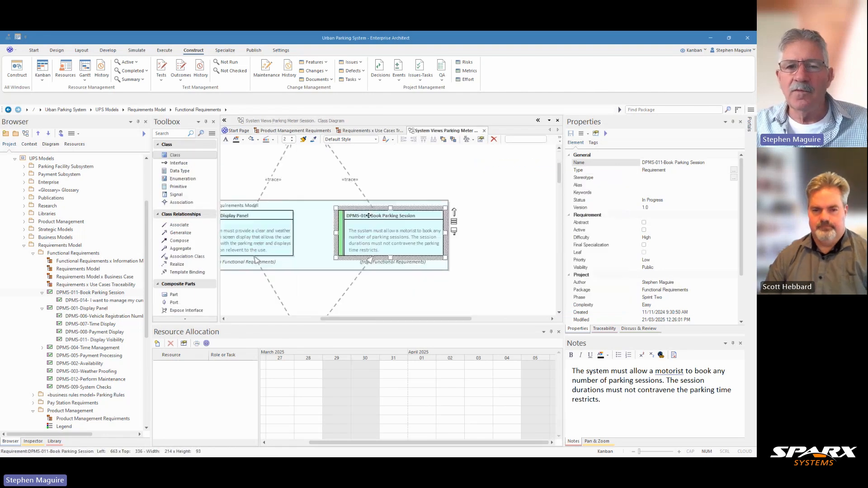
Step: Examine how the business case, requirements, use cases and components trace to each other in the System Views Parking Meter Session diagram
scroll(434, 242, "up", 5)
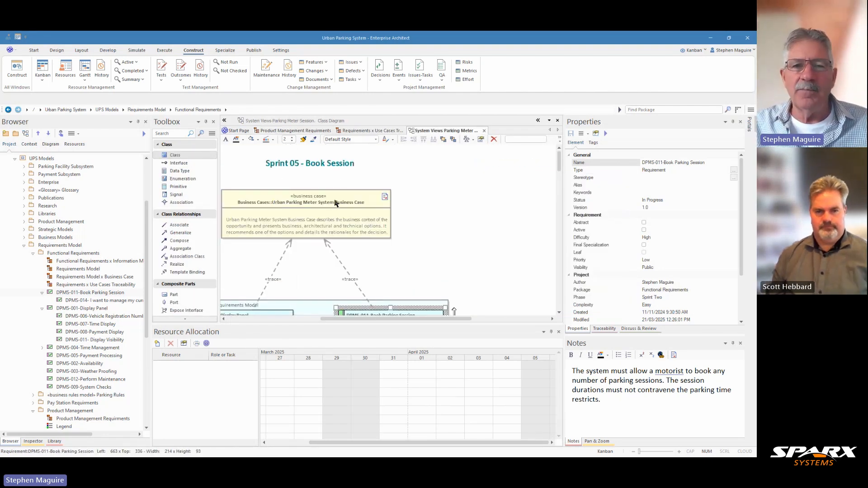
scroll(301, 227, "down", 3)
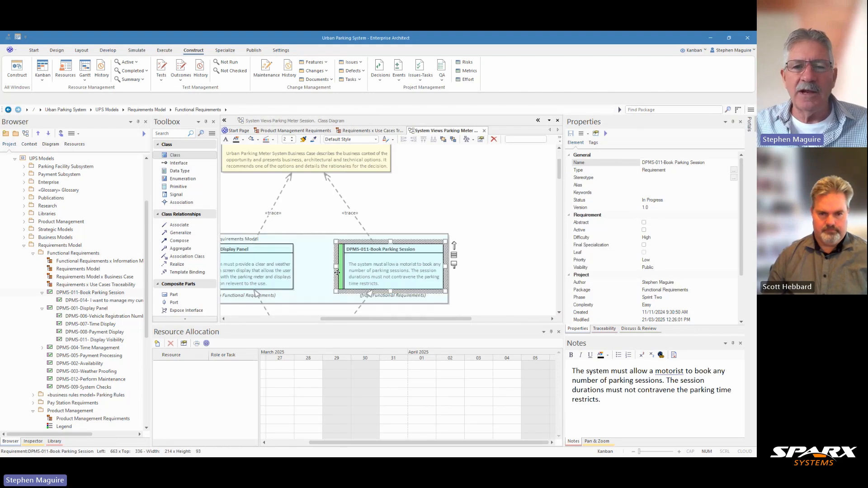
scroll(337, 272, "down", 8)
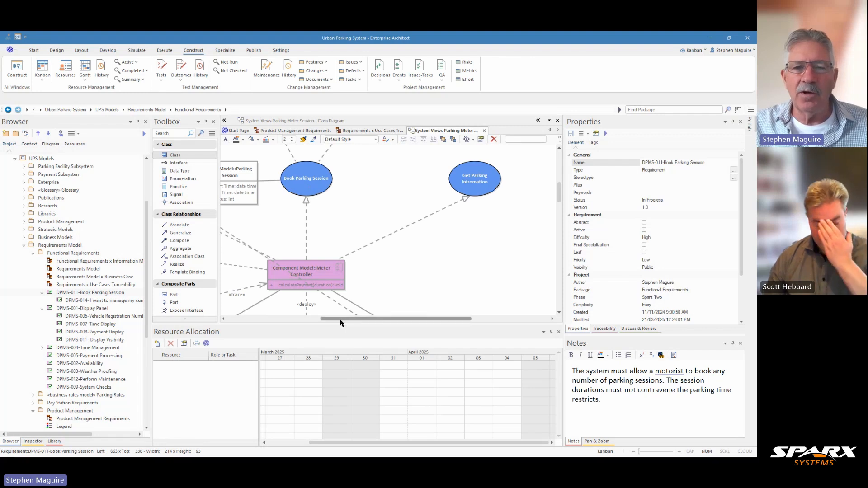
left_click_drag(340, 320, 279, 334)
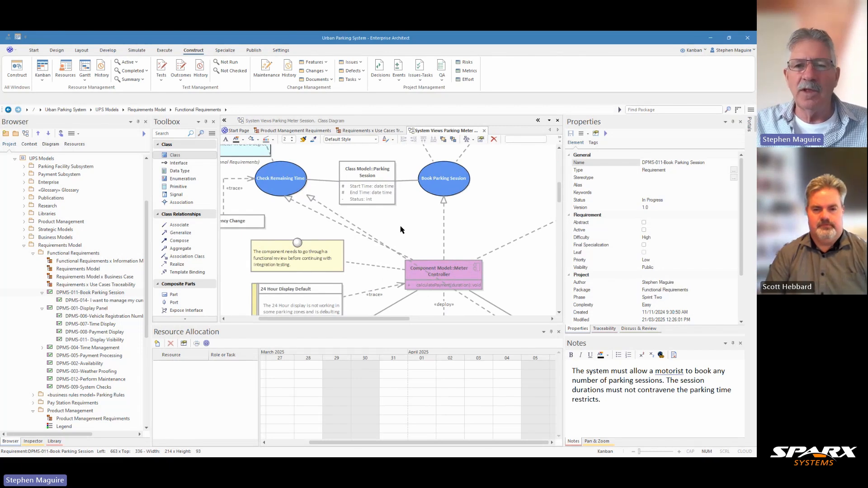
scroll(400, 229, "up", 3)
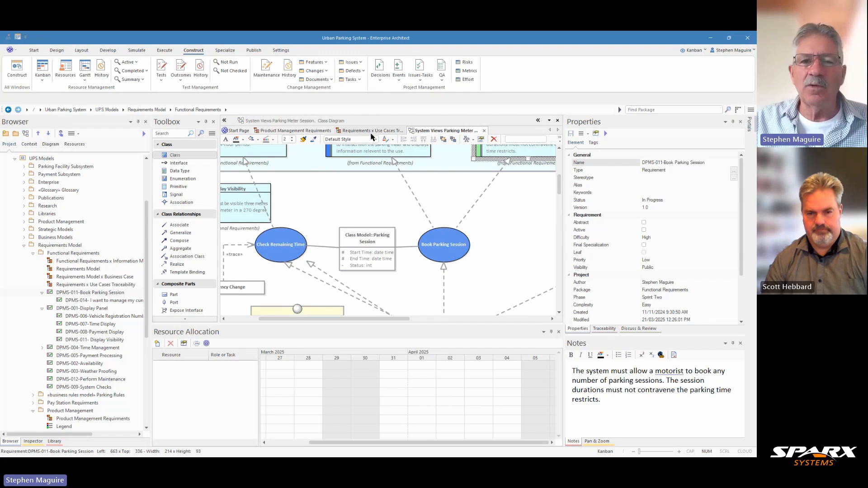
Step: Return to the Product Management Requirments Kanban board and give it more height by shrinking the Resource Allocation area
left_click(311, 131)
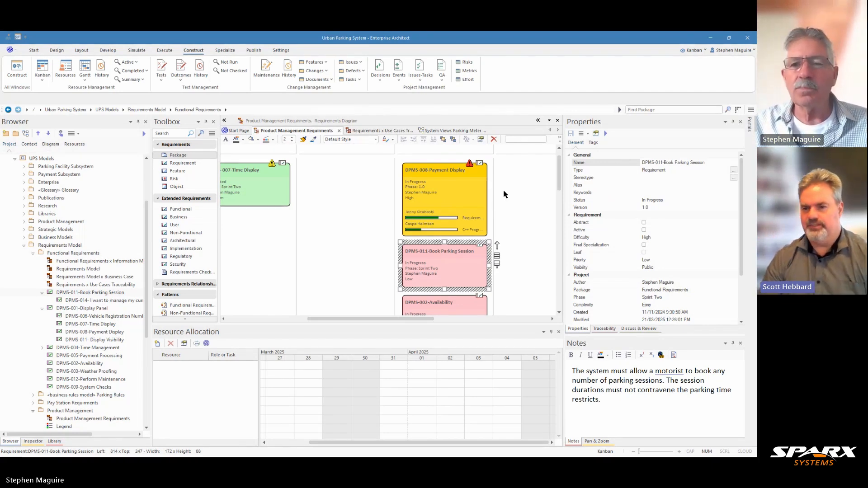
scroll(559, 177, "up", 2)
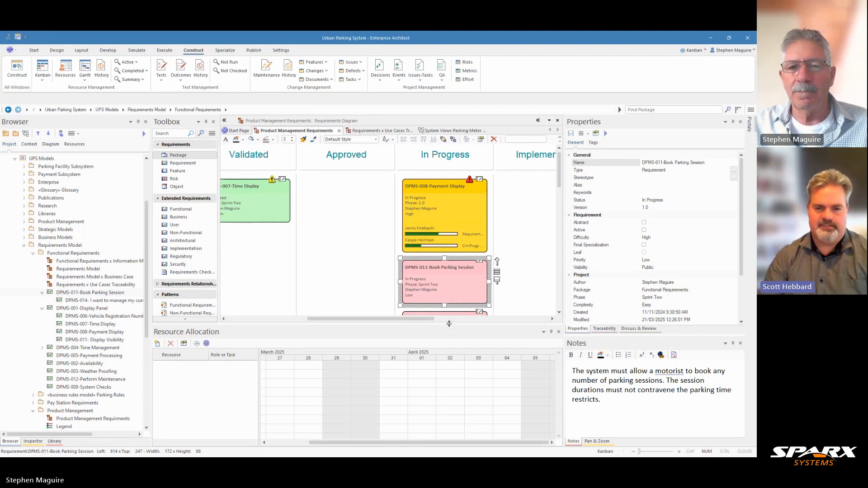
left_click_drag(449, 323, 448, 354)
left_click_drag(447, 355, 447, 356)
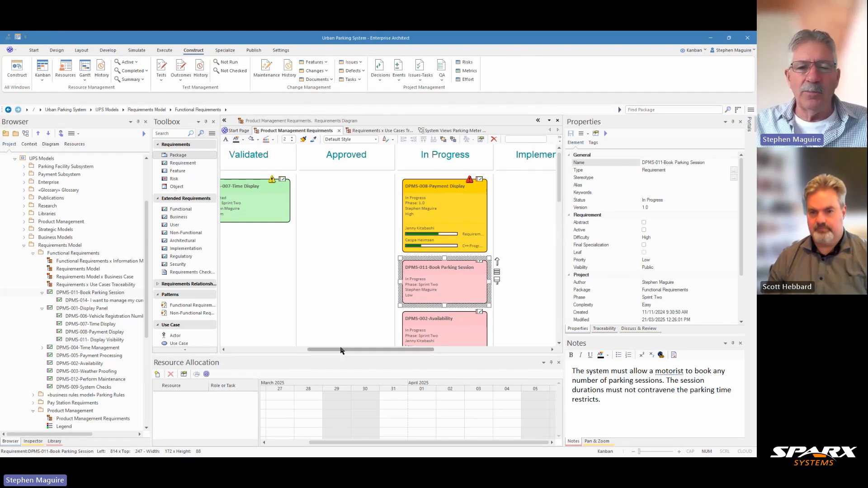
Step: Review the board's lanes from Backlog to In Progress and select the DPMS-008-Payment Display card to view its resource allocation
left_click_drag(342, 350, 310, 348)
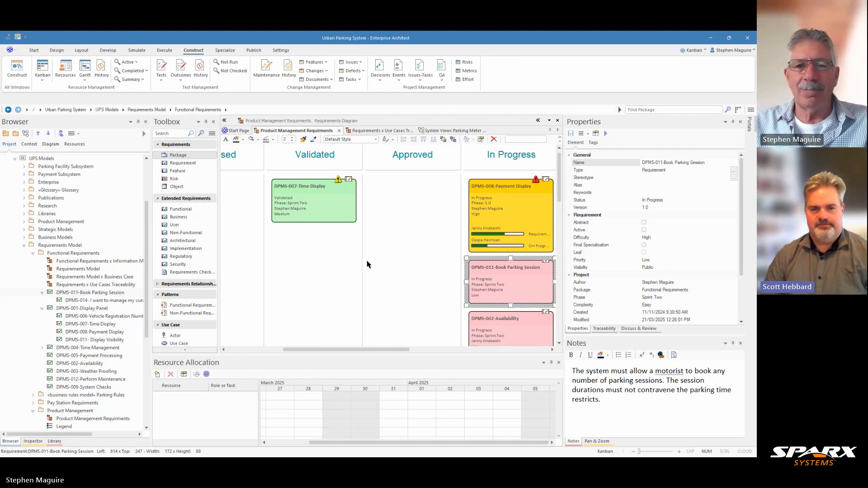
left_click_drag(347, 352, 276, 375)
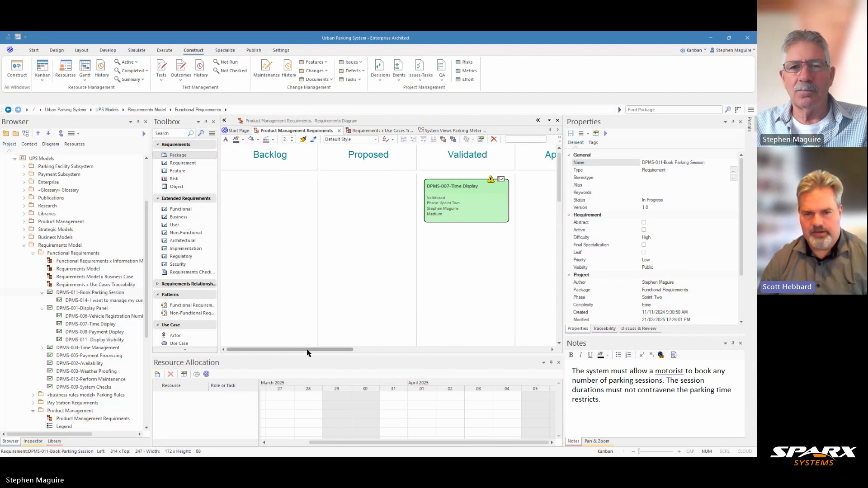
left_click_drag(307, 352, 325, 349)
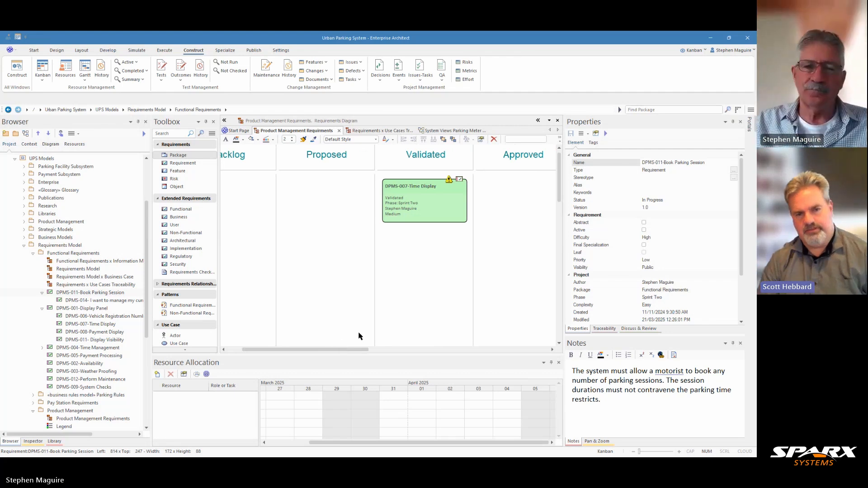
left_click_drag(354, 350, 411, 357)
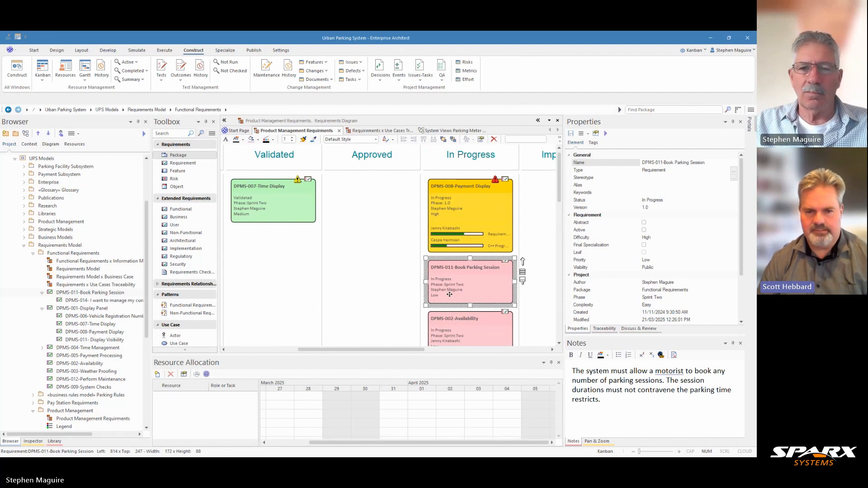
left_click(452, 226)
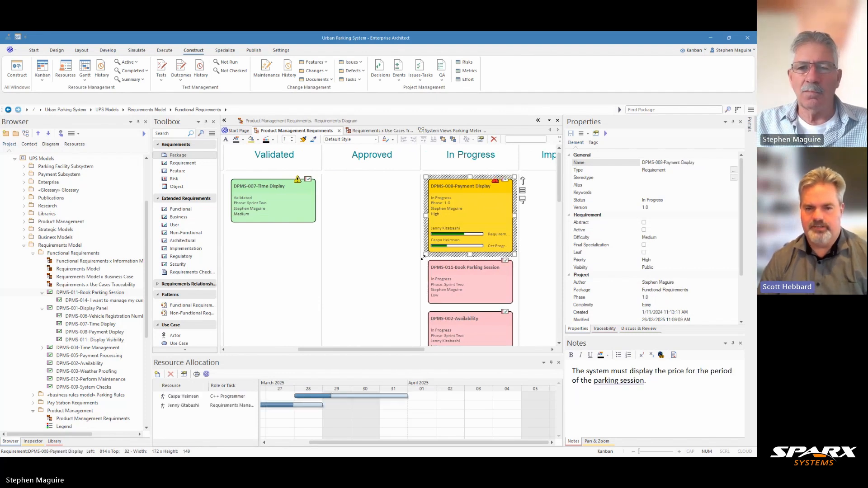